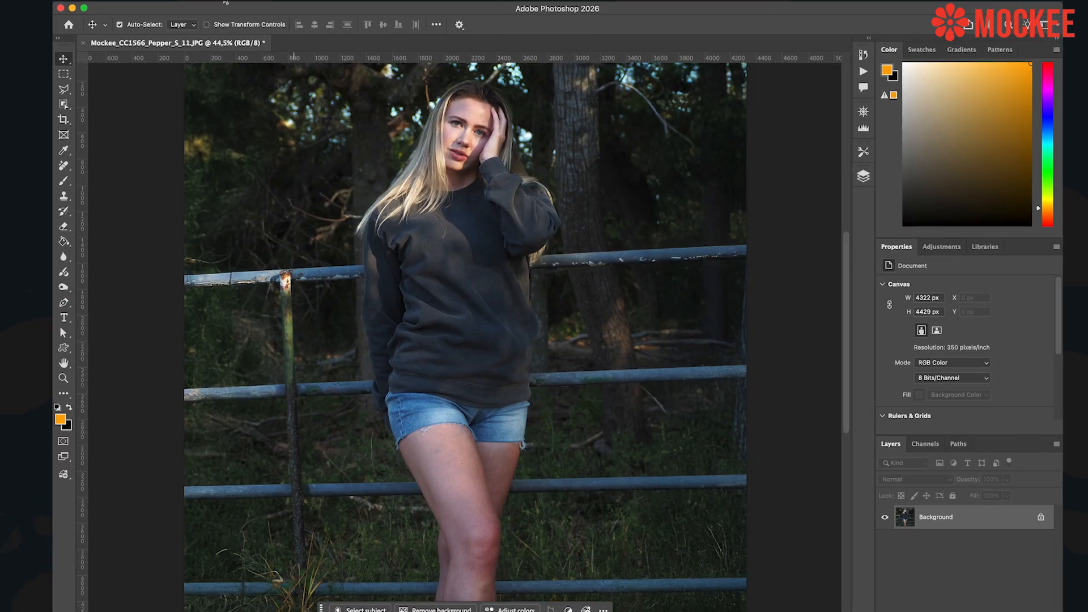
Resize the model photo proportionally to a height of 3000 px.
left_click(223, 2)
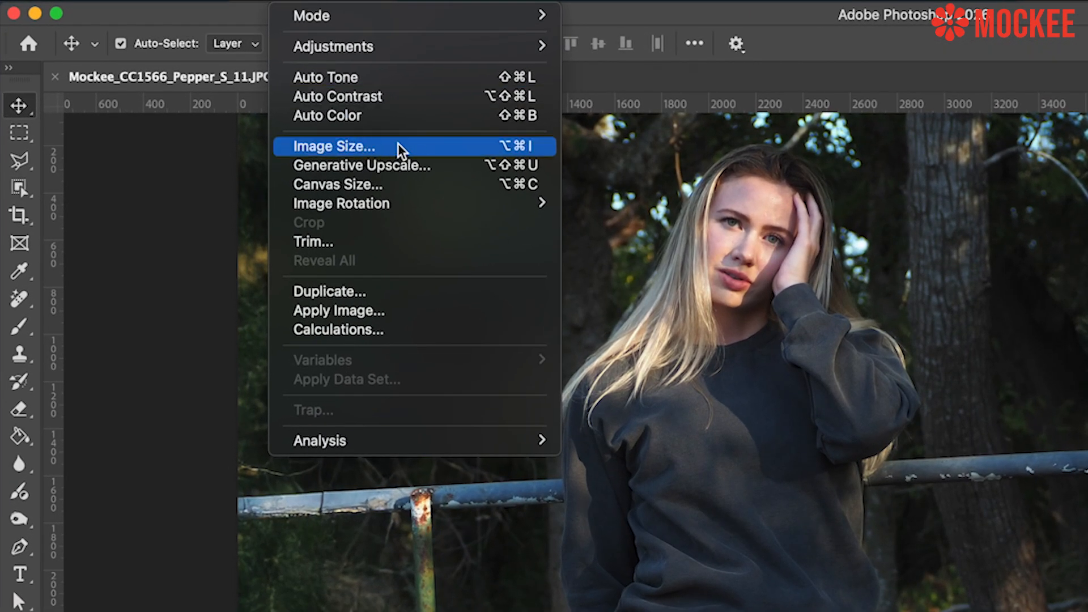
left_click(366, 142)
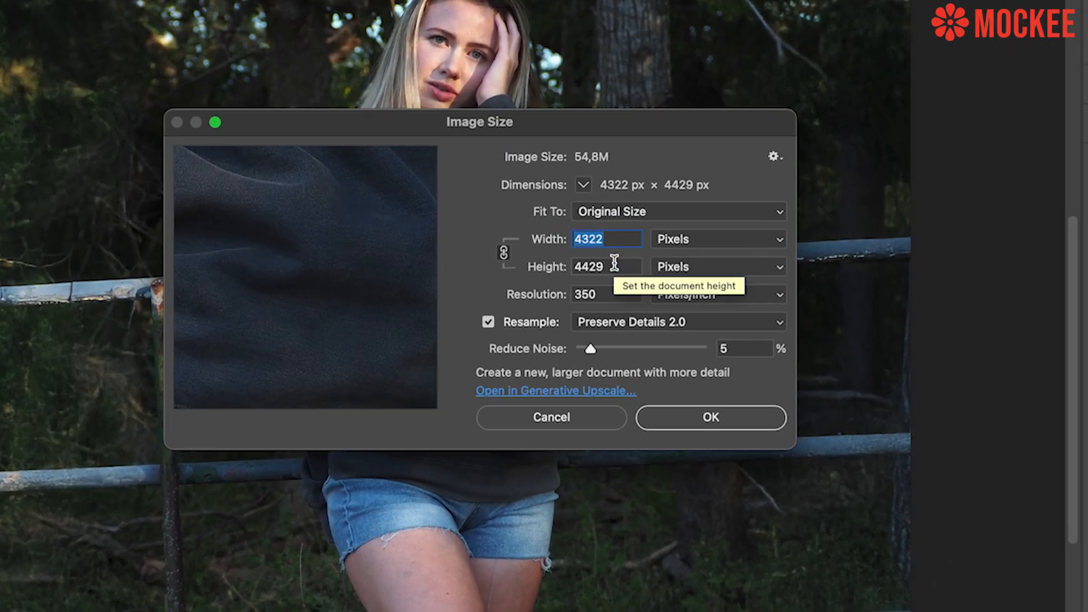
key("Tab")
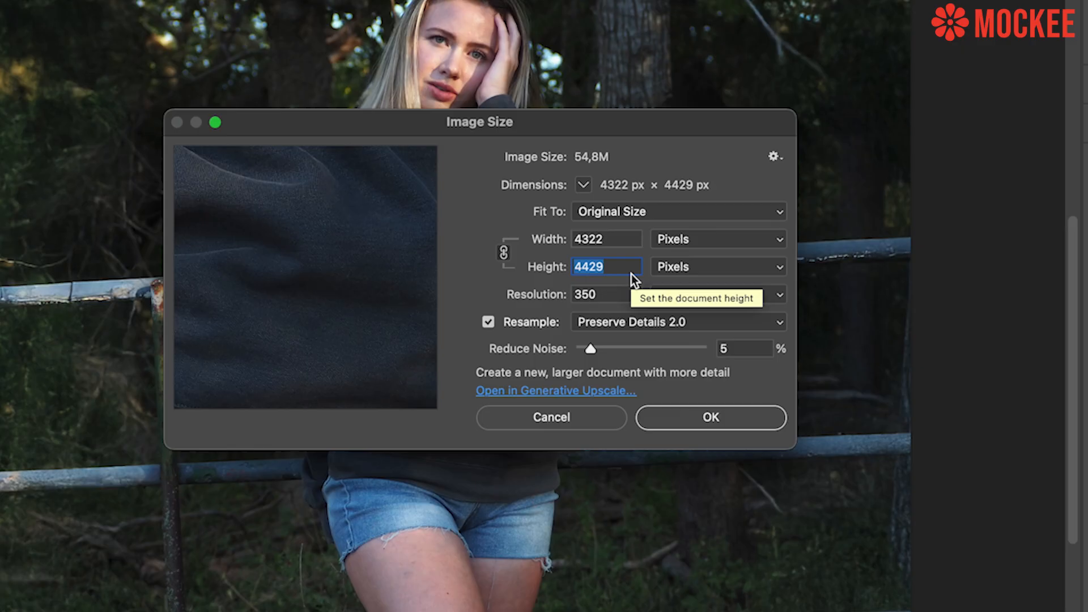
type("3000")
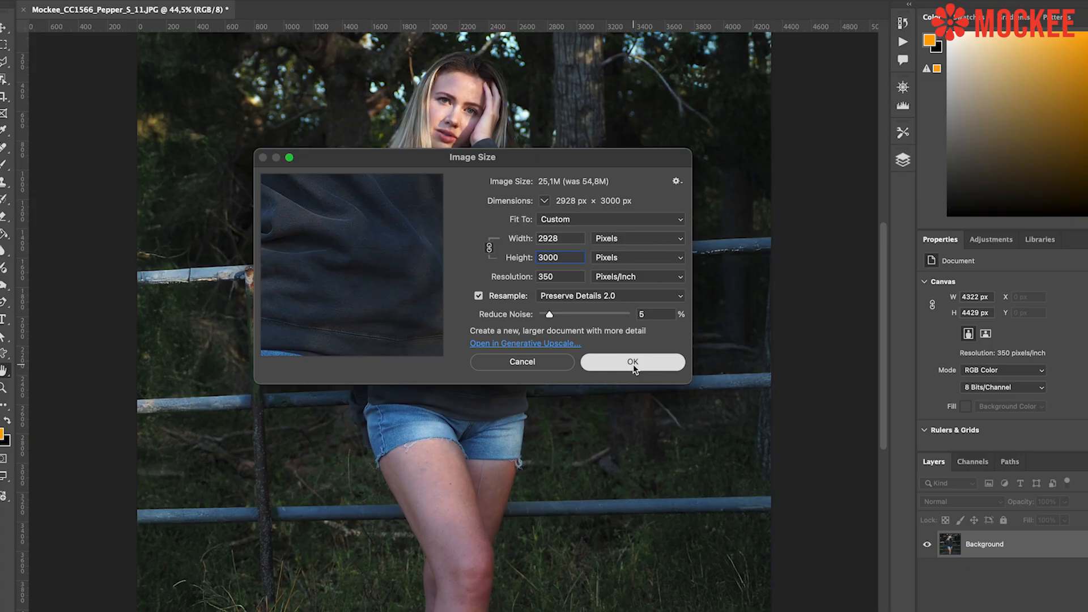
left_click(681, 399)
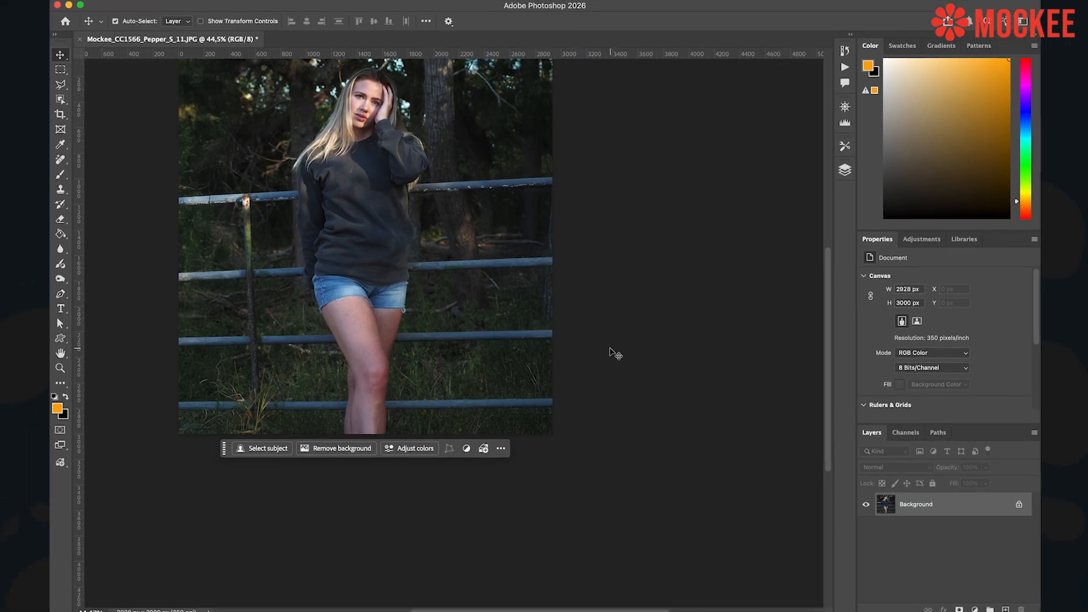
left_click_drag(365, 214, 440, 281)
scroll(437, 274, "up", 5)
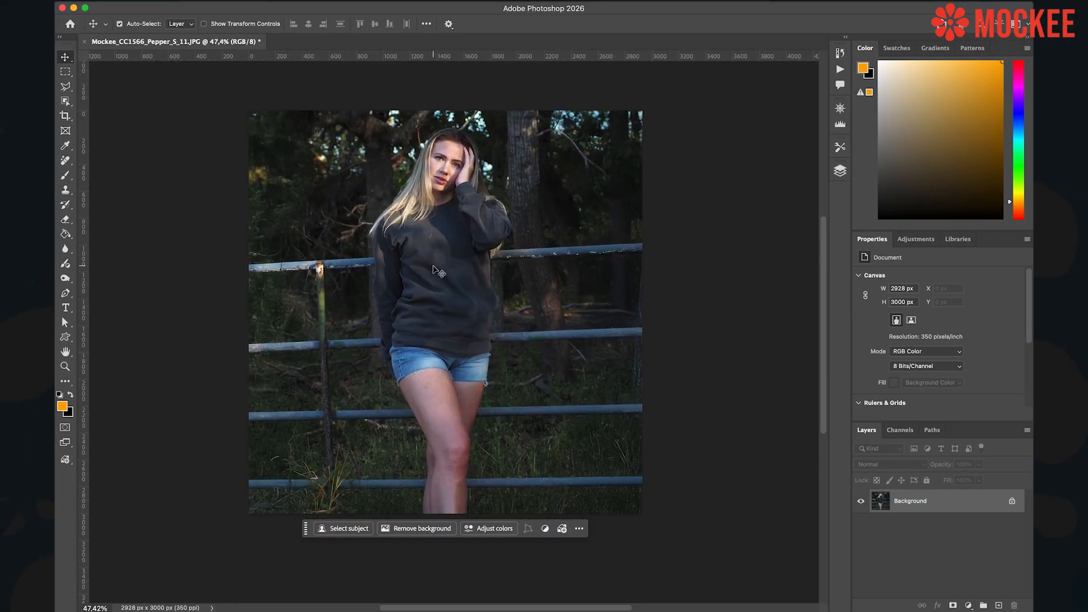
scroll(433, 270, "up", 1)
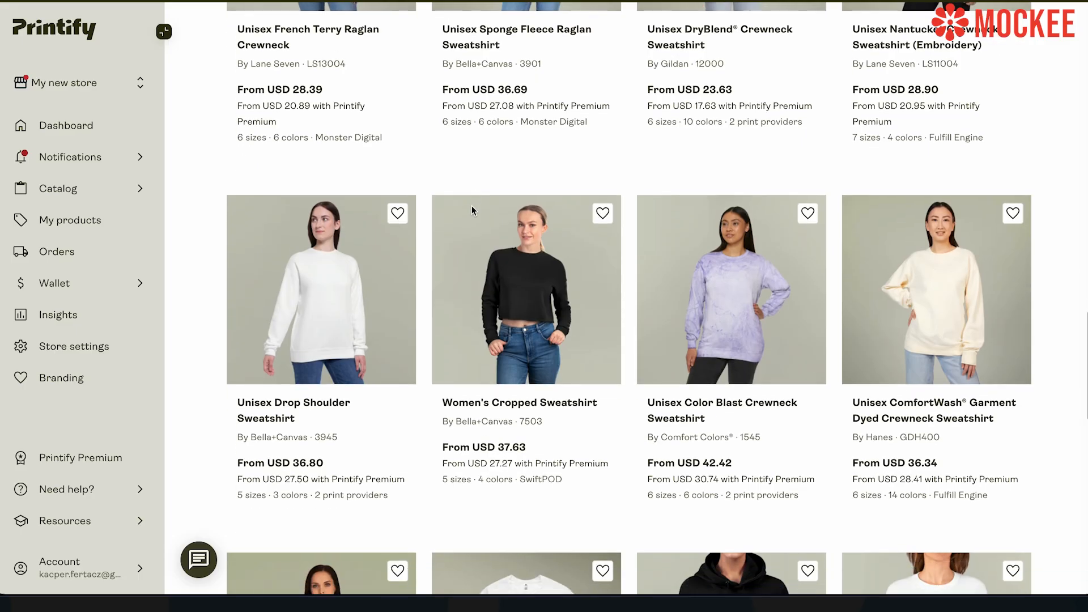
Switch to Printify, find product 1566 in the catalog and start designing it to check its print area size.
scroll(471, 205, "up", 10)
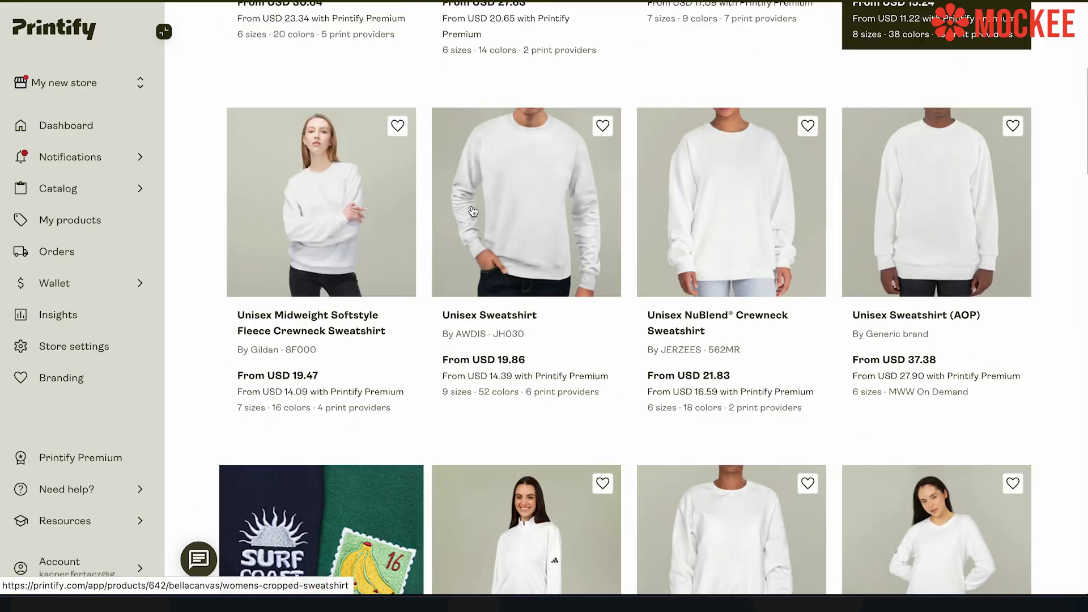
left_click(493, 67)
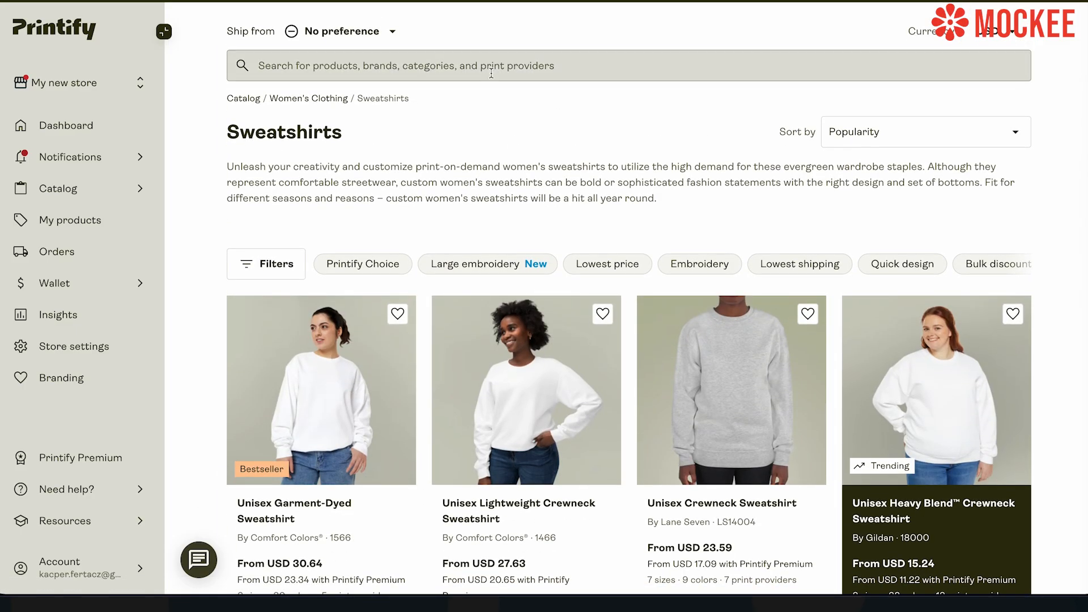
type("1566")
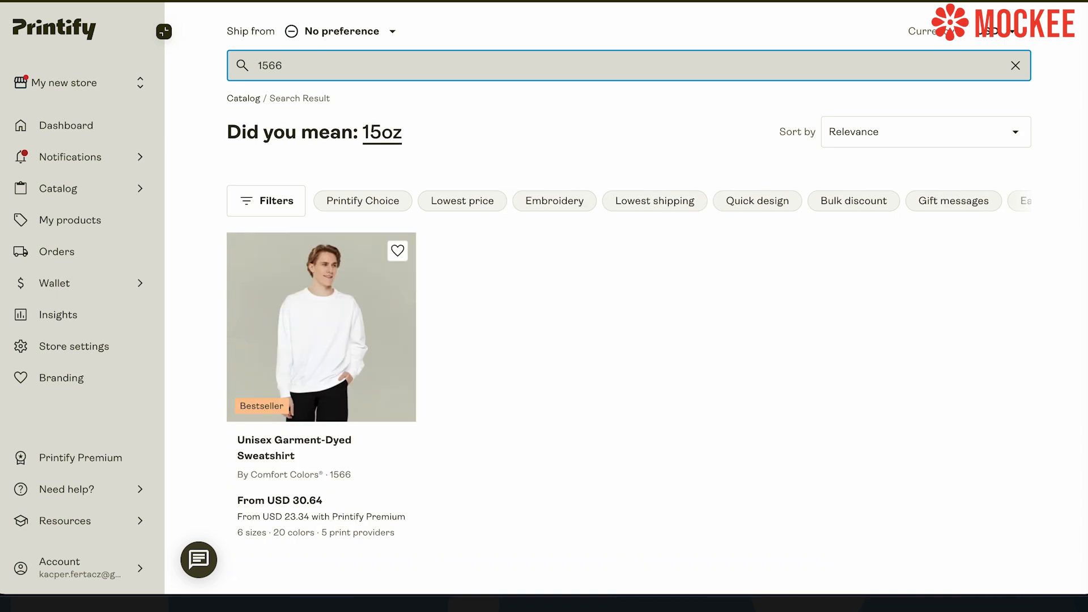
left_click(304, 449)
scroll(508, 334, "down", 6)
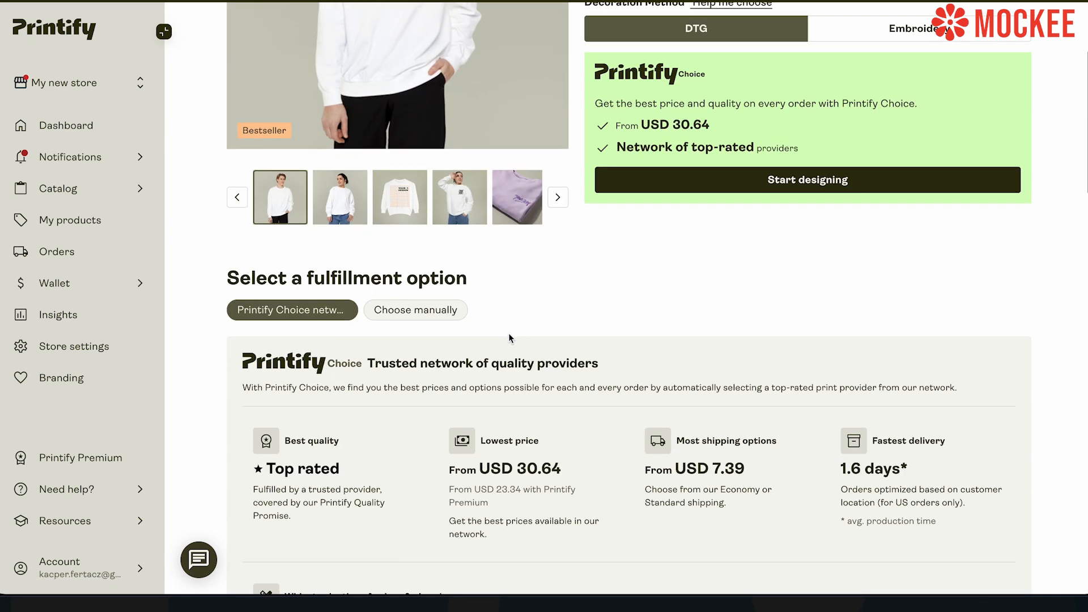
left_click(760, 179)
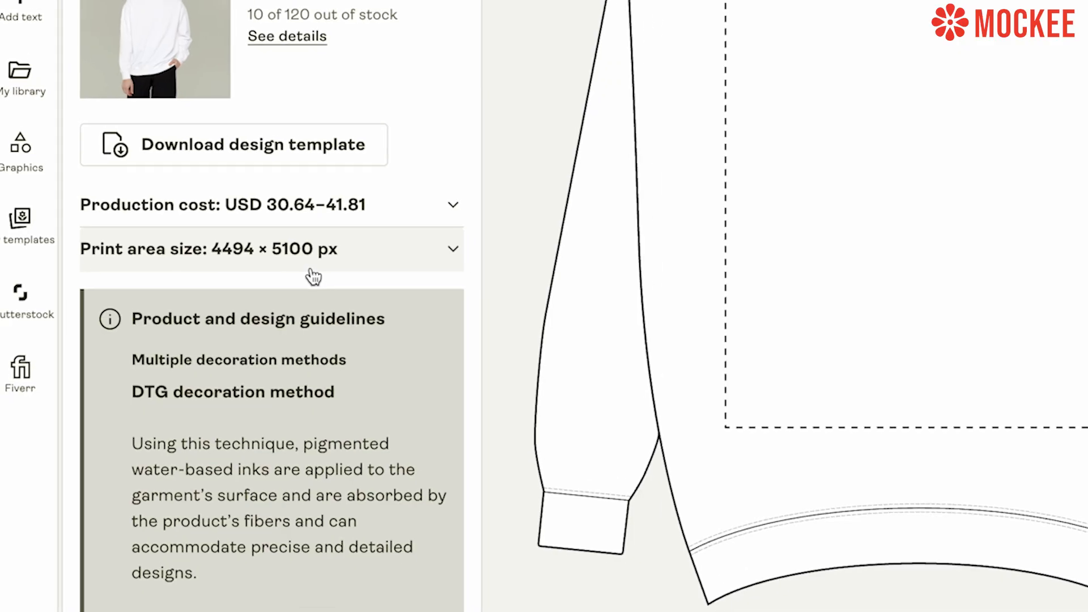
Switch to Photoshop and create a new blank document of 4494 × 5100 px at 300 pixels/inch.
key("super+Tab")
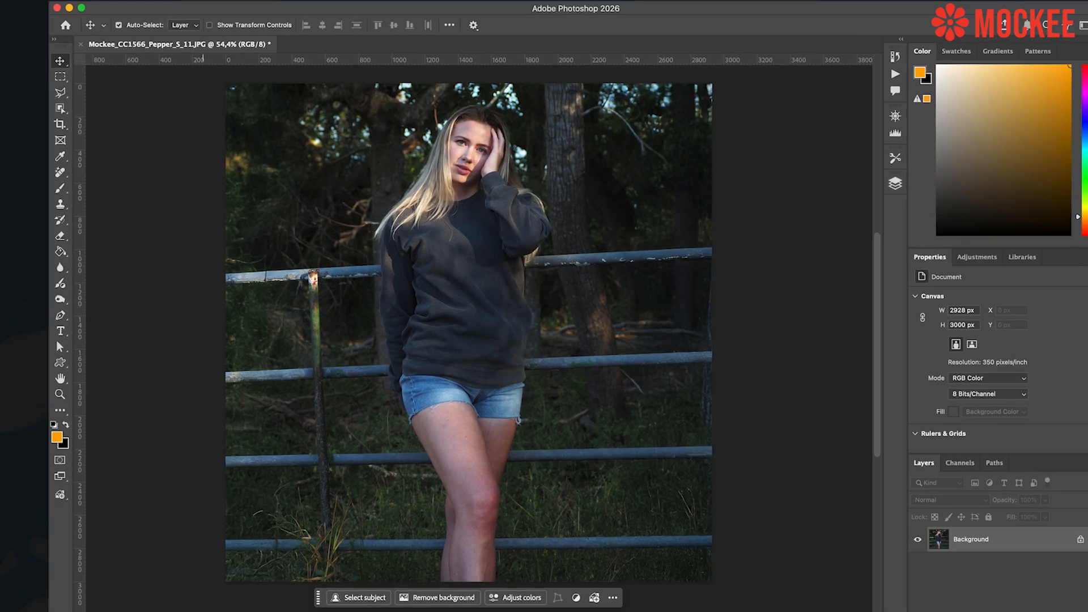
left_click(159, 0)
left_click(174, 10)
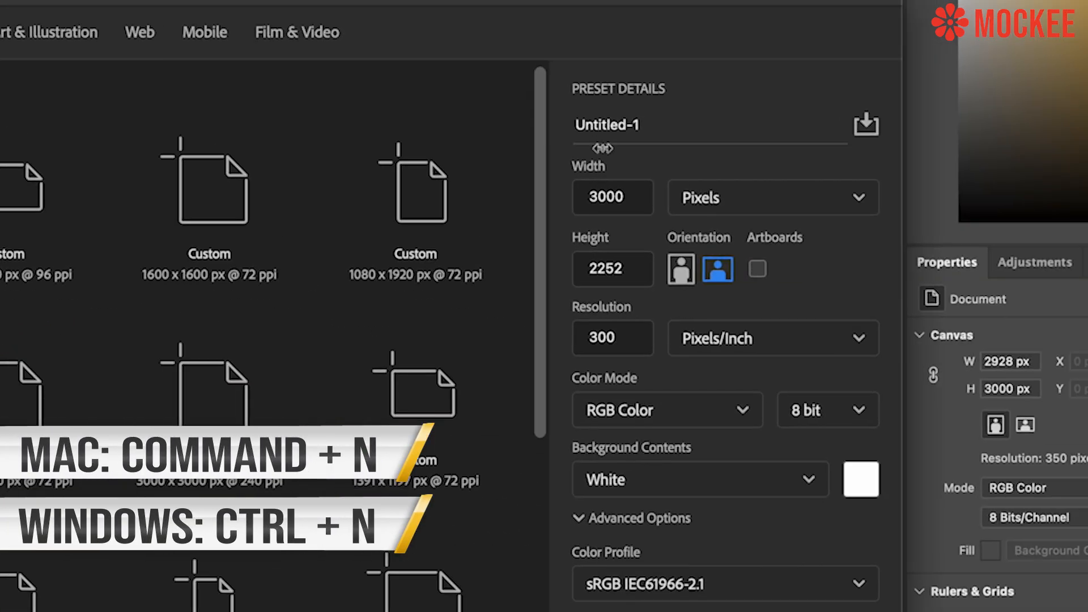
double_click(634, 199)
type("4494")
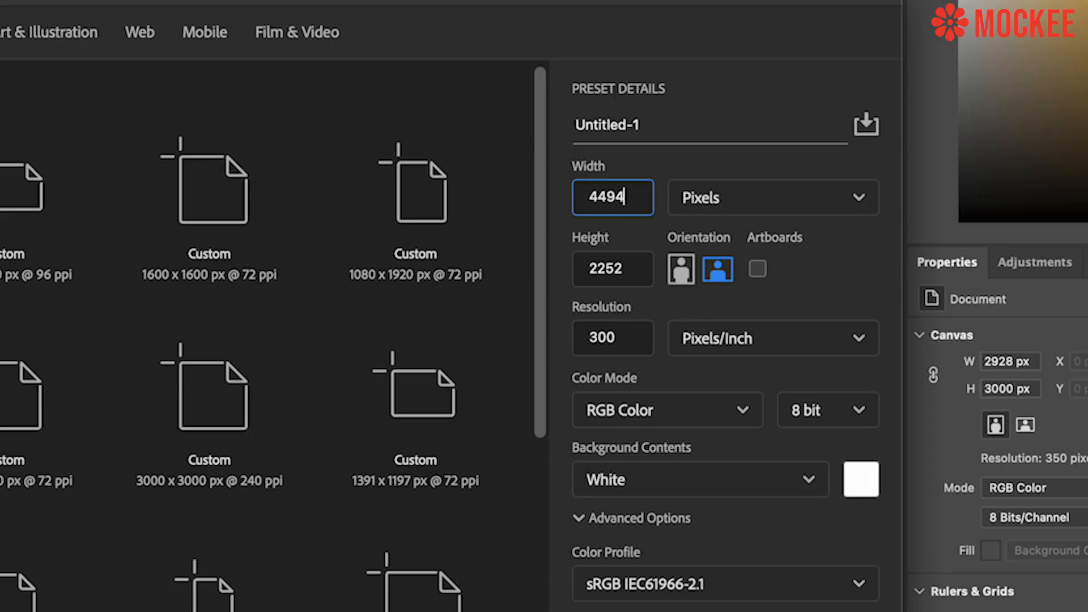
double_click(604, 275)
type("5100")
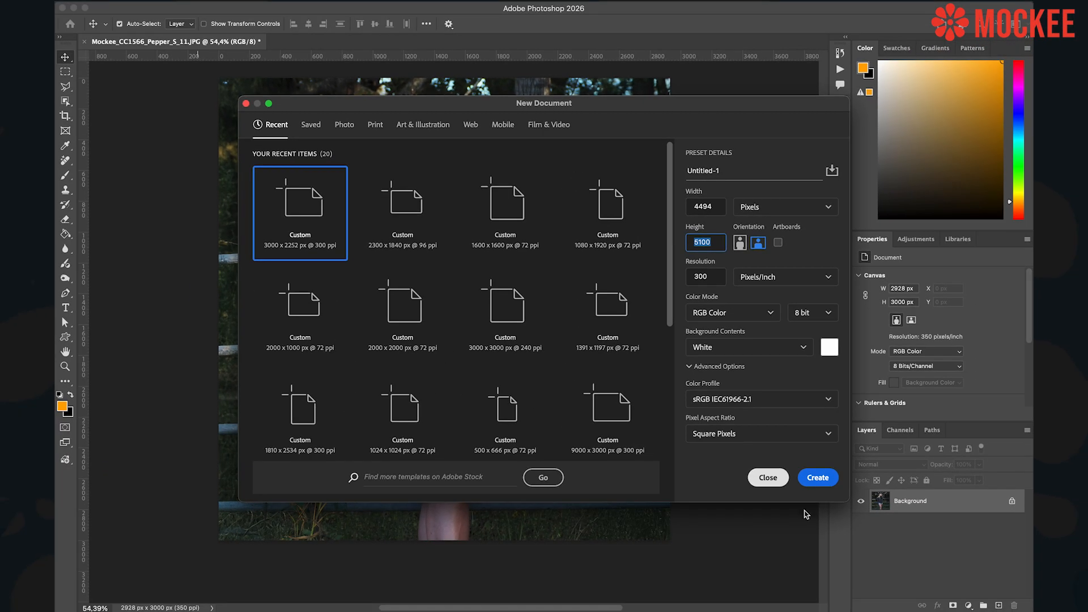
left_click(818, 477)
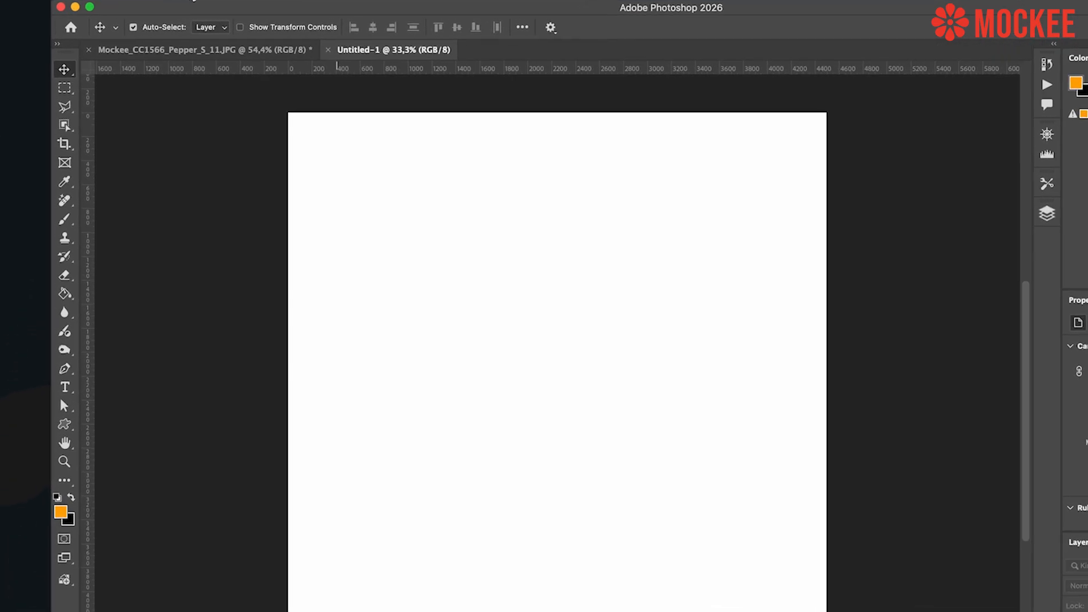
Open the blank document's image size settings and enter a height of 3000 px with proportions linked.
left_click(249, 0)
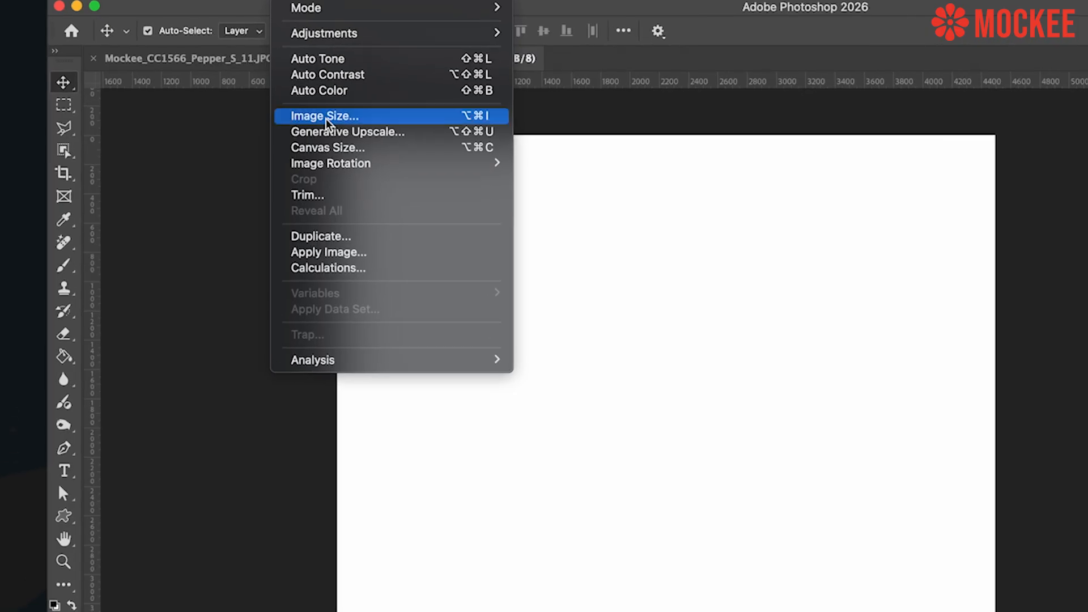
left_click(339, 117)
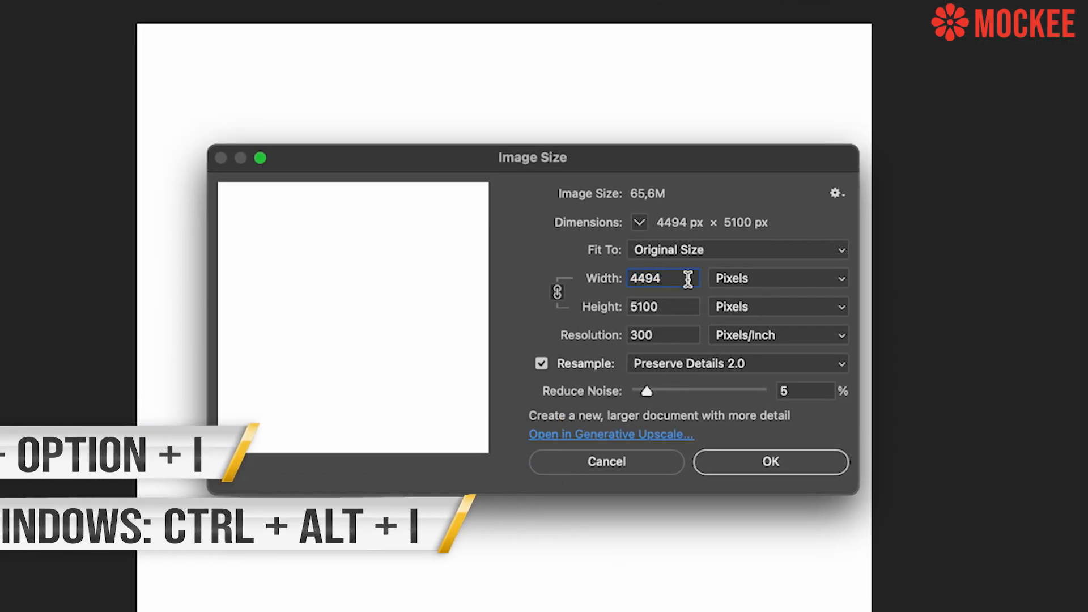
left_click(669, 306)
key("Right")
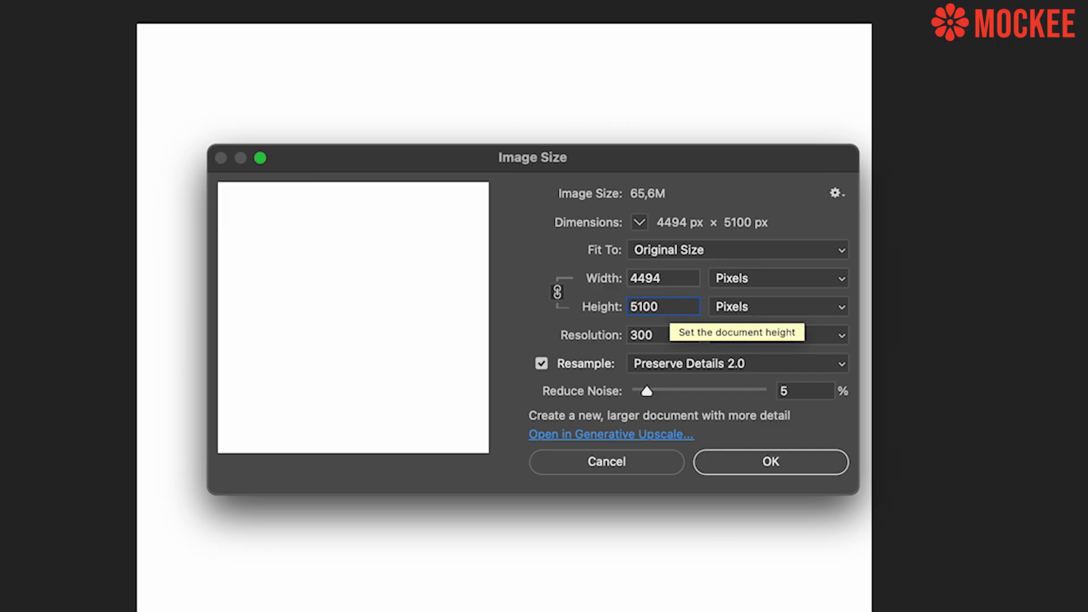
key("BackSpace")
key("BackSpace")
key("BackSpace")
key("BackSpace")
type("3000")
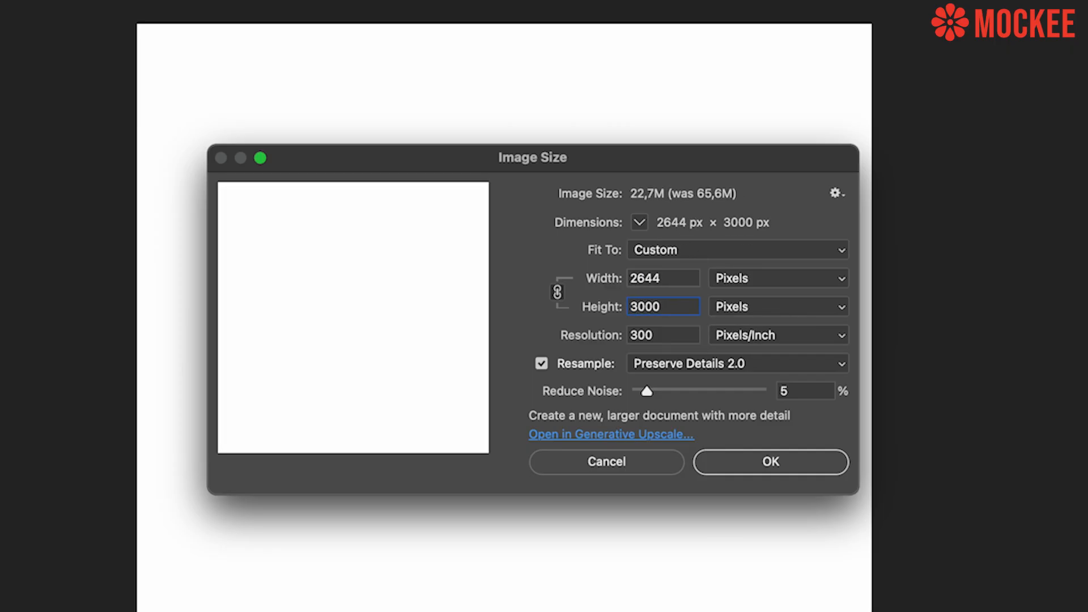
Set the document height to 2000 px instead and apply the resize.
key("BackSpace")
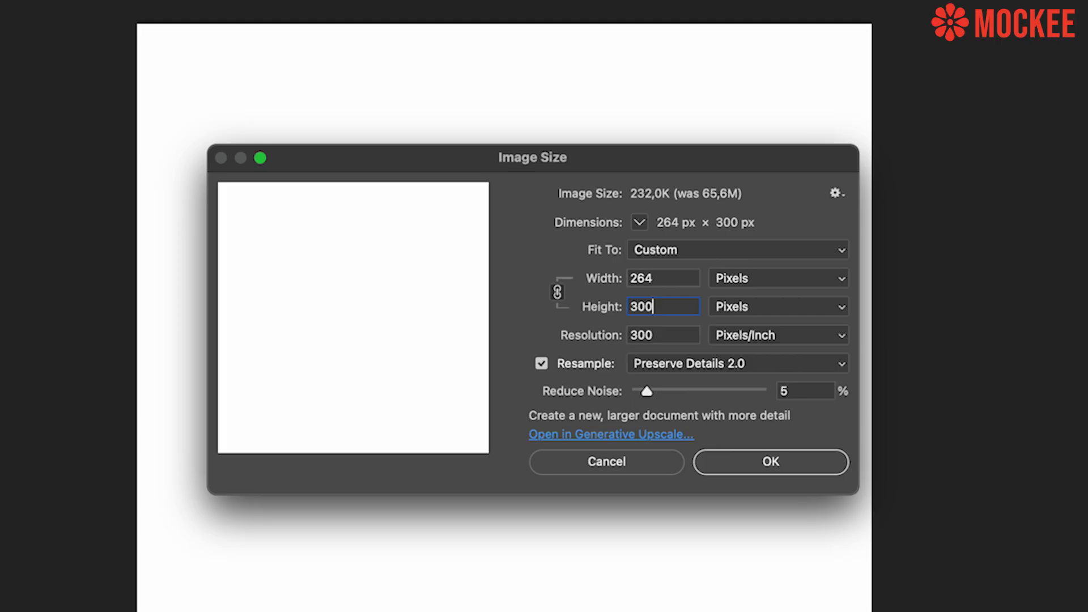
key("BackSpace")
key("BackSpace")
key("BackSpace")
type("2000")
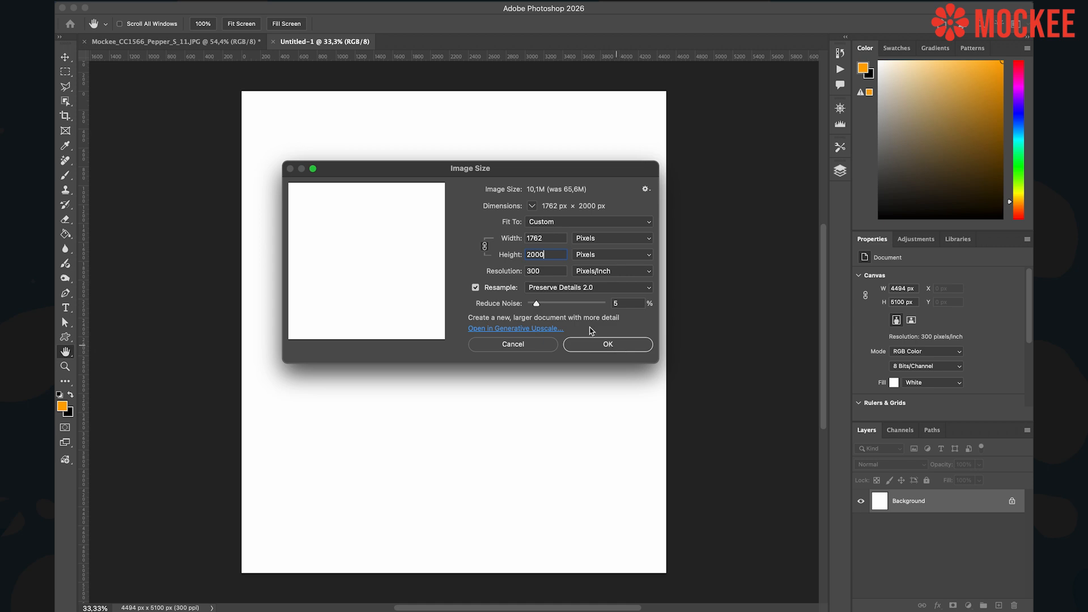
left_click(603, 347)
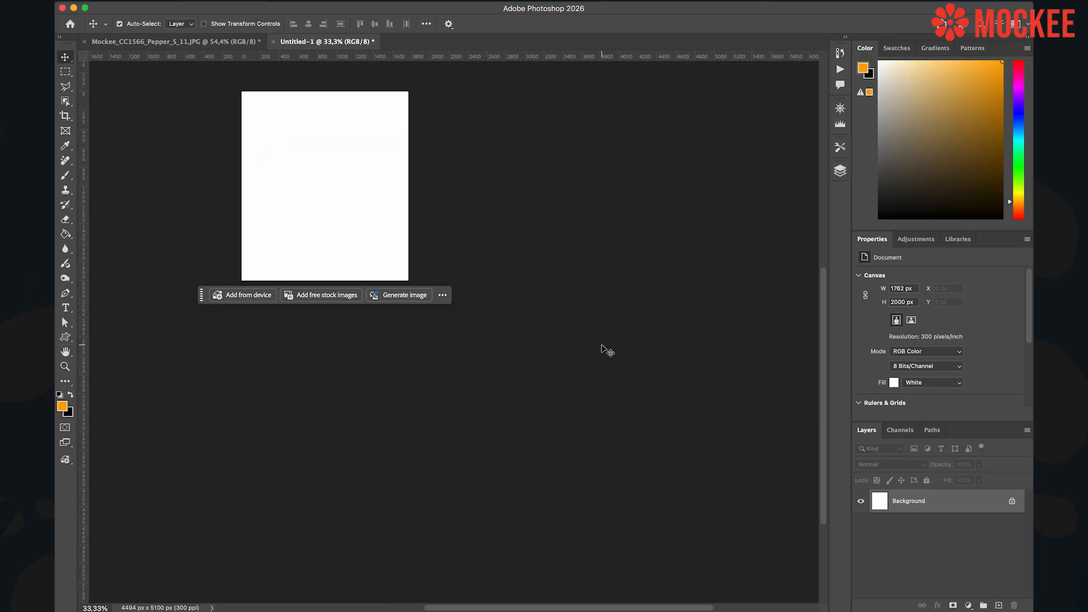
Fill the blank canvas with the orange foreground color ffa800 using the Paint Bucket, and unlock the background layer.
scroll(339, 175, "up", 5)
scroll(340, 175, "left", 3)
scroll(340, 175, "up", 4)
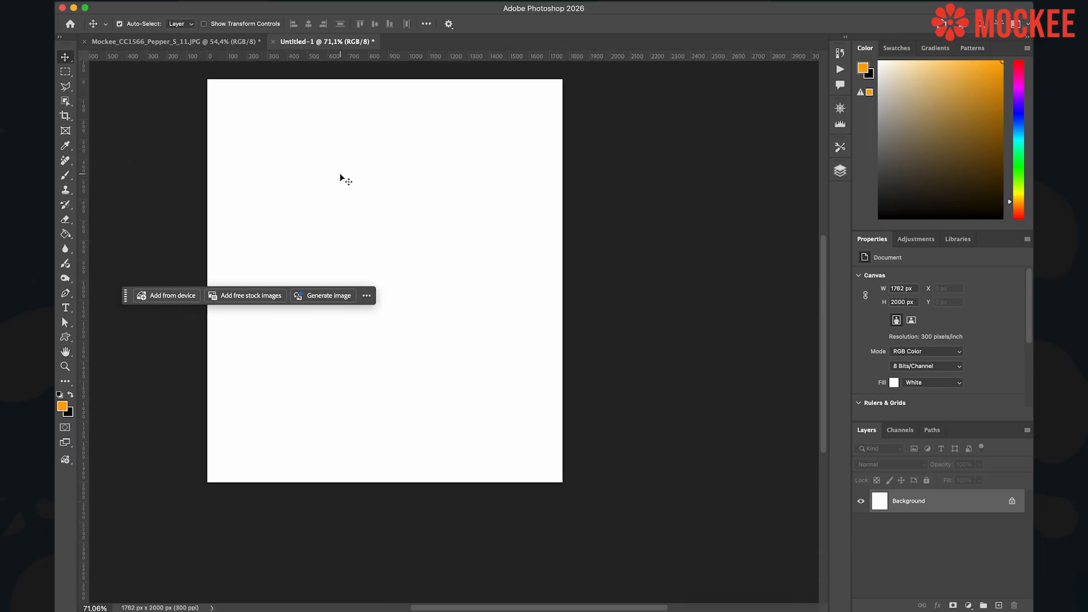
scroll(340, 176, "left", 4)
scroll(340, 175, "up", 1)
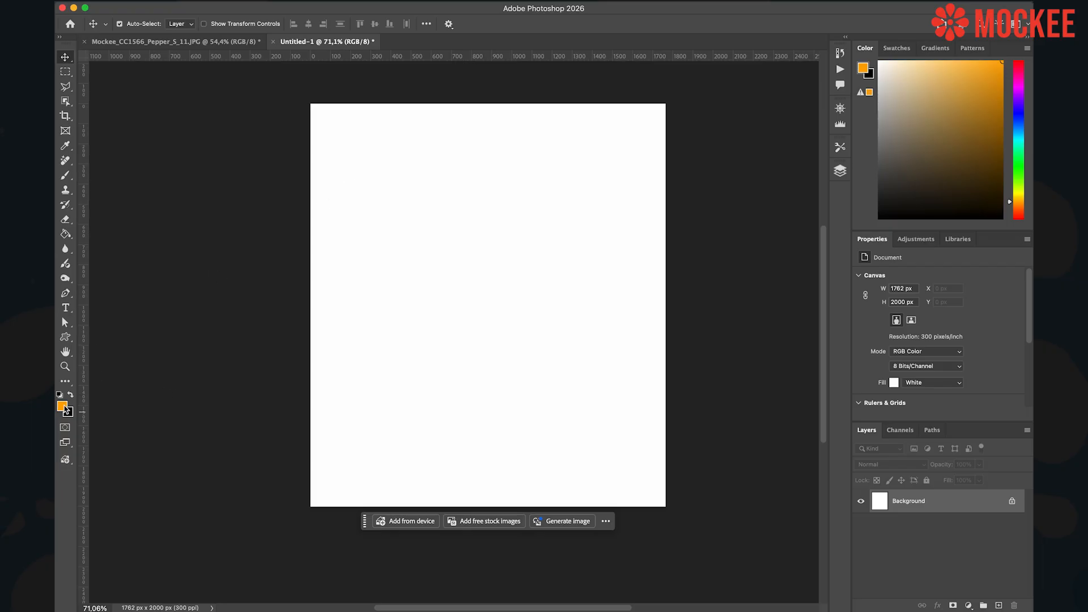
left_click(62, 406)
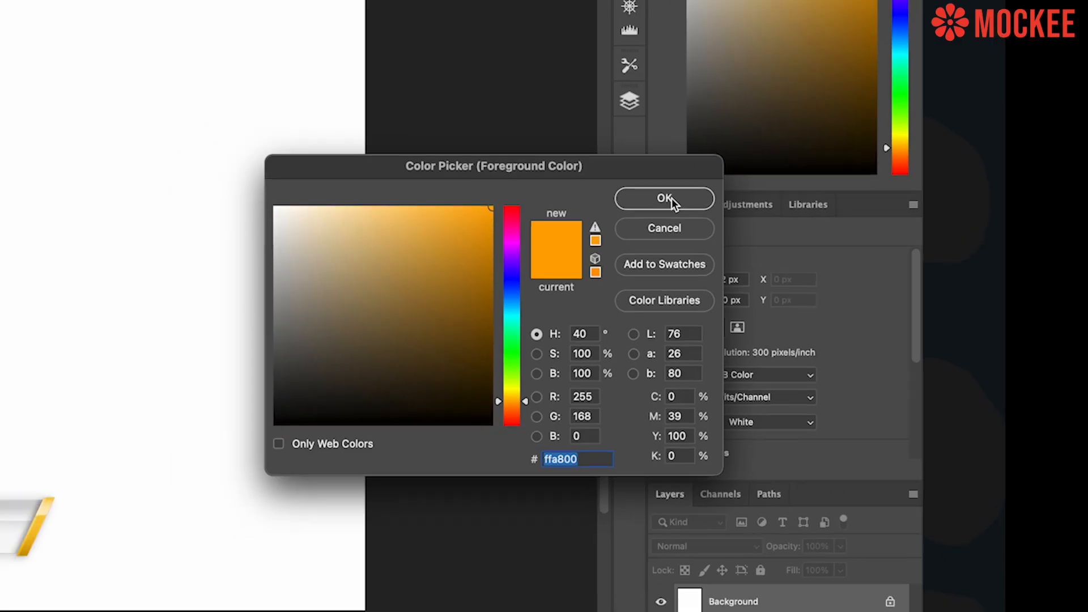
left_click(636, 193)
key("g")
left_click(459, 285)
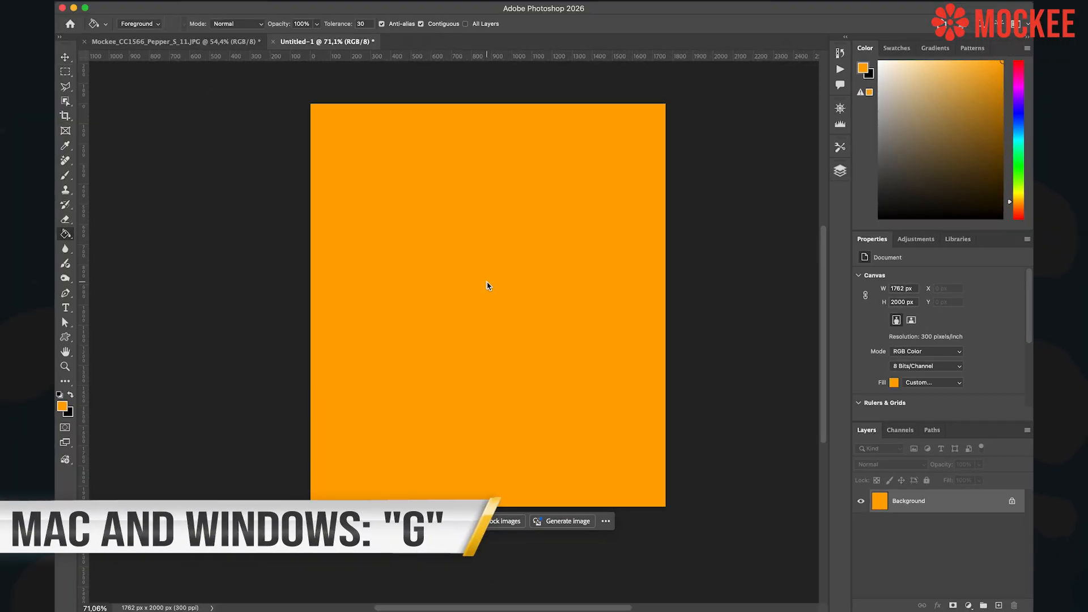
left_click(1012, 502)
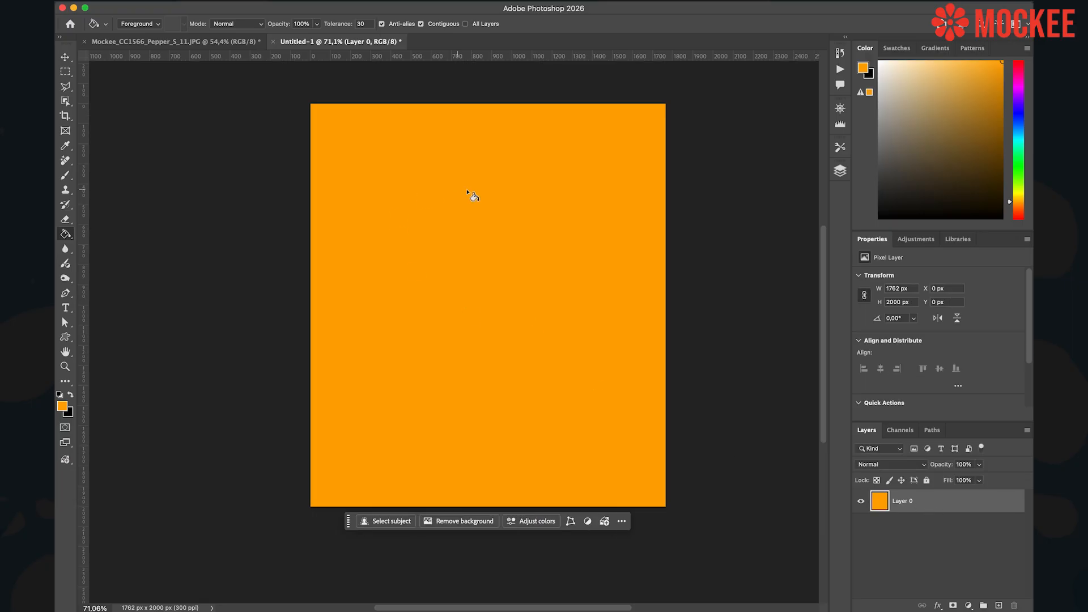
Select the entire orange canvas with the Rectangular Marquee and copy it.
left_click(65, 71)
left_click_drag(310, 109, 721, 543)
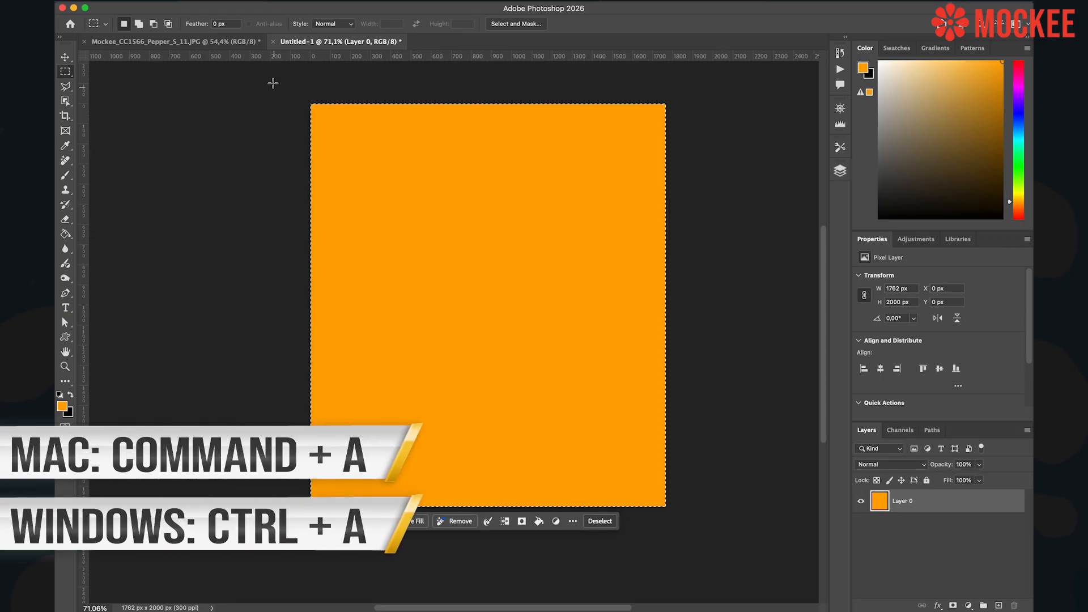
left_click(173, 1)
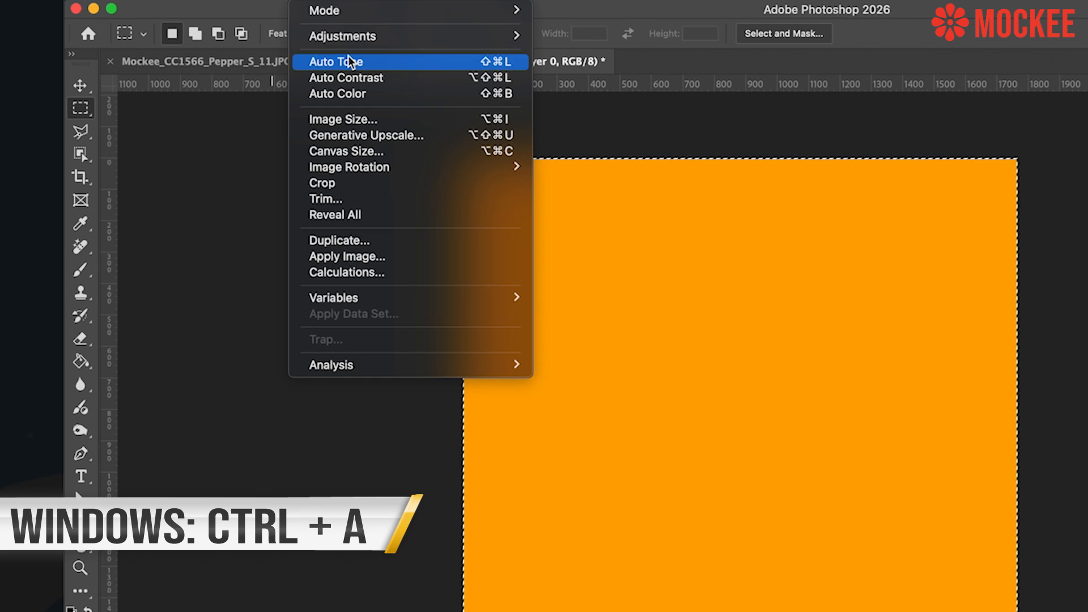
mouse_move(269, 2)
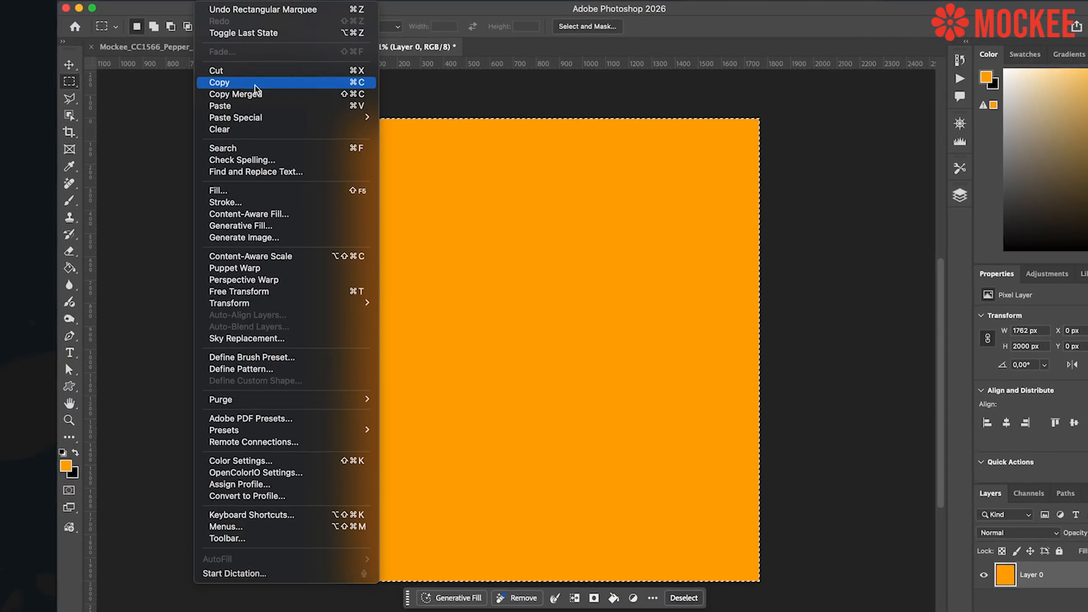
left_click(272, 90)
Switch to the model photo, clear its selection, and paste the copied orange rectangle into it.
left_click(217, 54)
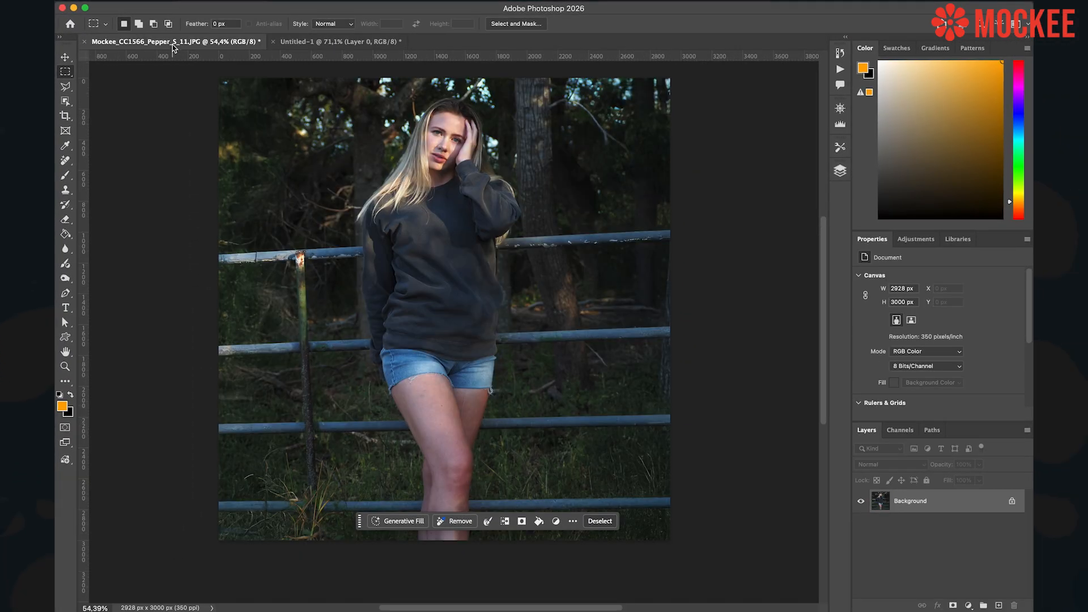
left_click(392, 196)
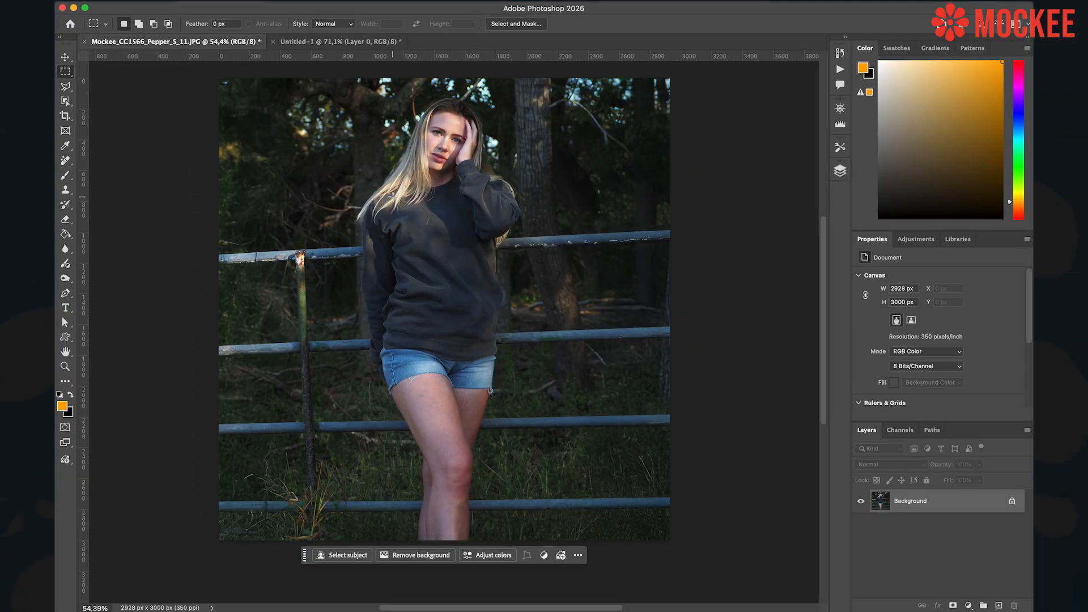
left_click(188, 0)
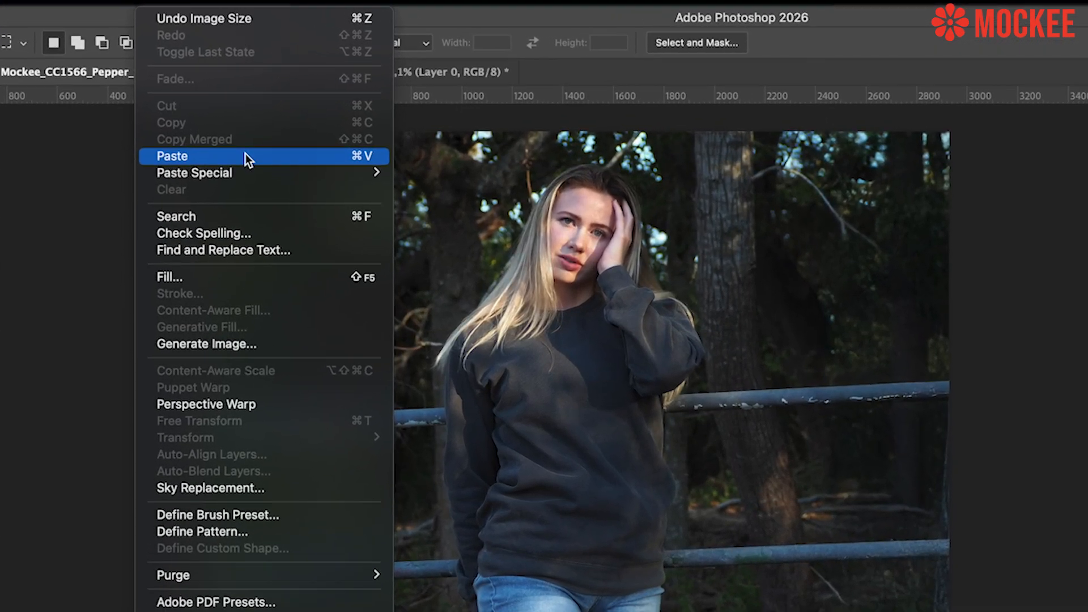
left_click(243, 143)
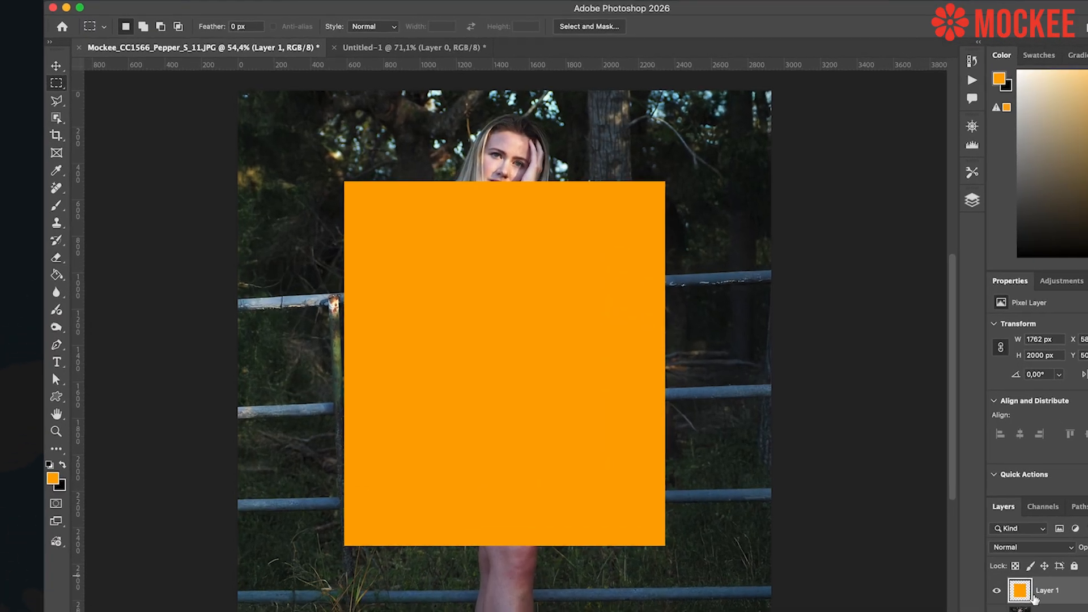
Convert the pasted orange rectangle layer to a smart object.
left_click(300, 0)
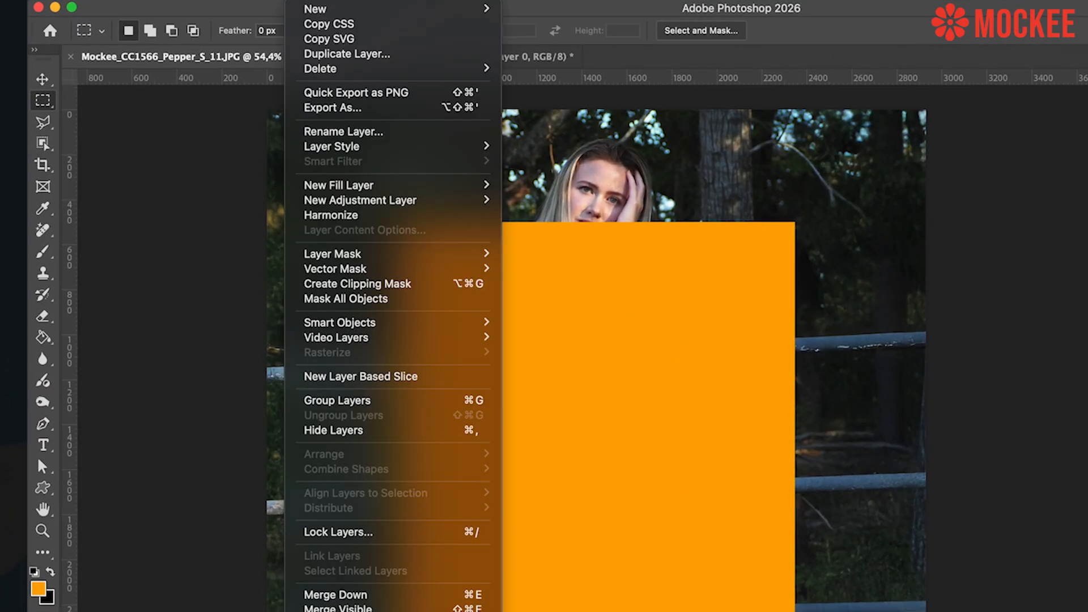
mouse_move(358, 322)
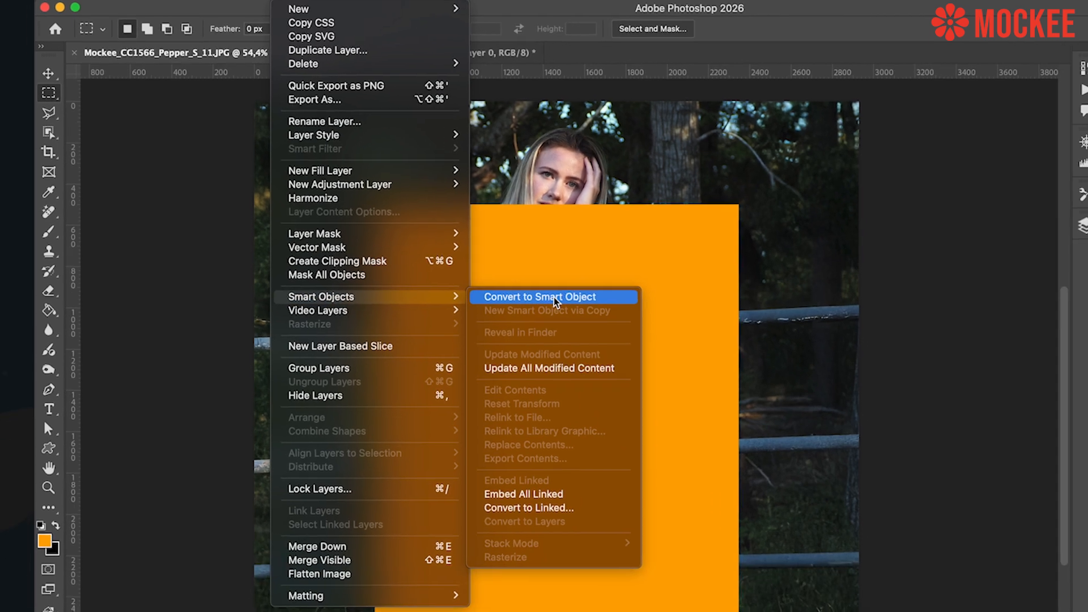
left_click(583, 324)
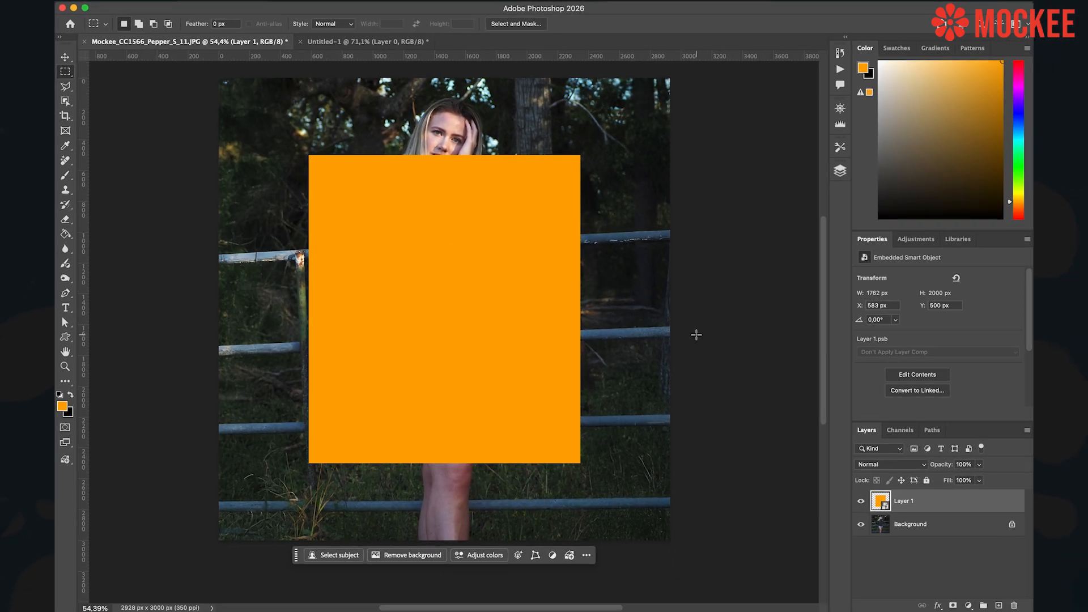
Scale the orange smart object down to about 46.71% and place it beside the model, overlapping the fence.
key("ctrl+t")
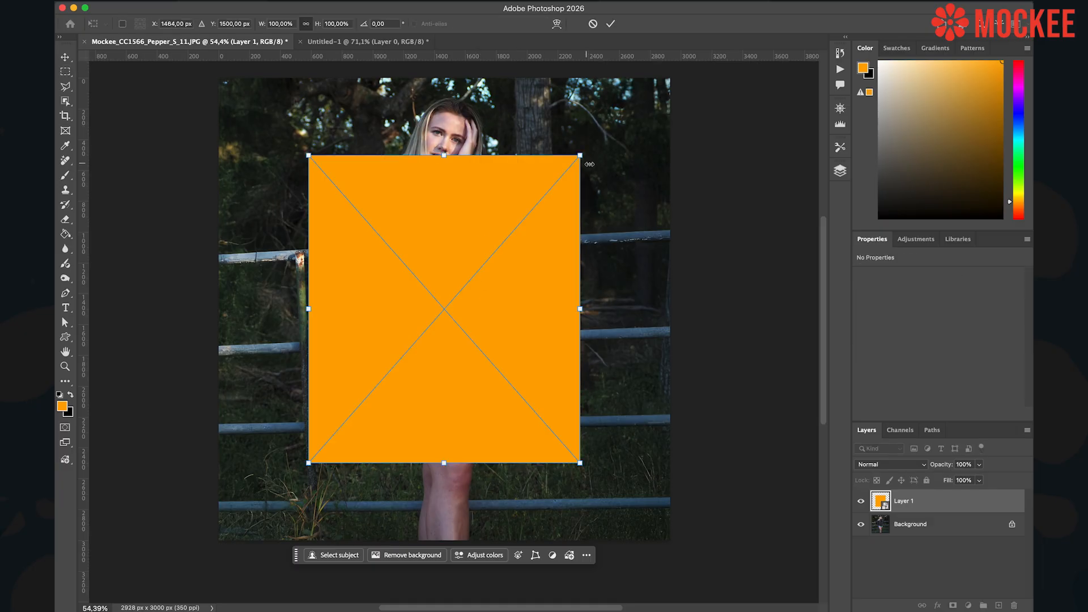
left_click_drag(580, 155, 434, 319)
left_click_drag(386, 369, 562, 329)
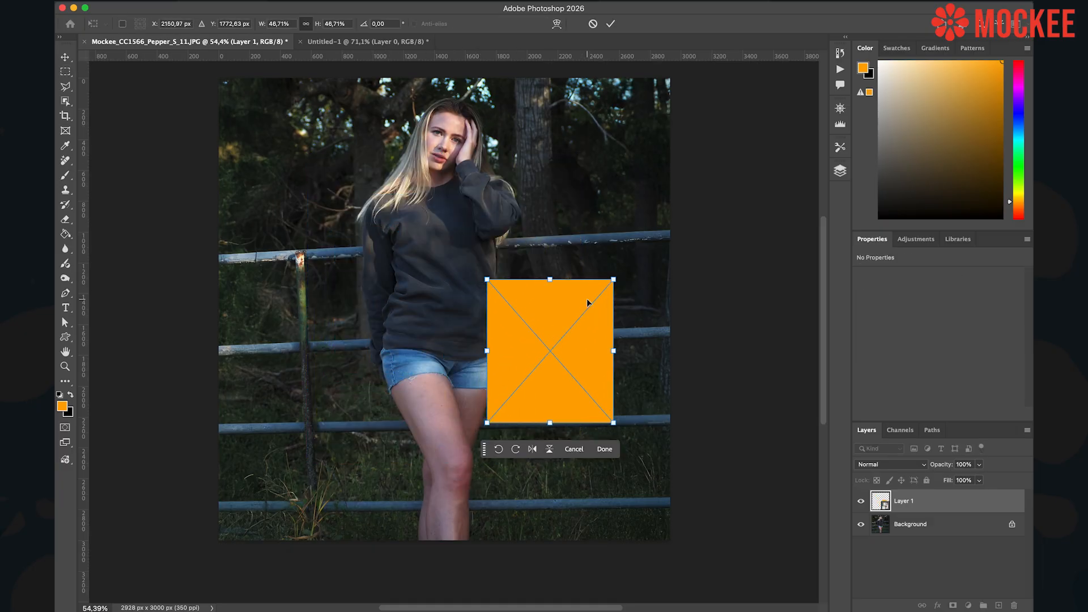
key("Return")
key("m")
Open the smart object's contents, paint a black smiley face with the Brush at 100% opacity, and save.
double_click(882, 505)
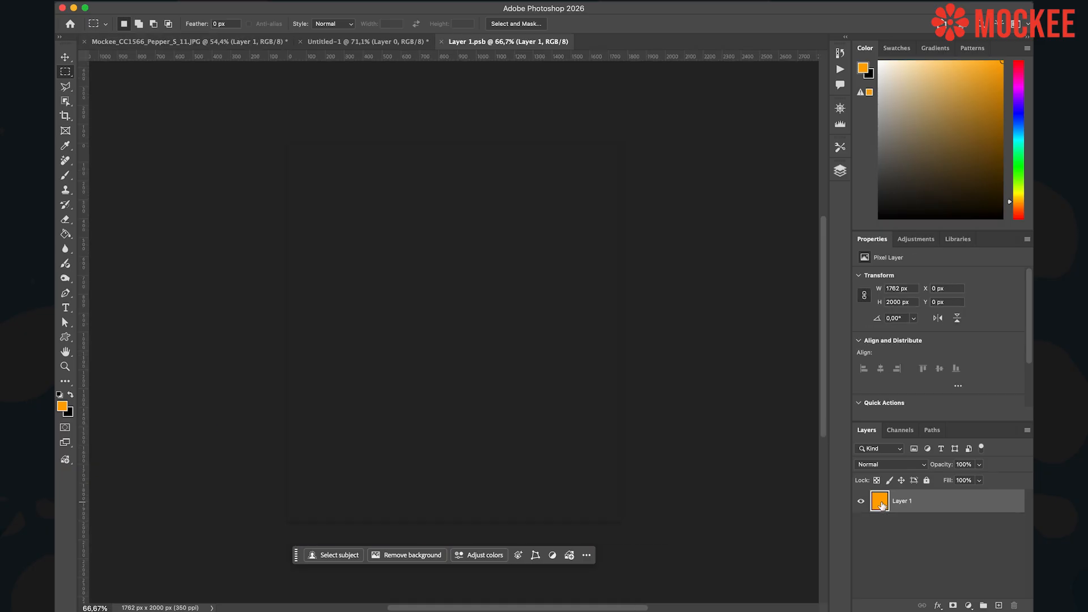
left_click(319, 25)
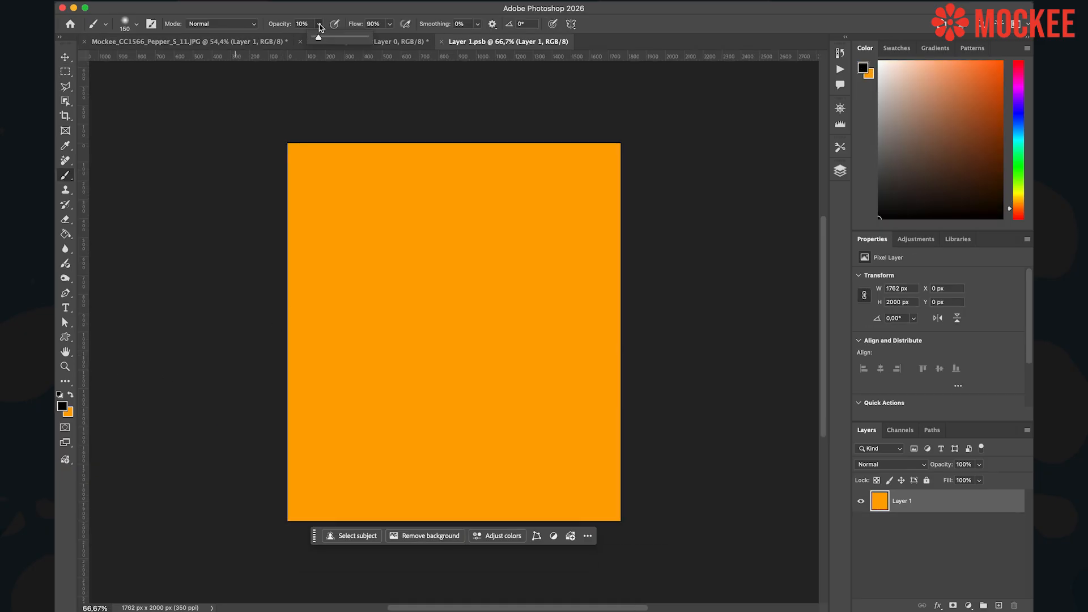
key("0")
left_click(340, 223)
mouse_move(513, 222)
left_mouse_down()
mouse_move(529, 222)
mouse_move(518, 229)
left_mouse_up()
mouse_move(310, 332)
left_mouse_down()
mouse_move(476, 477)
mouse_move(627, 330)
left_mouse_up()
key("ctrl+s")
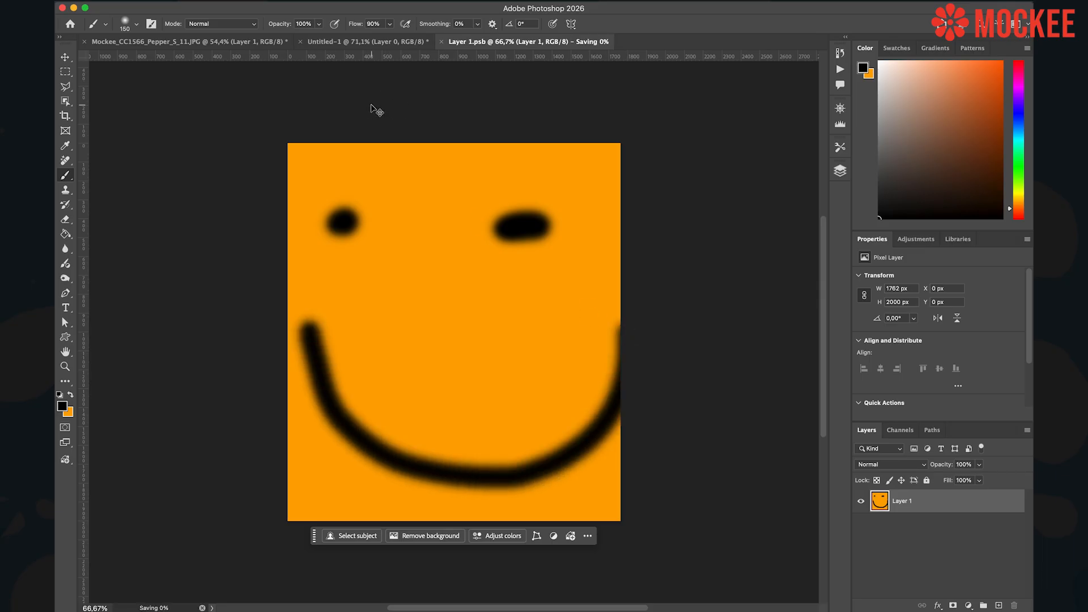
Return to the model photo and enlarge the smiley smart object to about 1507 x 1710 px.
left_click(362, 47)
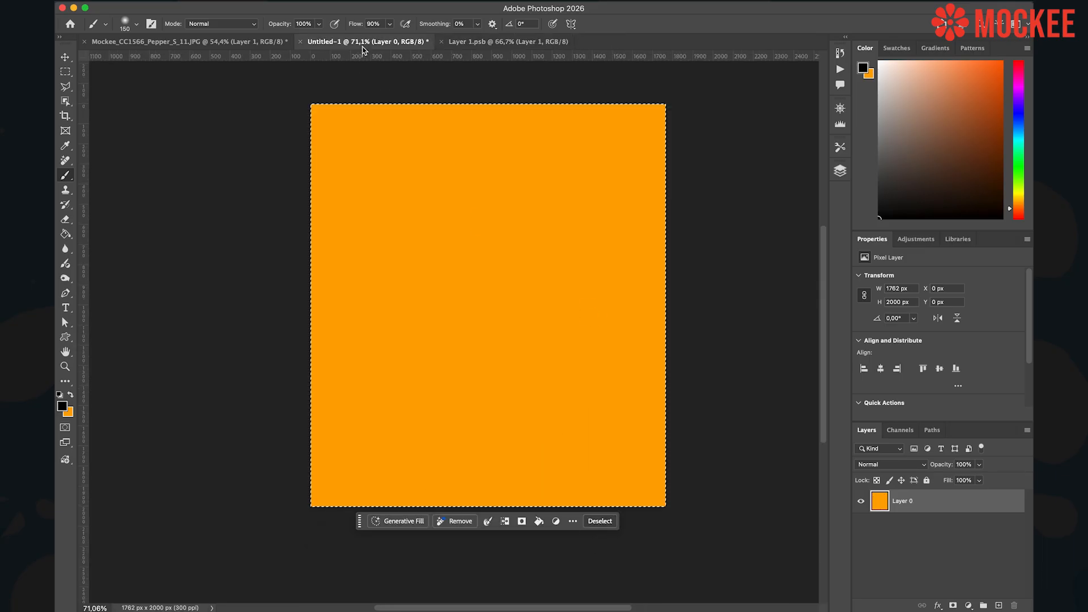
left_click(283, 43)
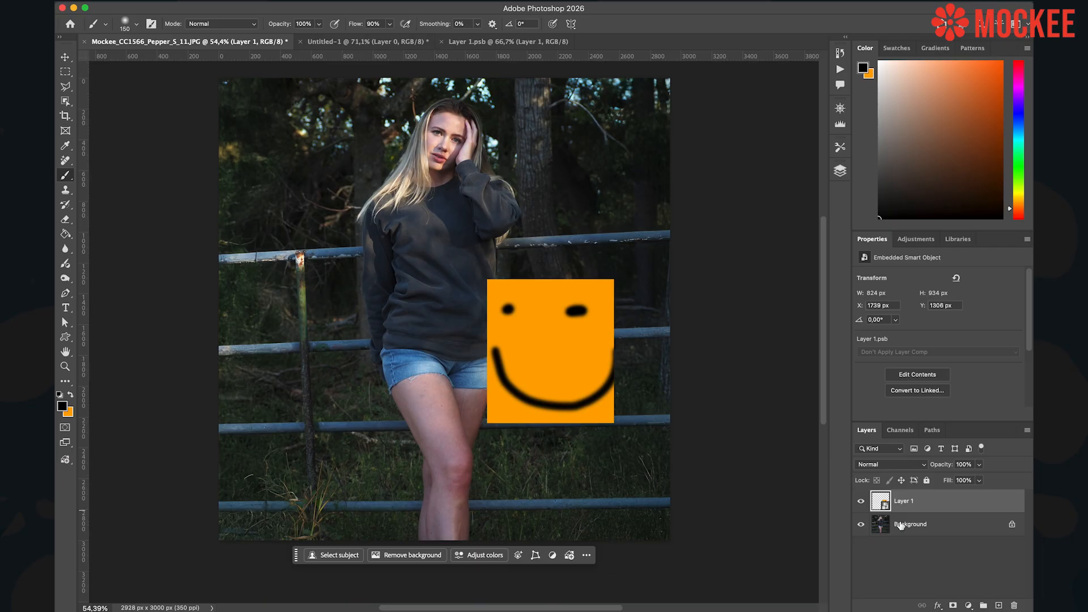
key("ctrl+t")
left_click_drag(487, 279, 381, 160)
key("Return")
Reopen the smart object's contents, delete the smiley artwork, and fill the whole canvas with orange again using the Paint Bucket.
double_click(881, 501)
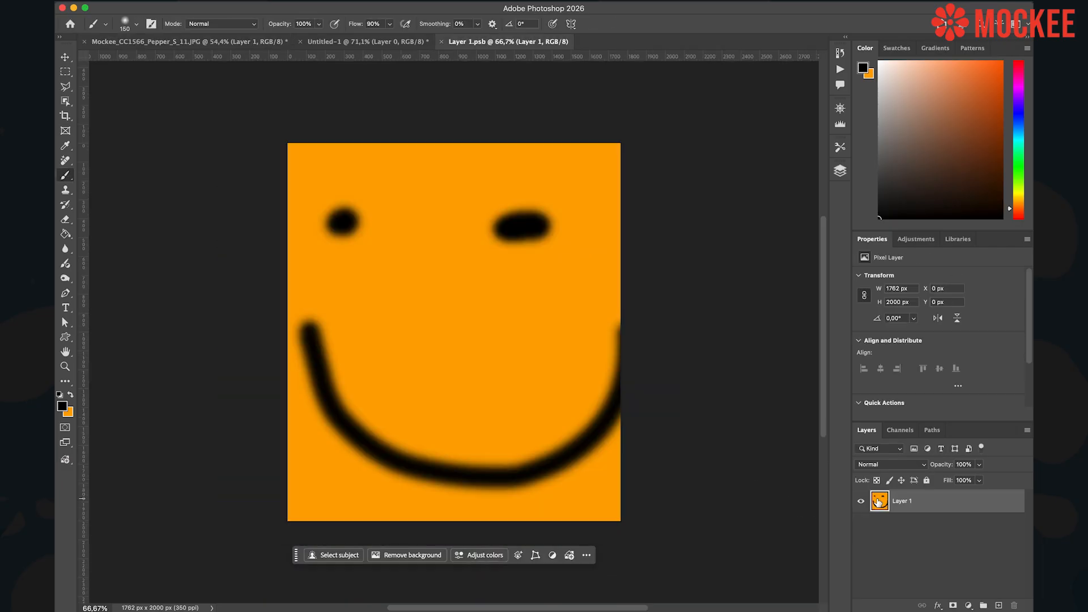
key("super+a")
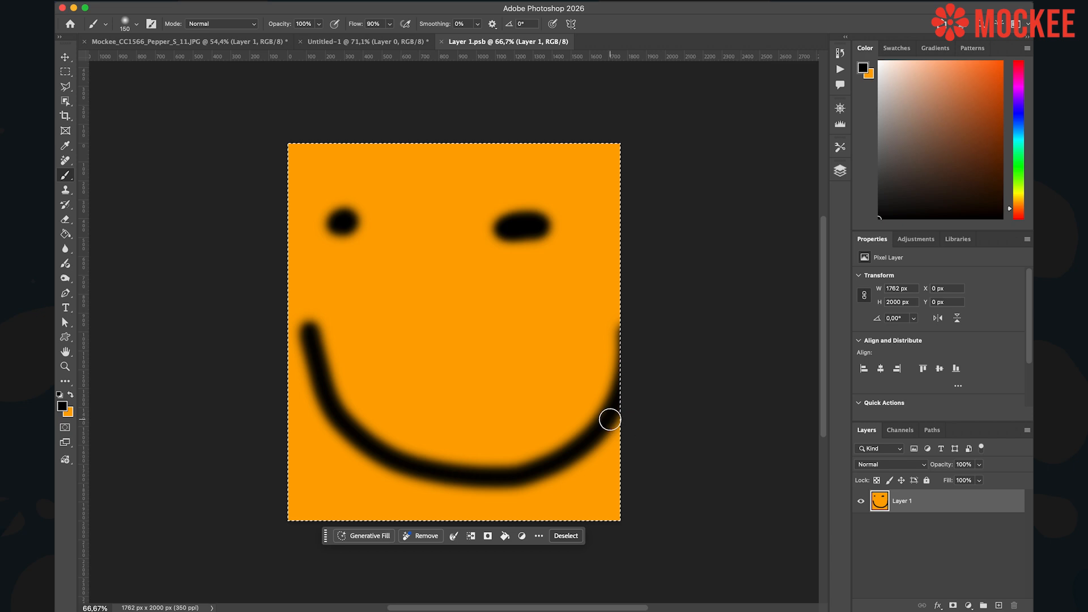
key("Delete")
key("g")
key("x")
left_click(453, 310)
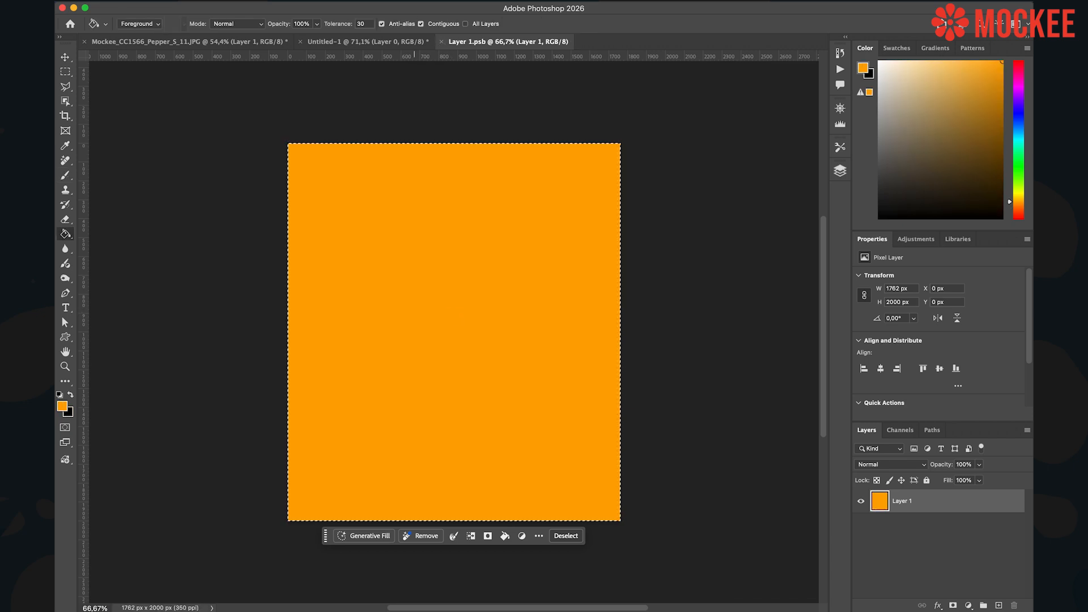
Close the smart object's contents and the Untitled-1 document, discarding the changes to Untitled-1.
left_click(441, 41)
left_click(300, 42)
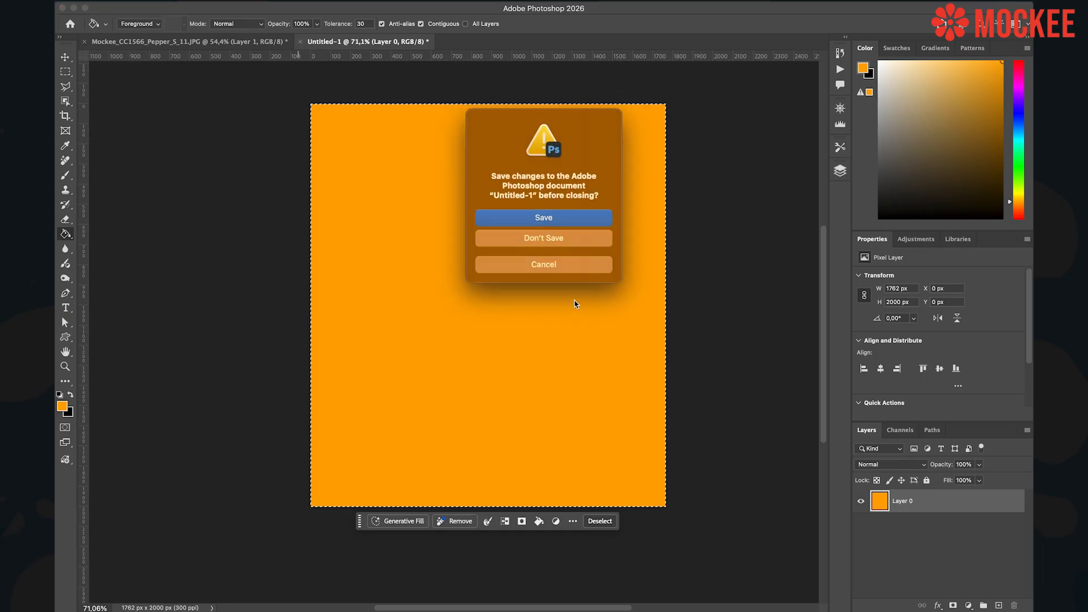
left_click(558, 238)
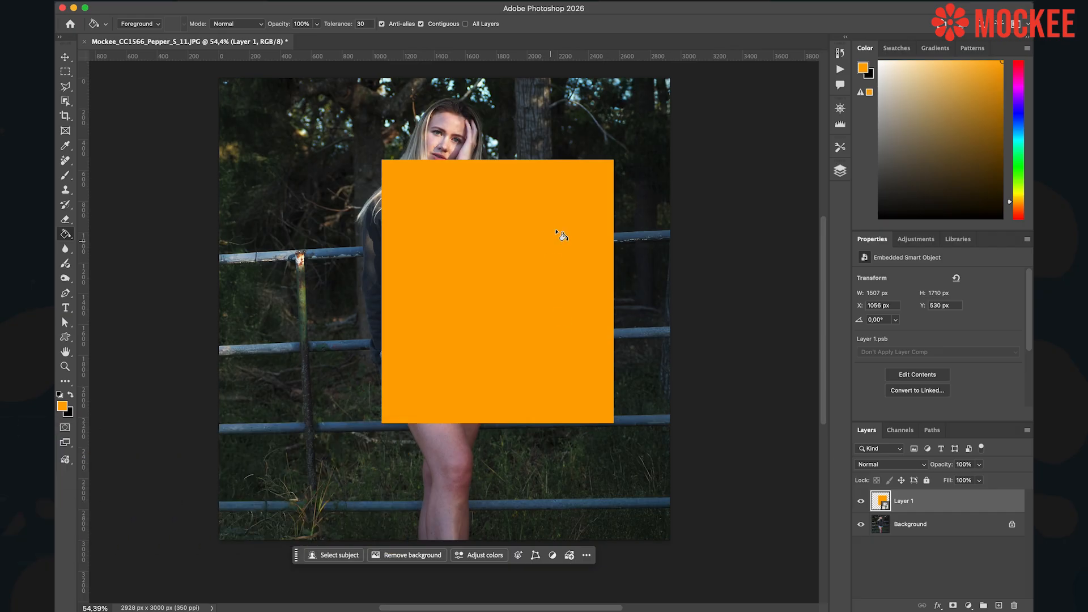
Scale the orange rectangle down to about 34.46% and position it over the front of the sweatshirt.
key("super+t")
left_click_drag(572, 202, 527, 312)
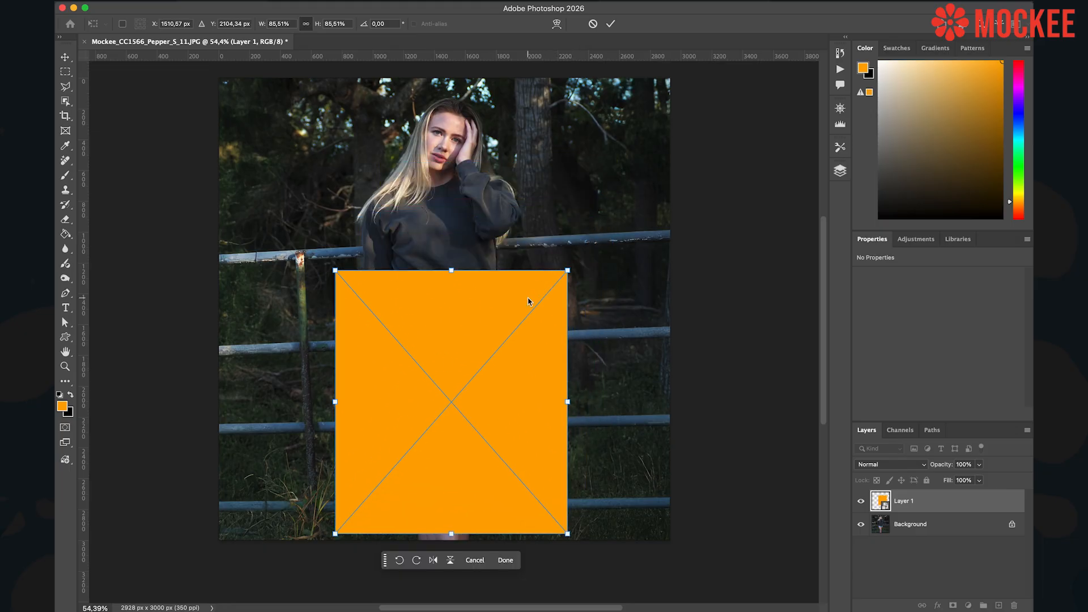
left_click_drag(567, 269, 501, 339)
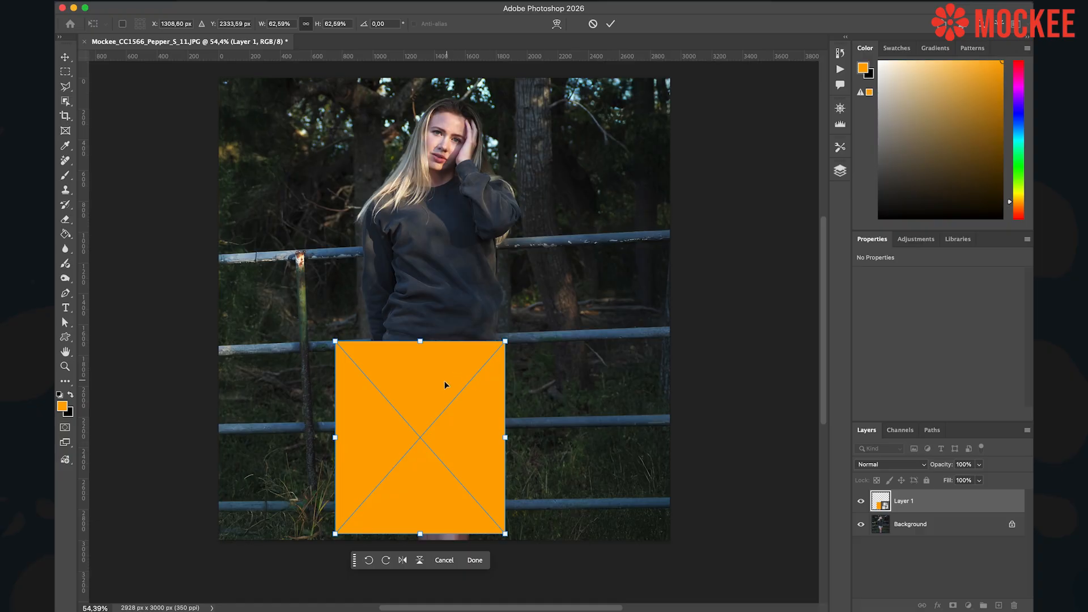
left_click_drag(444, 380, 451, 245)
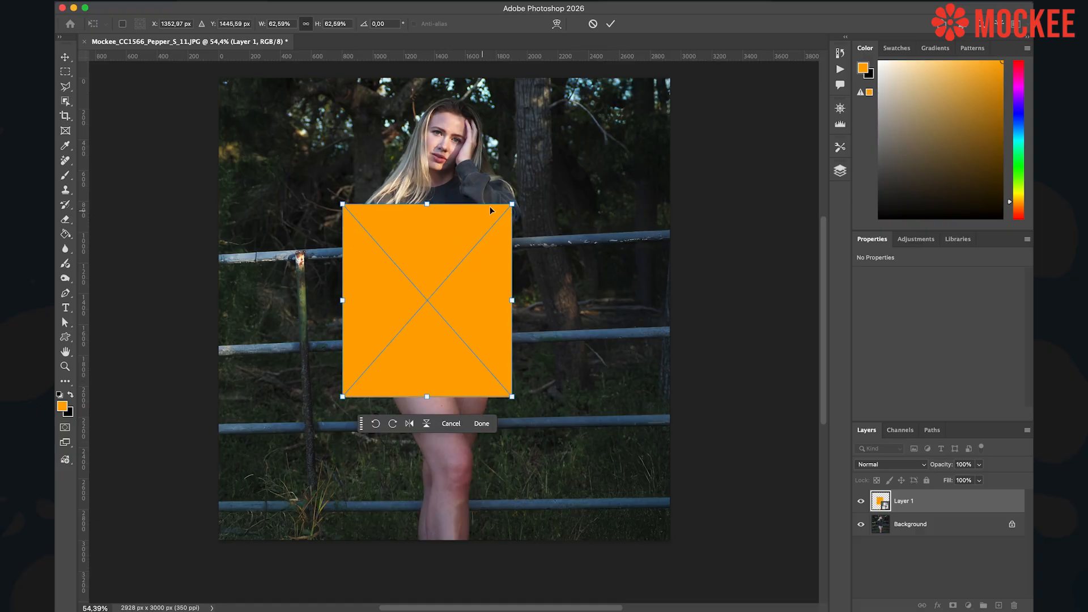
left_click_drag(516, 199, 451, 236)
Rotate the orange rectangle to about -7.67° to follow the model's tilt, fine-tune its placement, and apply the transform.
scroll(451, 236, "up", 4)
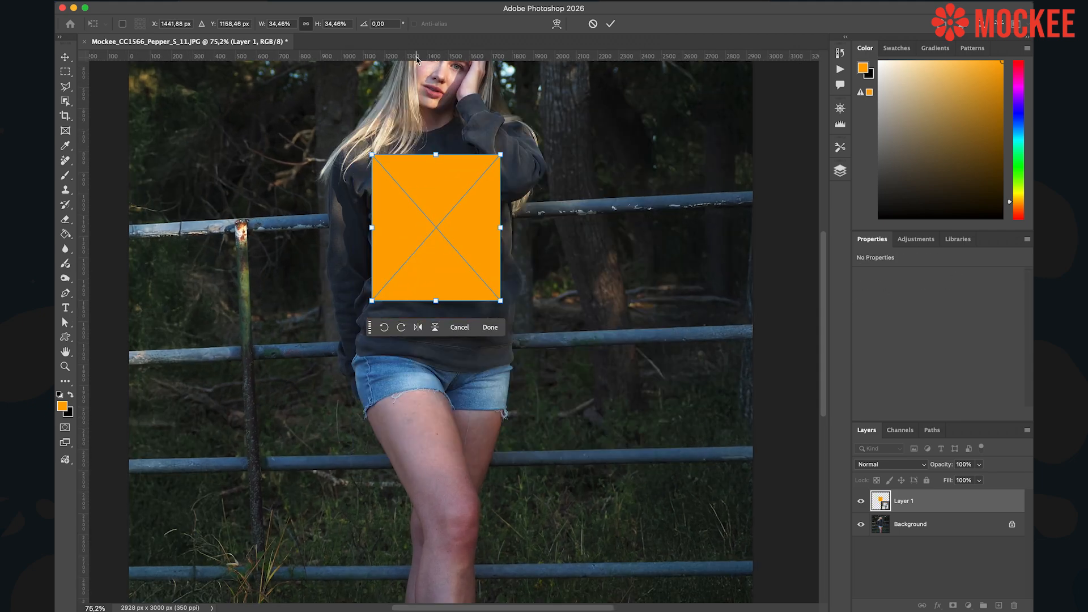
scroll(420, 116, "up", 6)
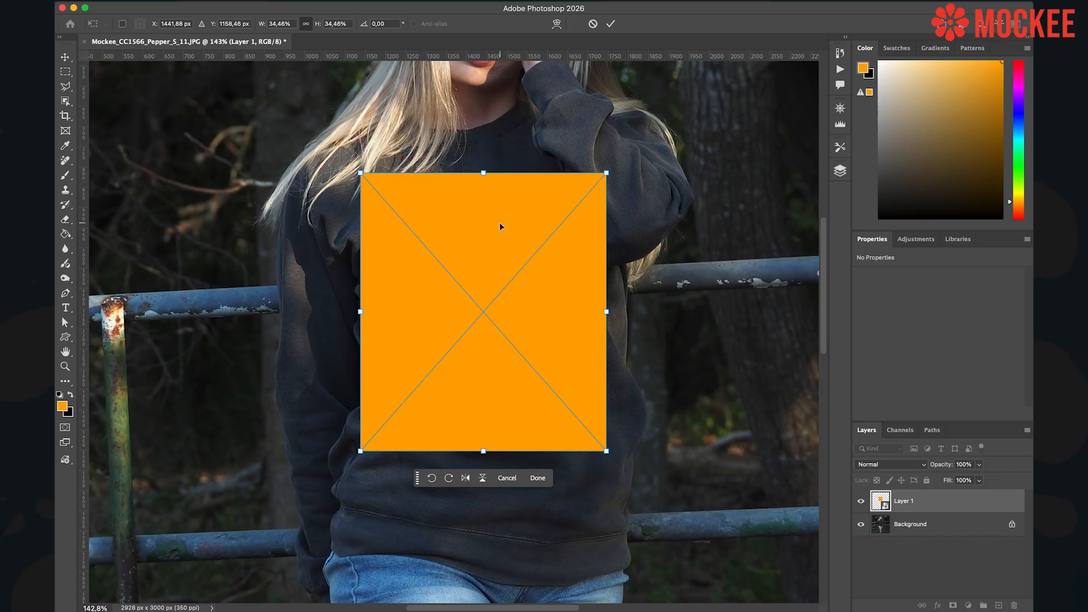
left_click_drag(494, 149, 474, 149)
left_click_drag(461, 208, 467, 202)
left_click_drag(442, 131, 442, 131)
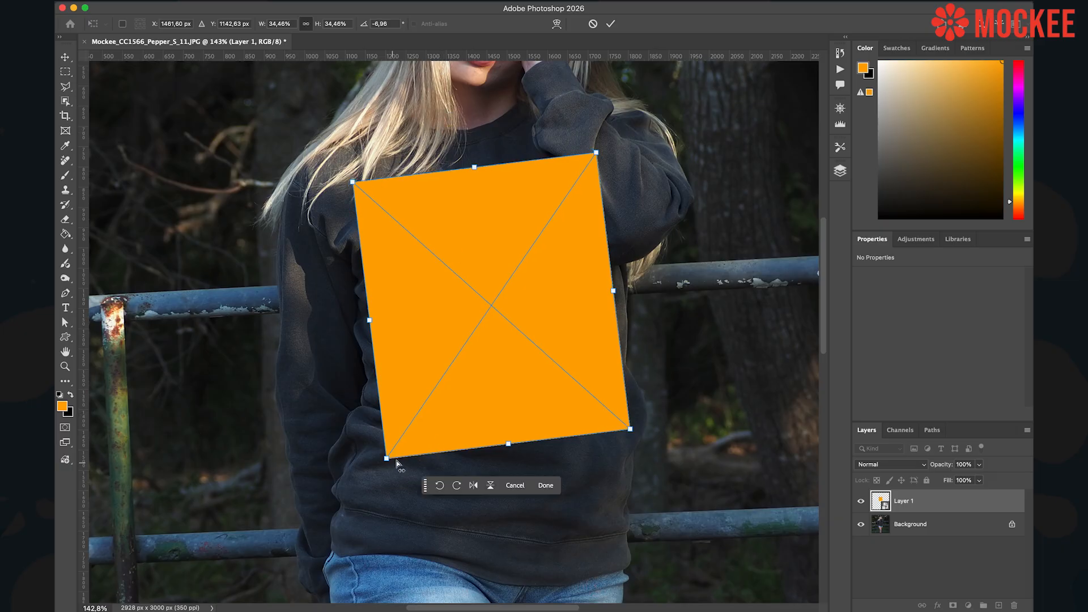
left_click_drag(630, 430, 627, 429)
key("Return")
key("g")
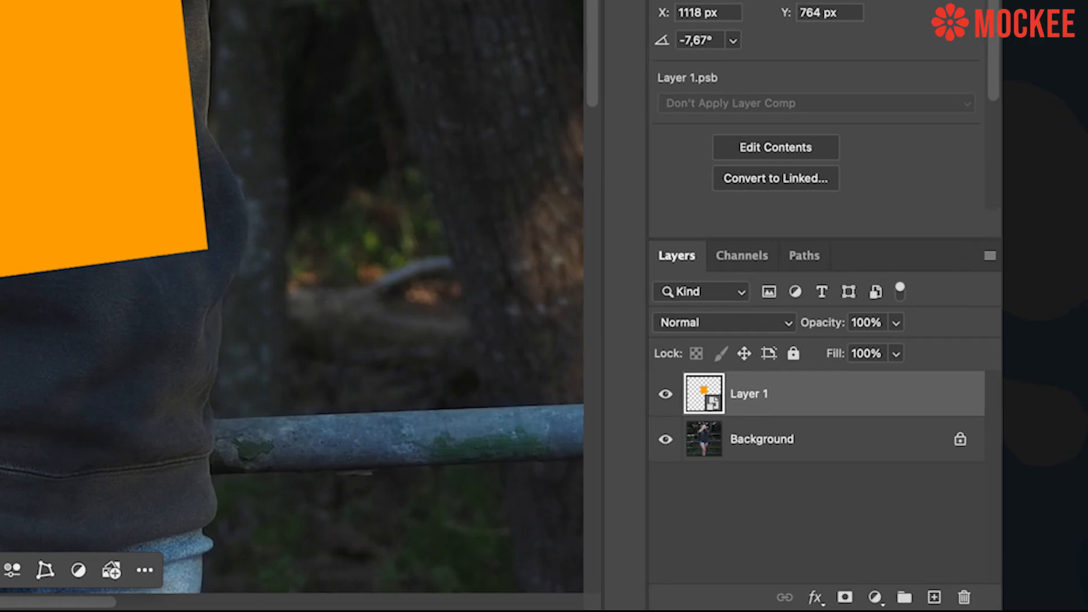
Rename the orange rectangle's layer Design, then unlock the background layer and rename it BG.
double_click(750, 397)
type("Design")
key("Return")
left_click(953, 441)
double_click(739, 442)
type("BG")
key("Return")
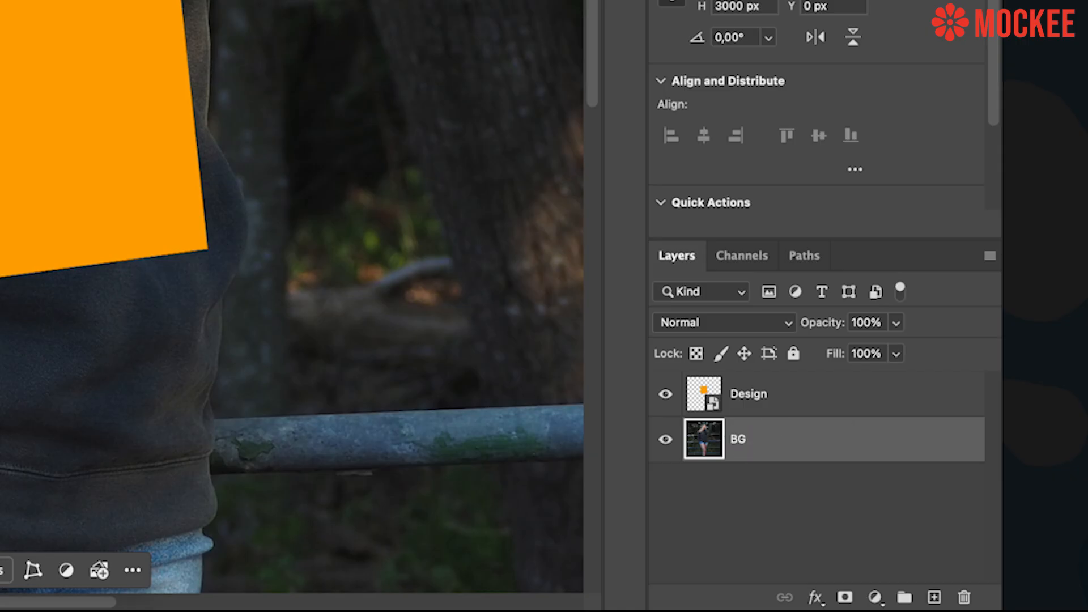
Set the Design layer's opacity to 20%.
left_click(712, 392)
left_click(865, 321)
type("20")
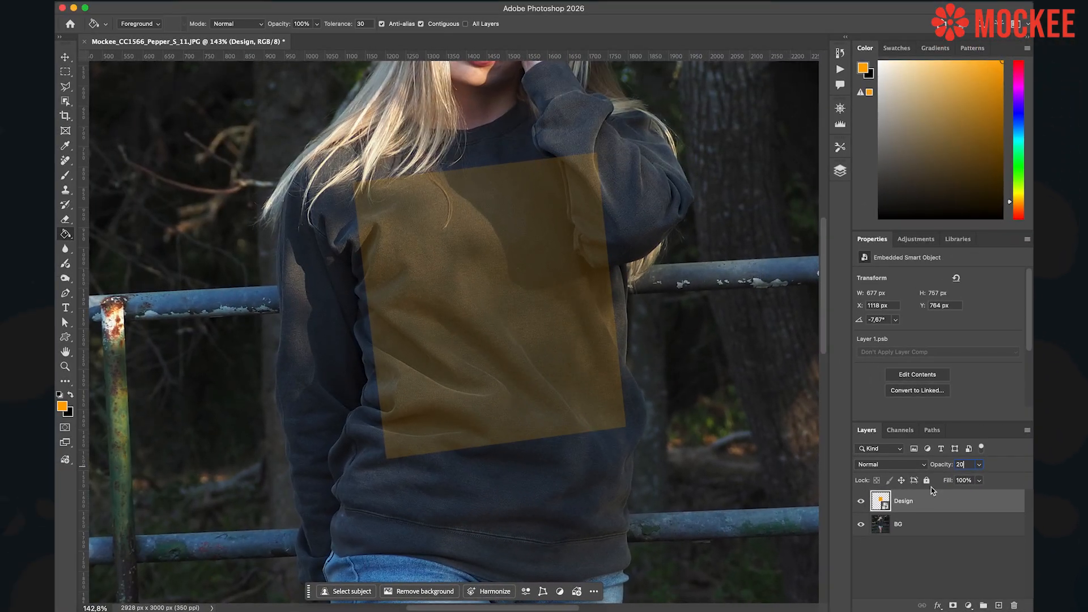
key("Return")
Warp the Design layer, adjusting its corners and edge handles so the rectangle curves with the sweatshirt's front.
left_click(180, 0)
mouse_move(230, 272)
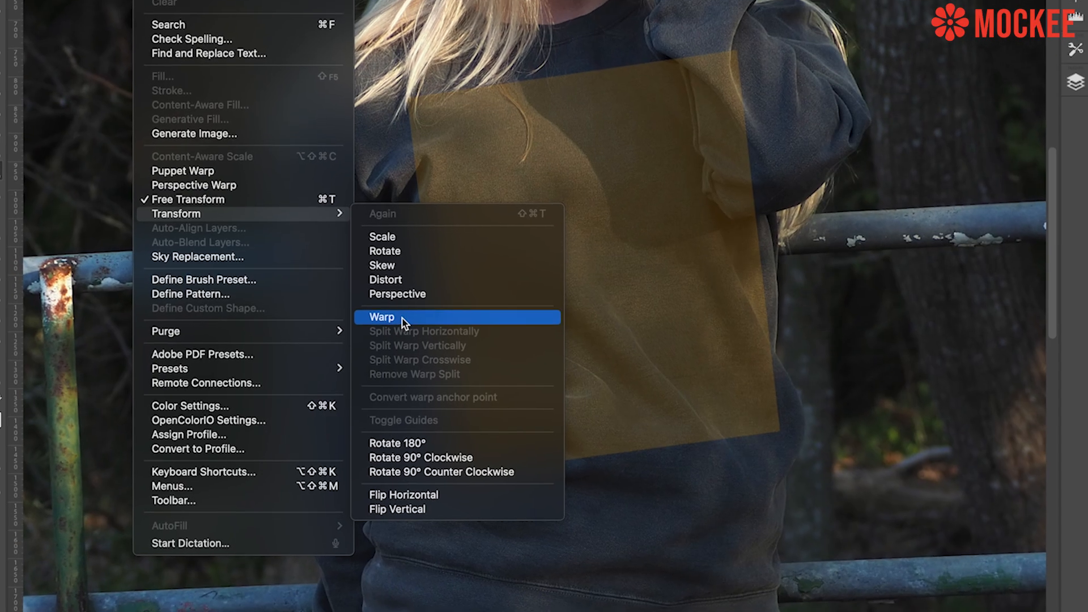
left_click(413, 311)
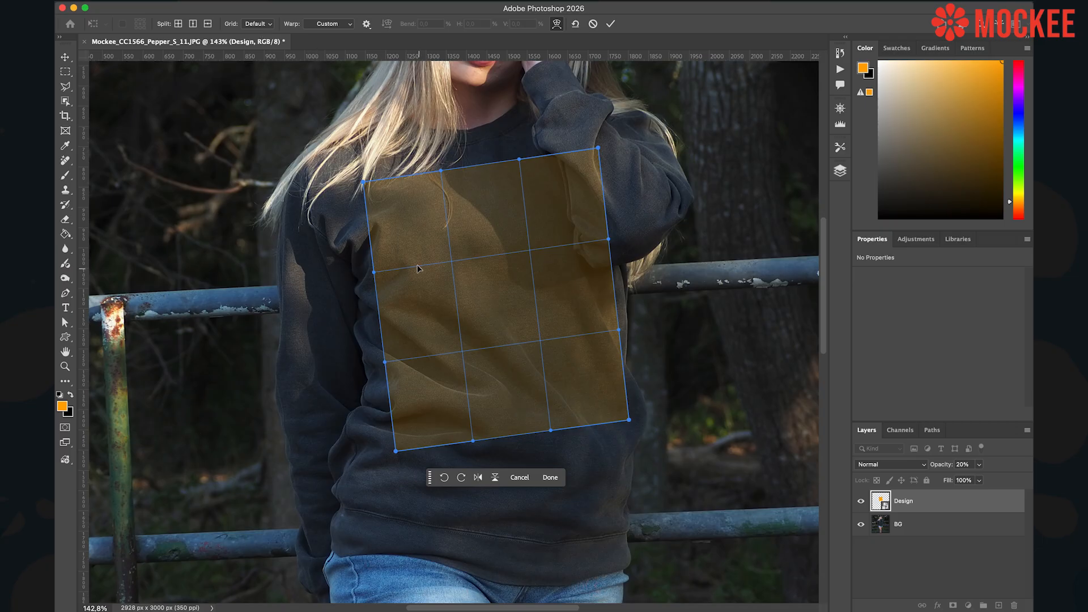
left_click_drag(396, 452, 391, 438)
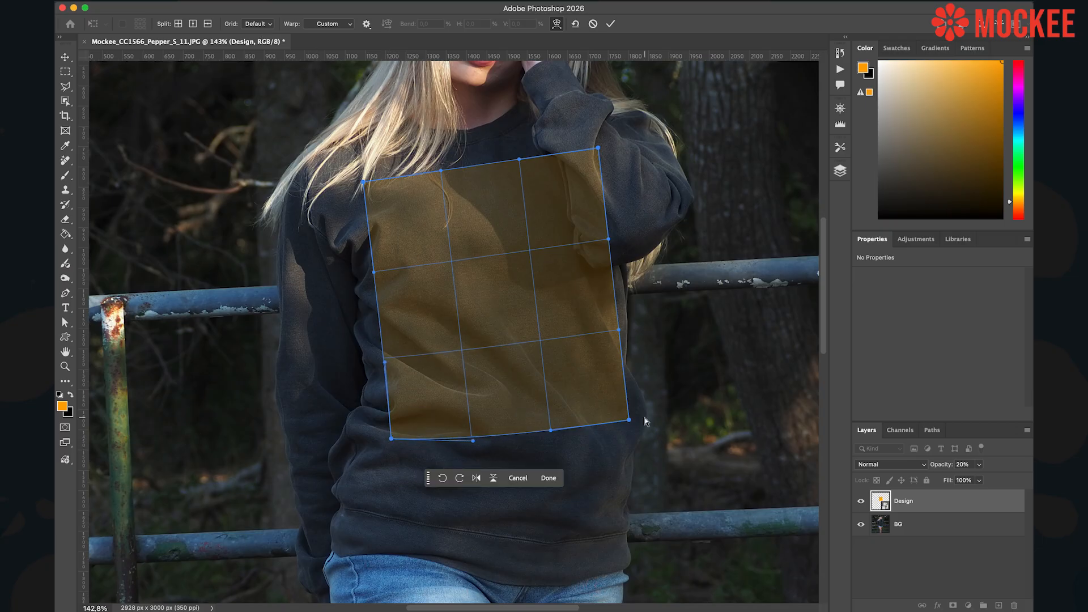
left_click_drag(631, 422, 629, 411)
left_click_drag(525, 161, 523, 167)
left_click_drag(598, 148, 593, 144)
left_click_drag(364, 183, 363, 178)
left_click_drag(593, 143, 594, 149)
left_click_drag(373, 272, 373, 261)
left_click_drag(610, 238, 608, 222)
left_click_drag(618, 328, 617, 323)
left_click_drag(373, 262, 371, 263)
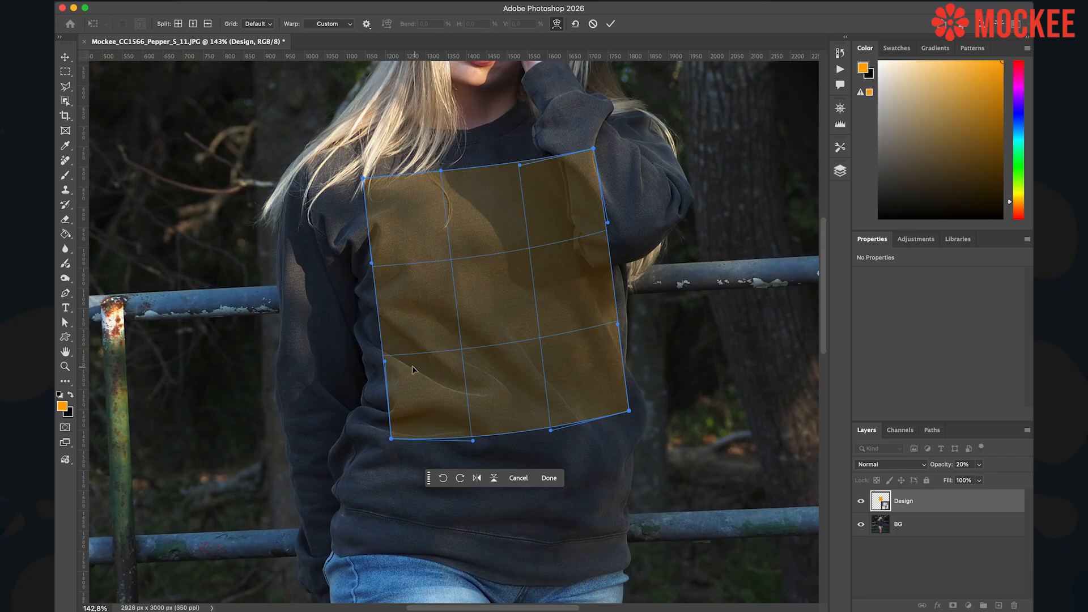
Set the Design layer's warp grid to 5 x 5.
scroll(424, 385, "up", 4)
scroll(422, 305, "down", 8)
scroll(427, 244, "up", 3)
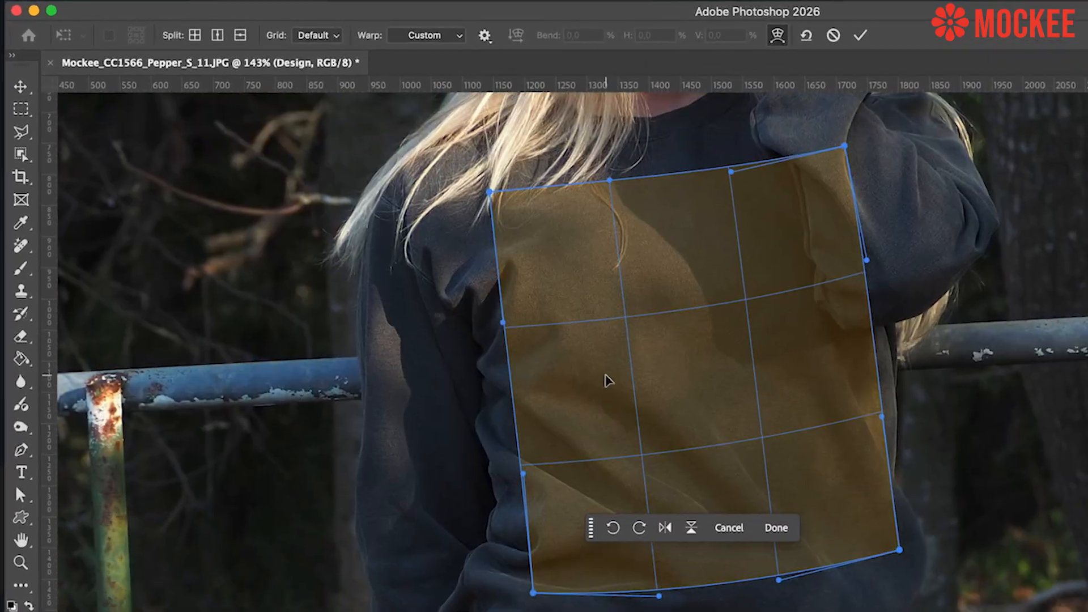
left_click(265, 23)
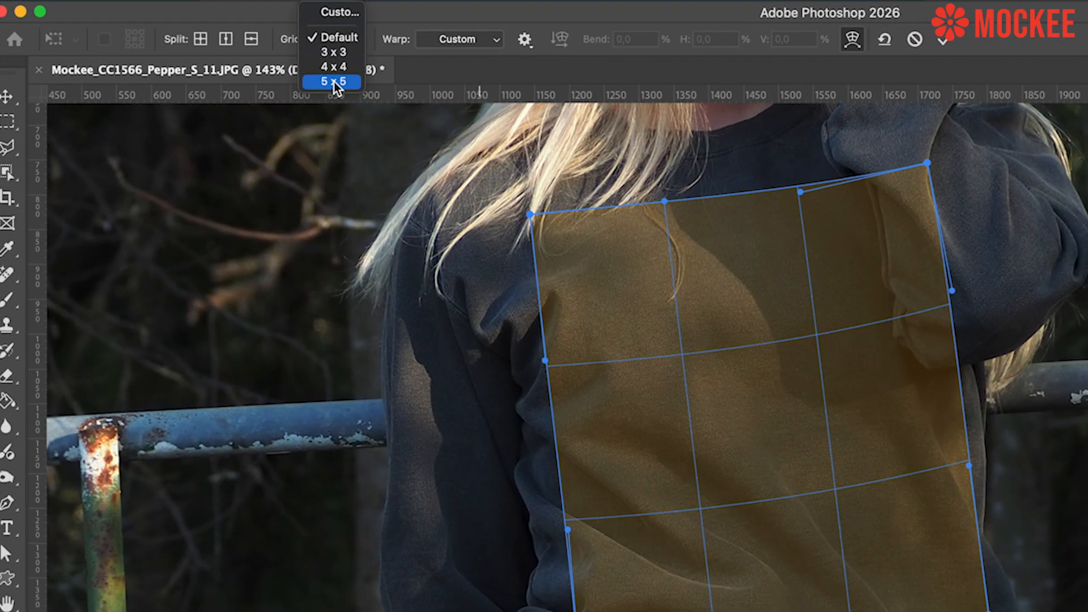
left_click(341, 84)
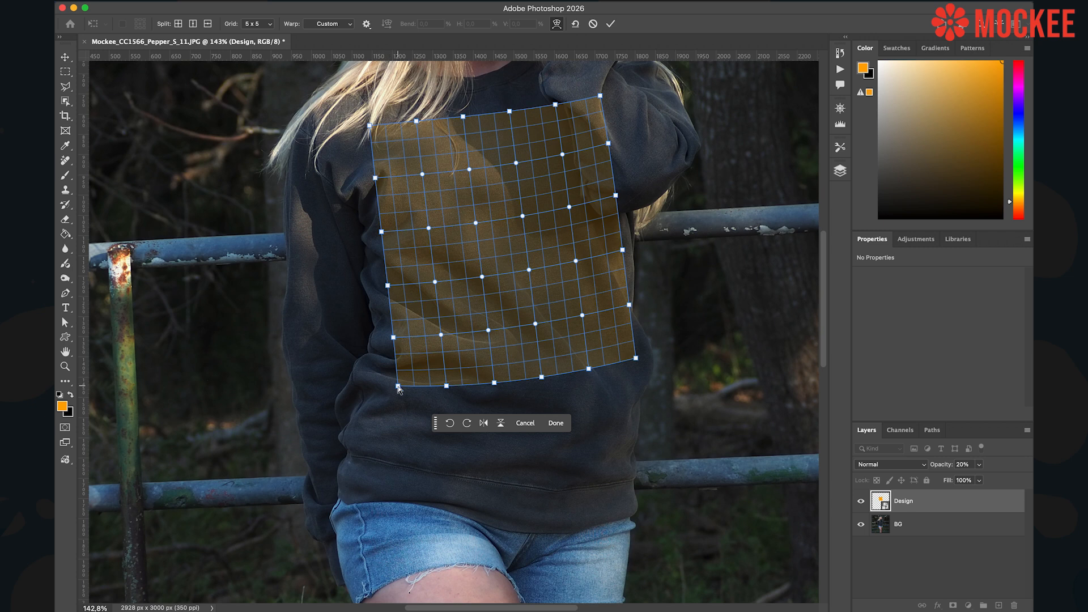
Fine-tune the Design layer's warp points along its edges and interior to follow the sweatshirt's body and folds, and apply the warp.
left_click_drag(398, 387, 399, 382)
left_click_drag(446, 385, 443, 382)
left_click_drag(487, 330, 488, 333)
left_click_drag(388, 285, 395, 285)
left_click_drag(418, 281, 418, 285)
left_click_drag(393, 337, 395, 337)
left_click_drag(398, 381, 398, 375)
left_click_drag(444, 382, 495, 380)
left_click_drag(635, 358, 625, 354)
left_click_drag(622, 250, 614, 249)
left_click_drag(616, 195, 612, 193)
left_click_drag(381, 231, 387, 230)
left_click_drag(375, 178, 378, 177)
left_click_drag(369, 125, 366, 124)
left_click_drag(582, 315, 576, 315)
left_click_drag(529, 270, 528, 267)
left_click_drag(475, 222, 474, 220)
left_click_drag(569, 207, 566, 207)
left_click(495, 379)
key("Return")
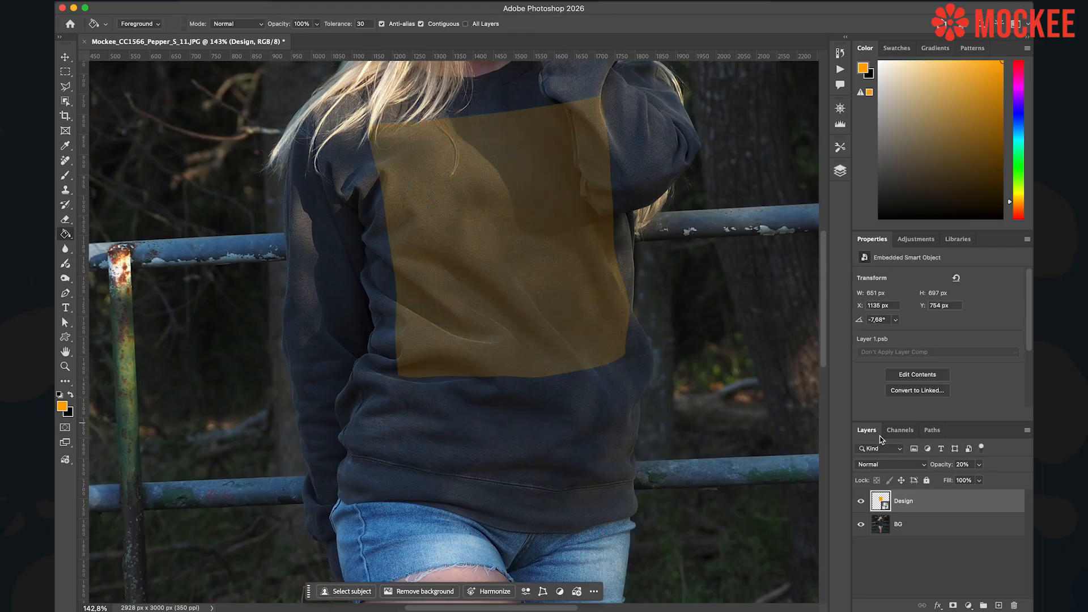
Set the Design layer's opacity to 95%.
type("100")
key("BackSpace")
key("BackSpace")
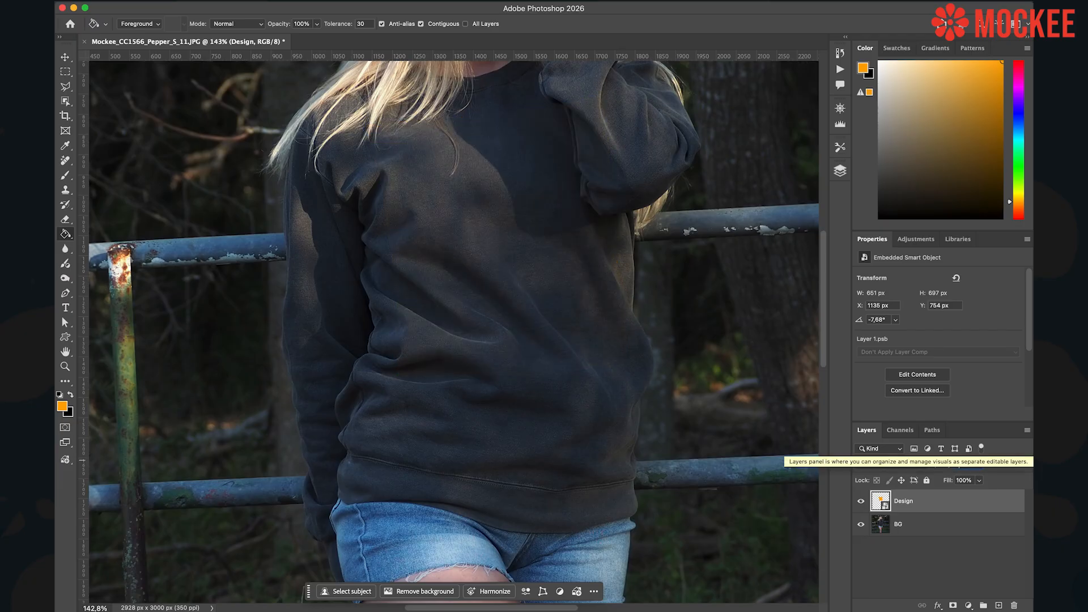
type("9")
type("5")
left_click_drag(968, 464, 899, 463)
type("95")
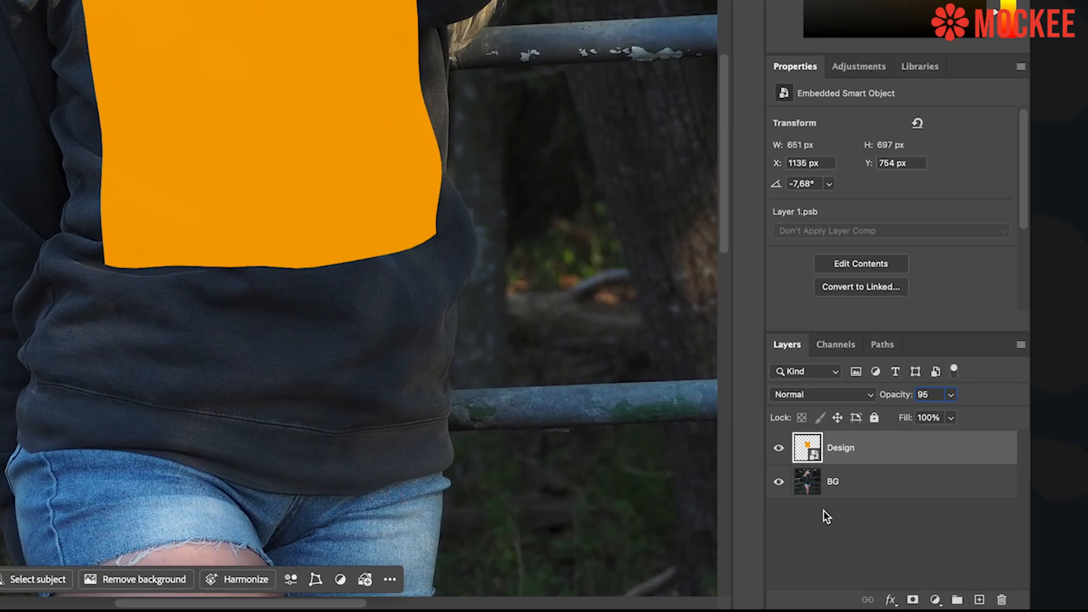
Duplicate the BG layer as FG and place the copy above the Design layer.
left_click(898, 522)
right_click(898, 522)
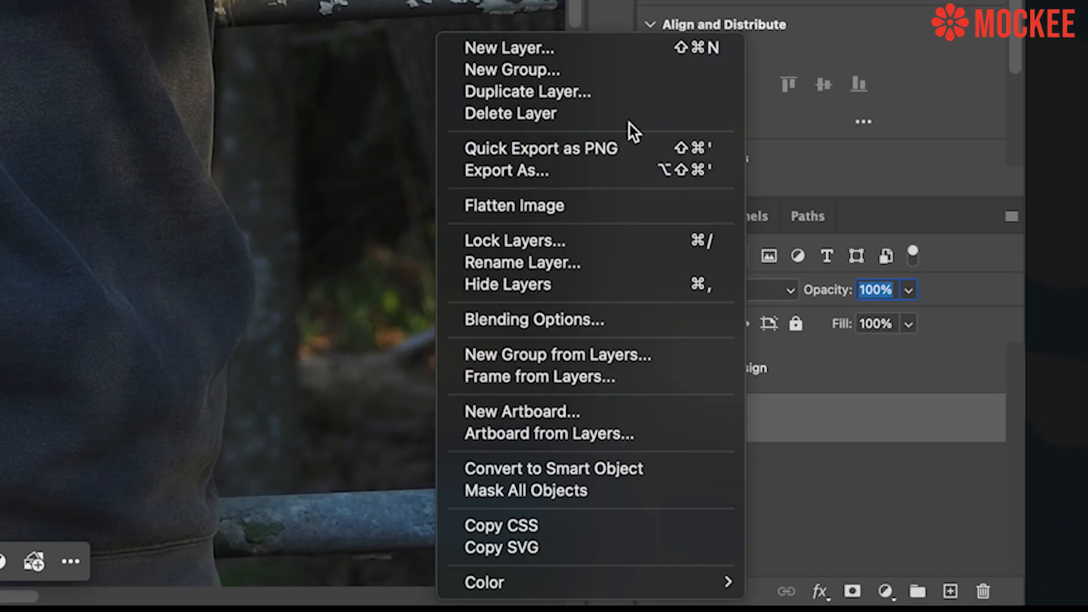
left_click(624, 98)
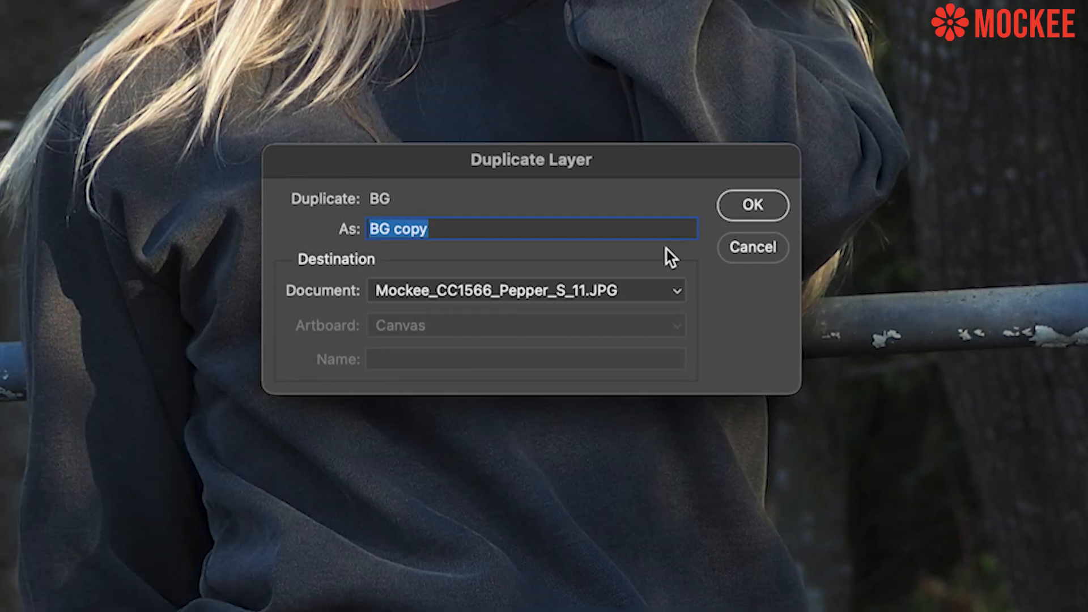
type("FG")
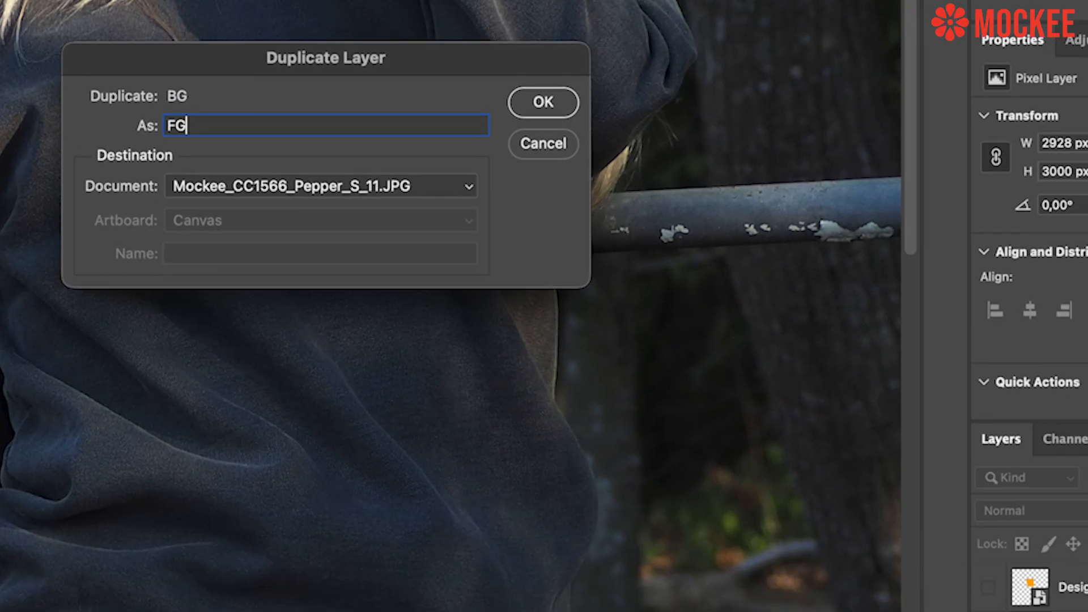
key("Return")
left_click_drag(688, 459, 701, 399)
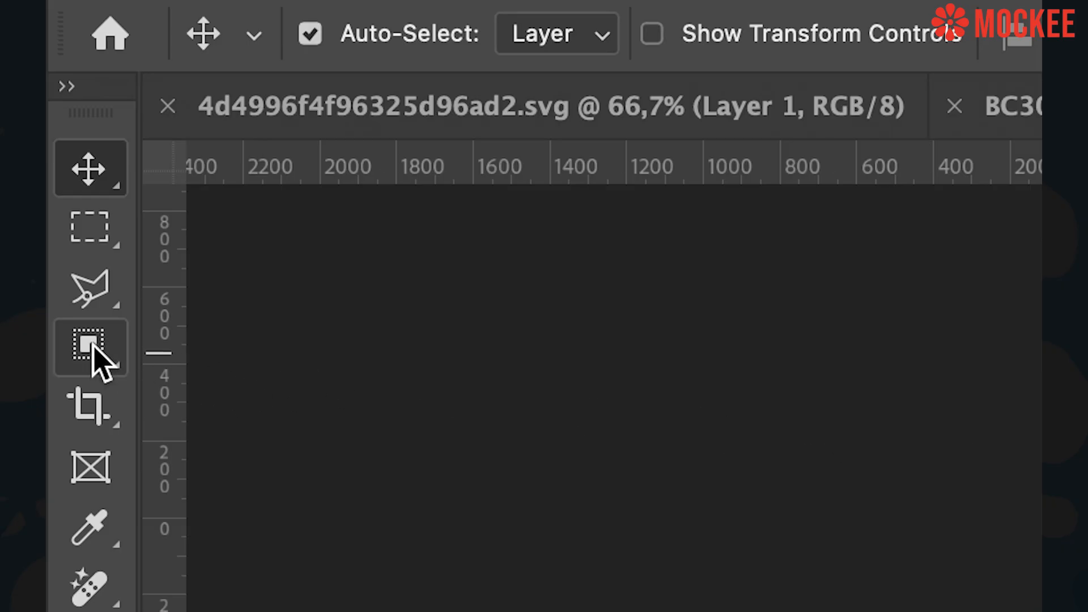
Select the raised arm's sleeve on the FG layer with the Quick Selection tool, subtracting any chest area from the selection.
left_click(91, 346)
right_click(92, 346)
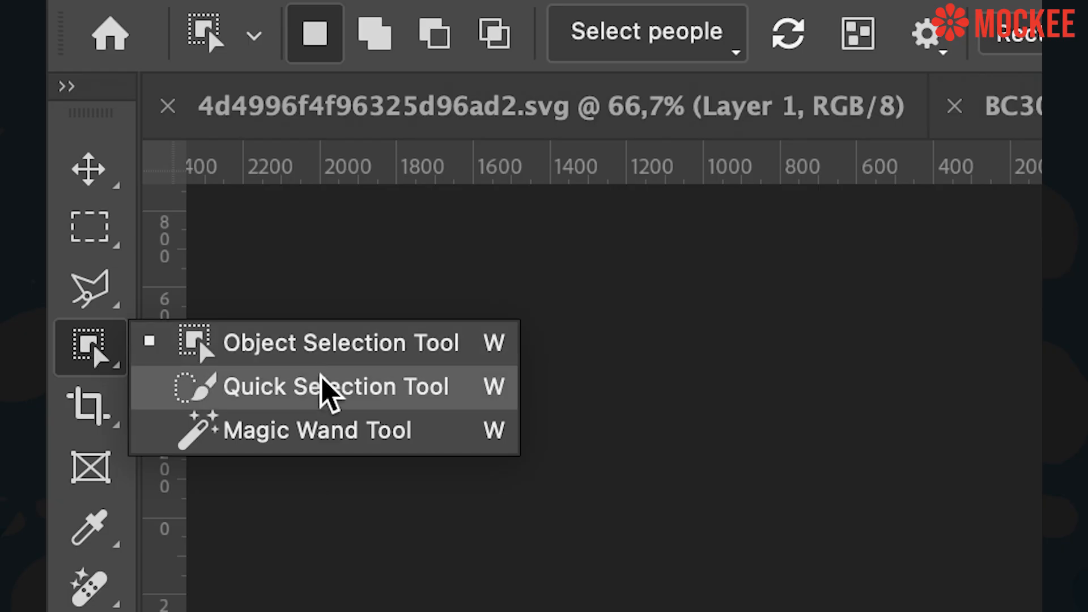
left_click(347, 399)
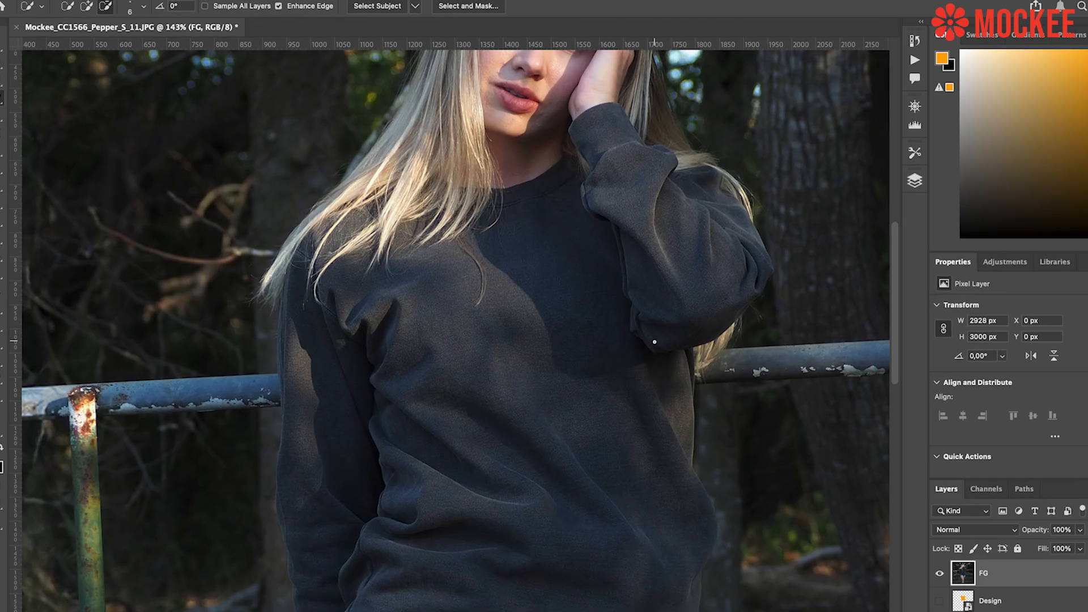
left_click_drag(635, 325, 620, 247)
mouse_move(675, 288)
left_mouse_down()
mouse_move(672, 238)
mouse_move(631, 213)
left_mouse_up()
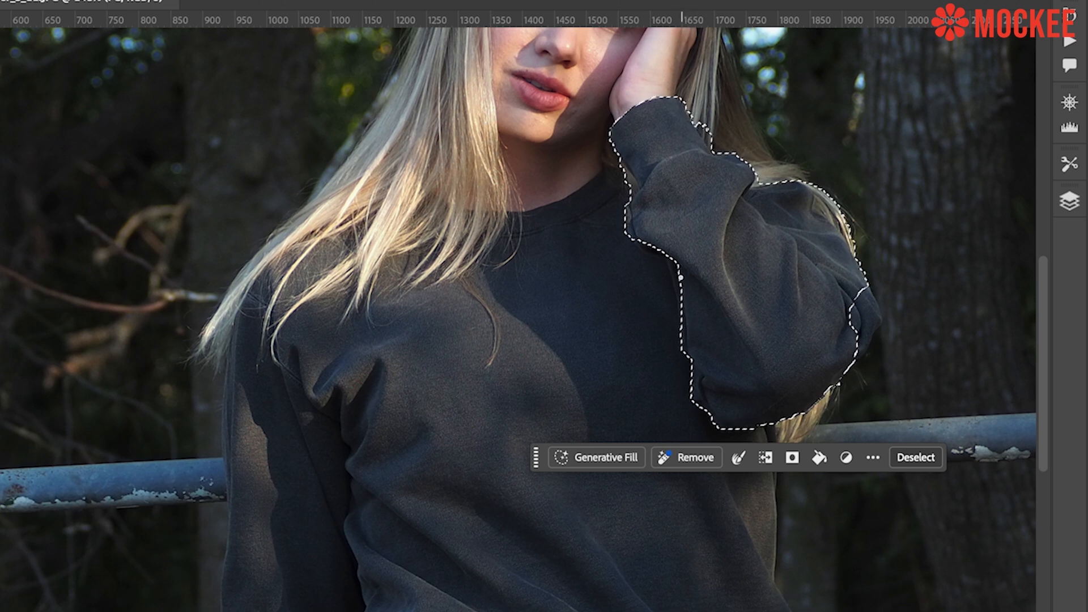
mouse_move(656, 250)
left_mouse_down()
mouse_move(638, 242)
mouse_move(640, 307)
left_mouse_up()
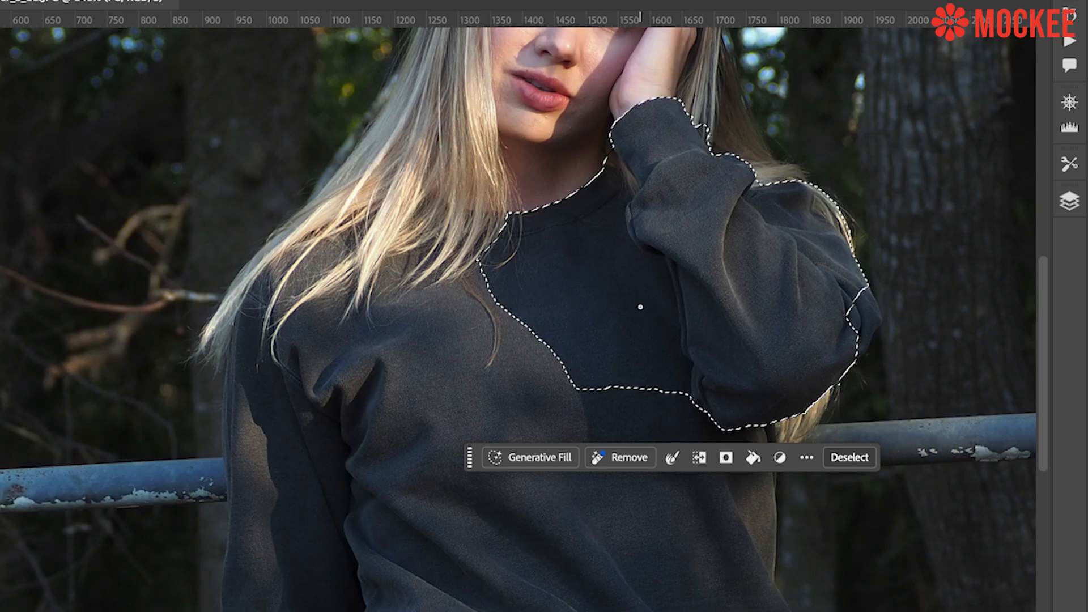
mouse_move(660, 393)
left_mouse_down()
mouse_move(668, 321)
mouse_move(645, 259)
mouse_move(576, 194)
left_mouse_up()
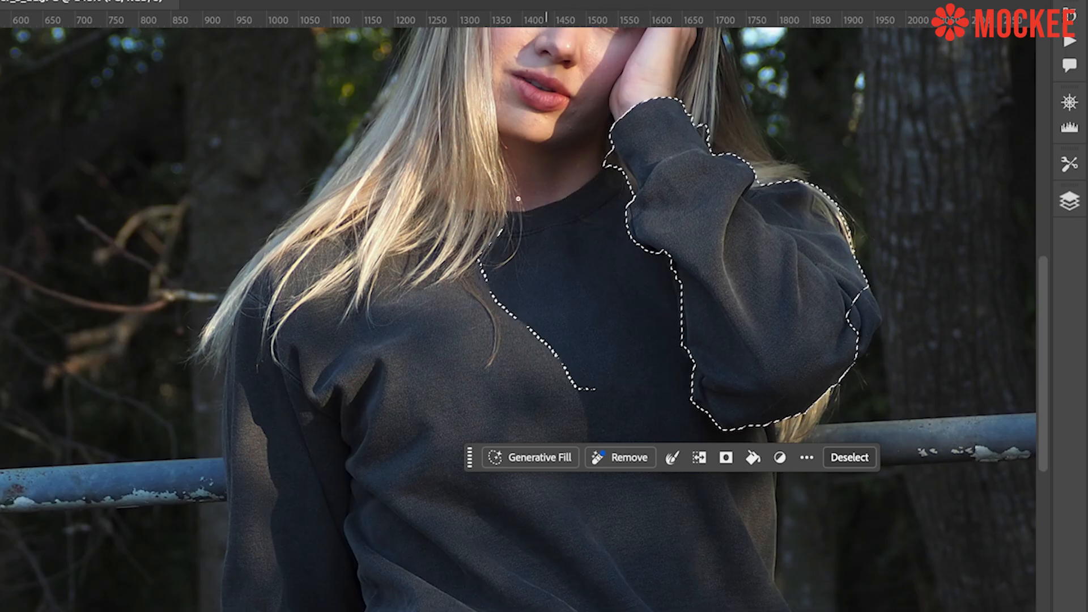
mouse_move(499, 242)
left_mouse_down()
mouse_move(478, 266)
mouse_move(586, 387)
mouse_move(555, 369)
mouse_move(578, 385)
mouse_move(472, 269)
left_mouse_up()
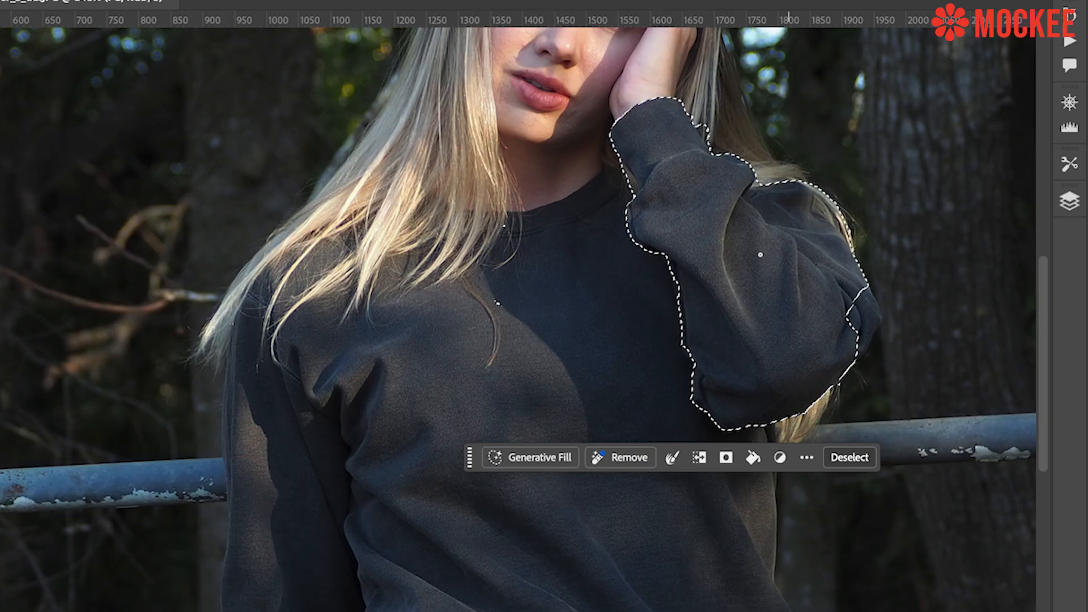
Smooth the sleeve selection with a sample radius of 3 pixels.
scroll(670, 281, "up", 3)
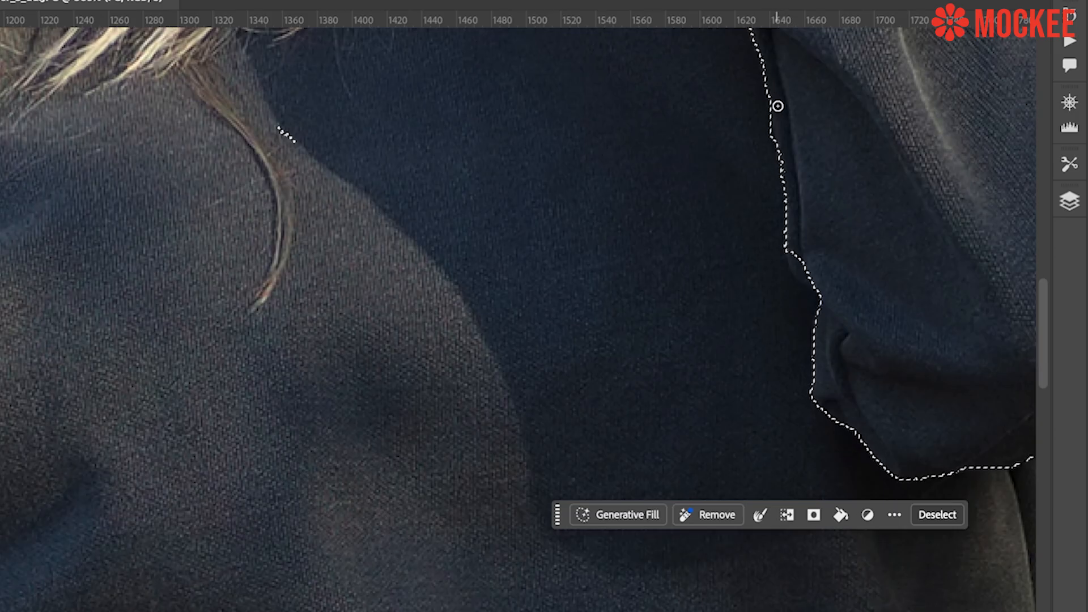
scroll(850, 313, "up", 3)
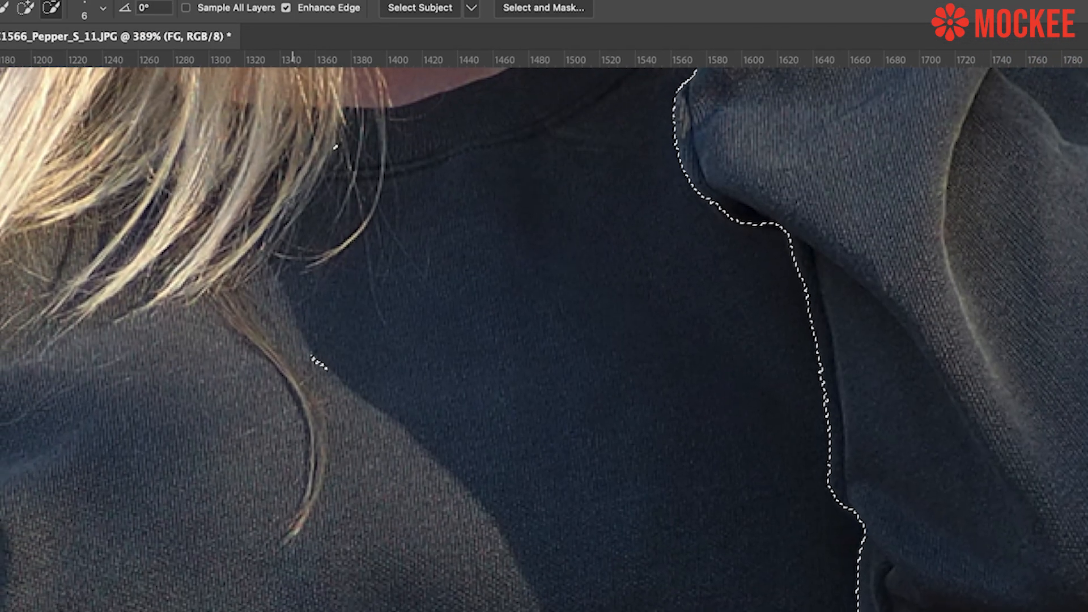
left_click(340, 2)
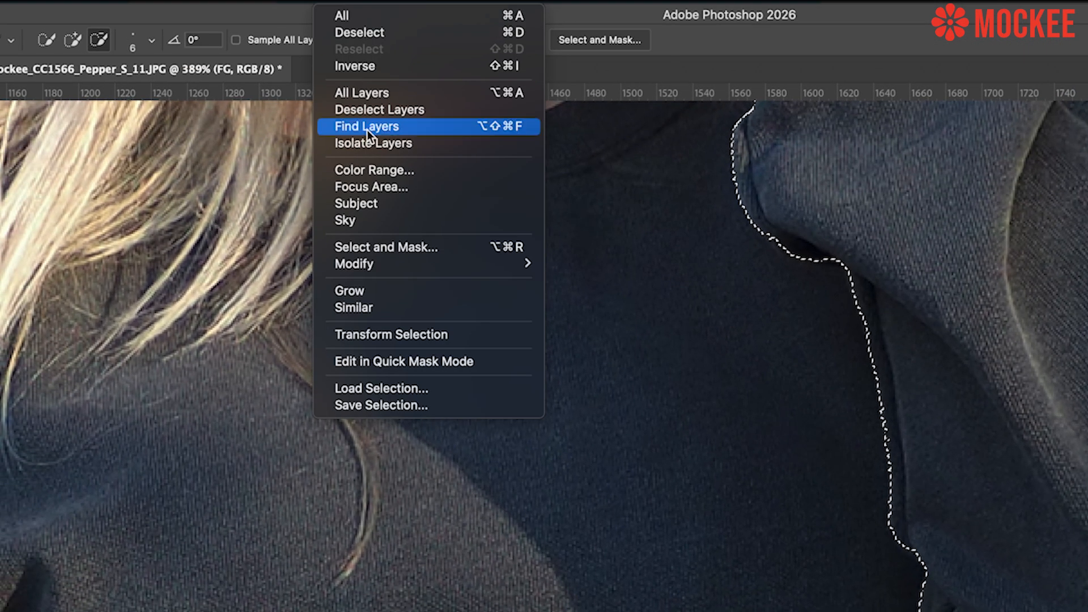
mouse_move(399, 266)
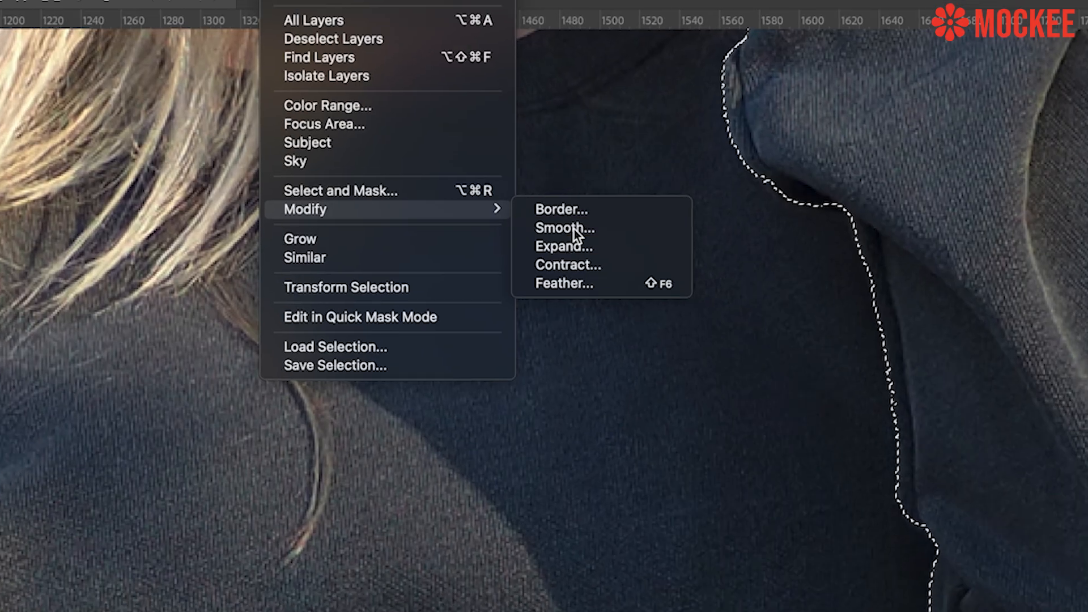
left_click(597, 281)
type("3")
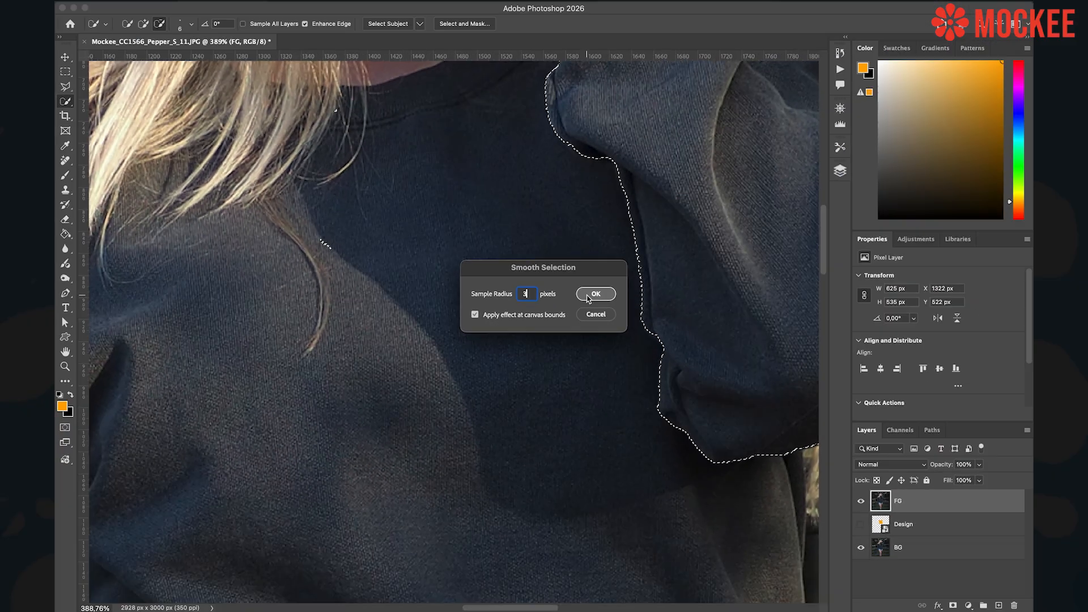
left_click(784, 253)
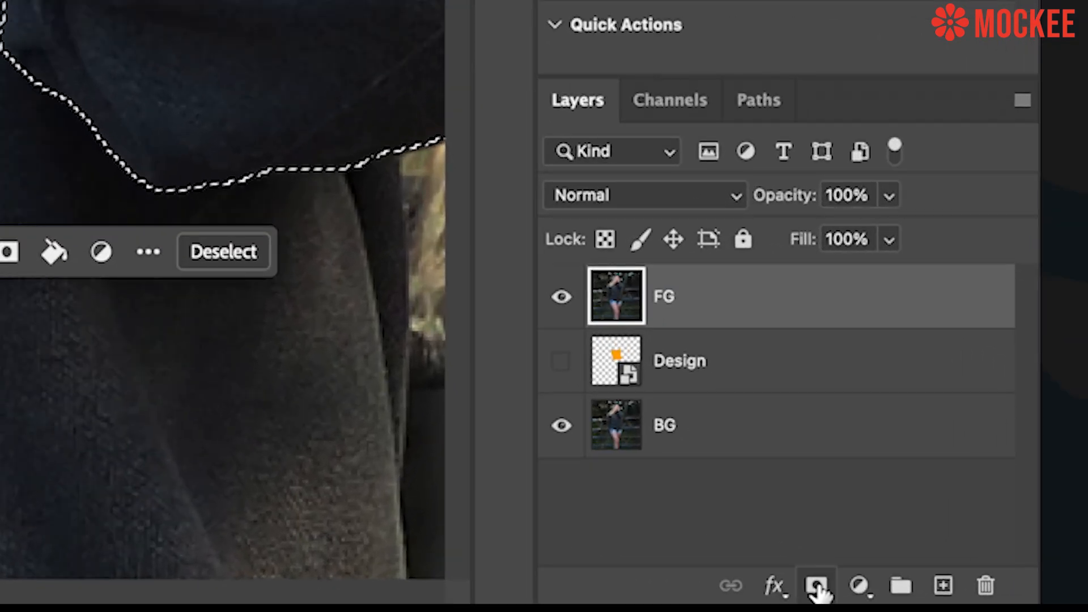
Mask the FG layer with the sleeve selection and make the Design layer visible.
left_click(816, 589)
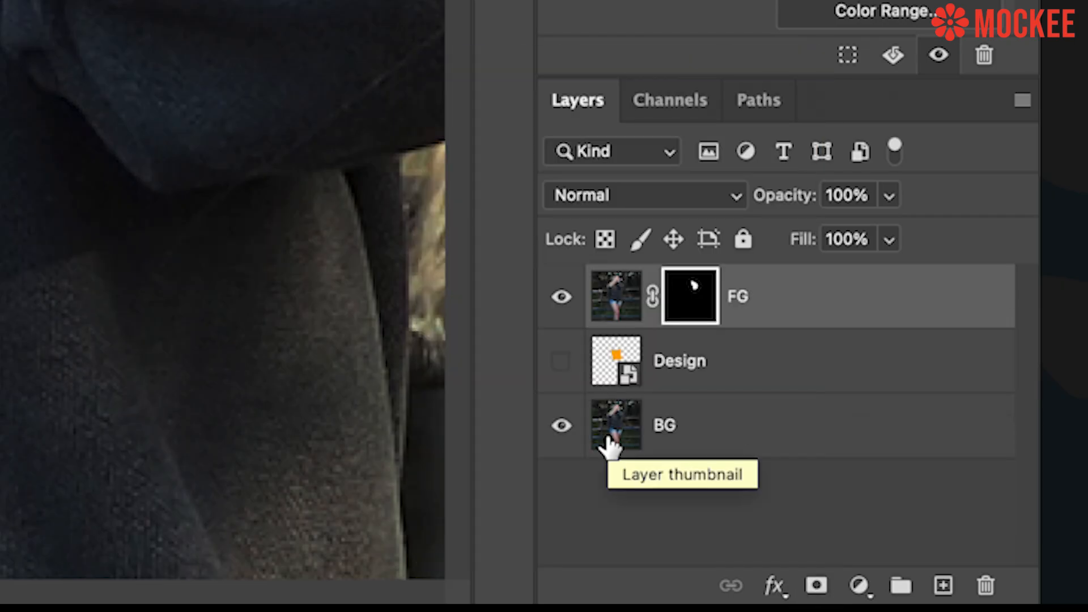
left_click(573, 384)
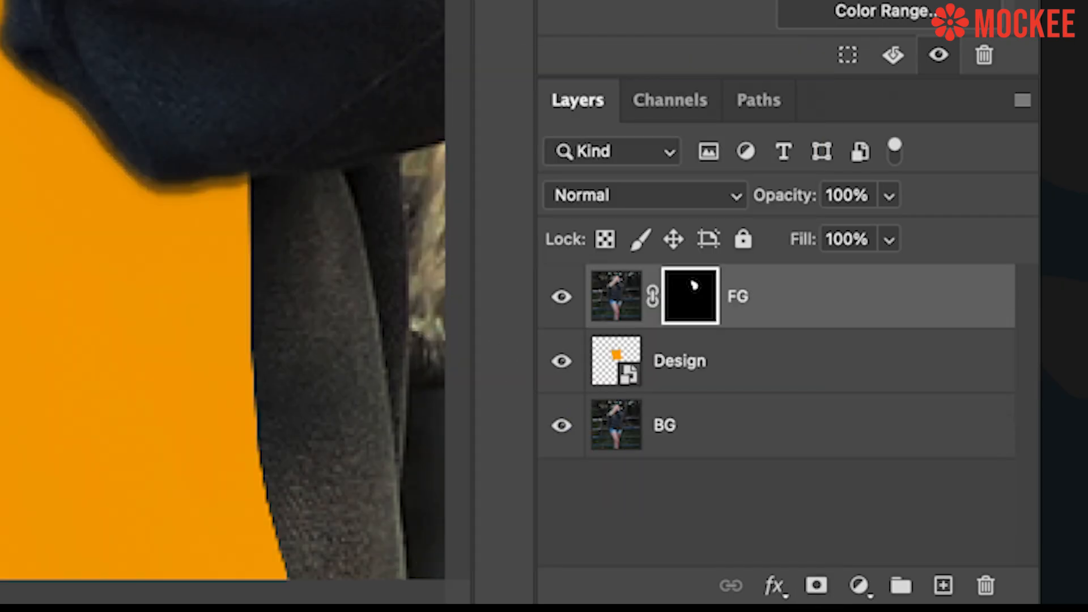
Unlink the FG layer's mask from its image.
scroll(223, 289, "right", 5)
left_click_drag(253, 75, 226, 75)
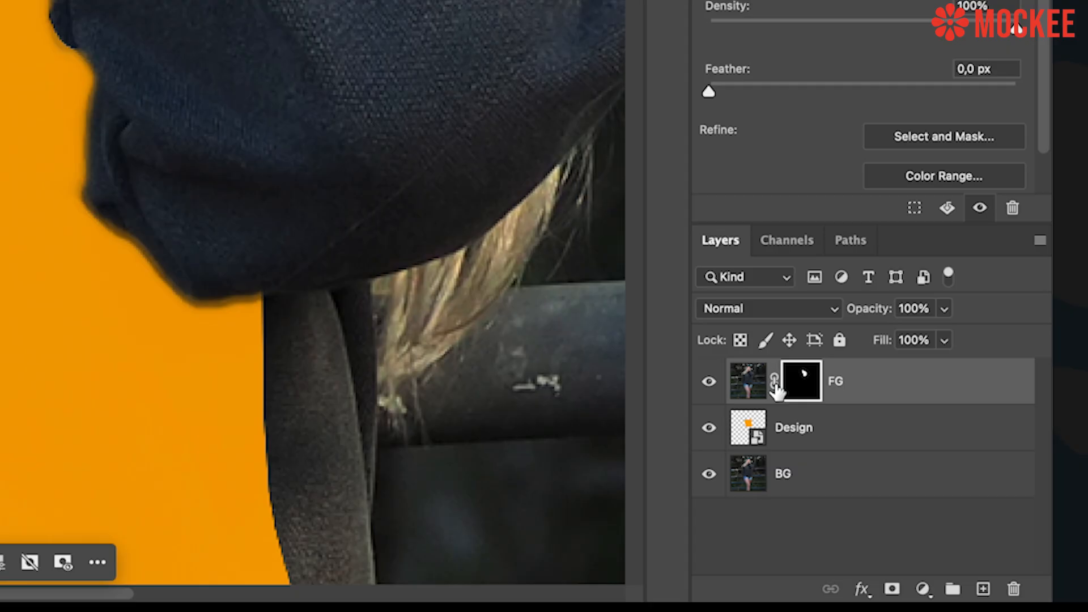
left_click(774, 380)
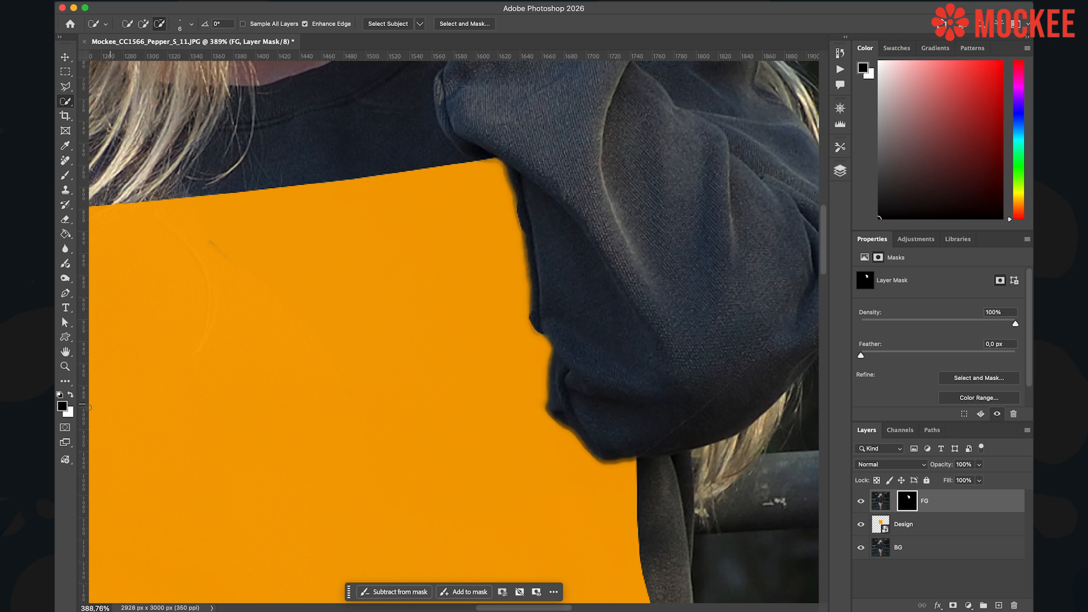
Lower the Design layer's opacity to about 41%.
left_click(906, 524)
left_click(979, 465)
left_click_drag(961, 479, 953, 480)
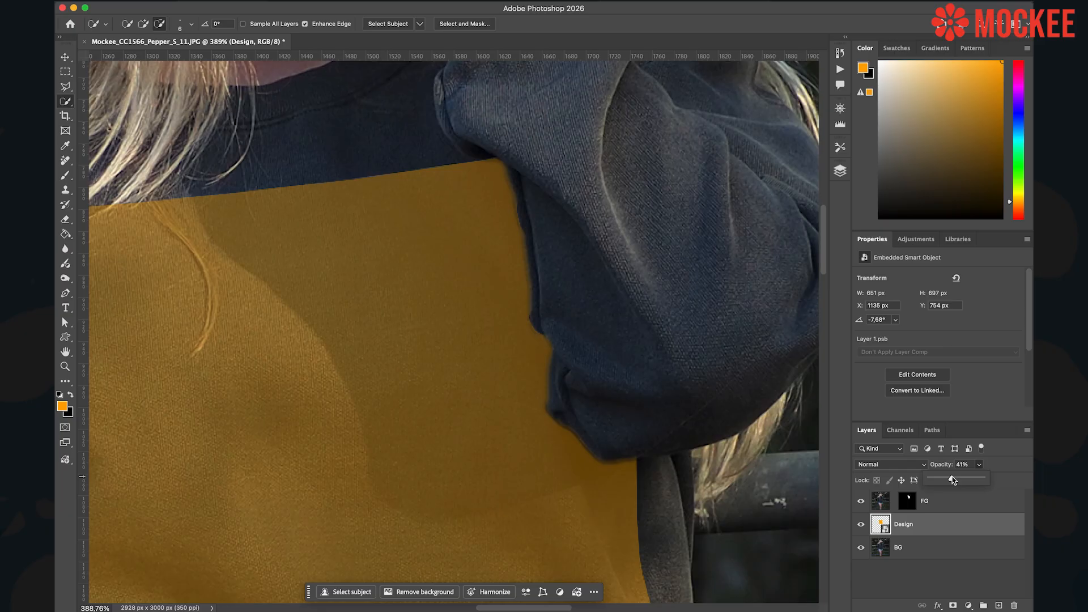
Refine the FG layer's mask along the raised sleeve's edge with the Brush tool.
left_click(906, 501)
key("d")
key("b")
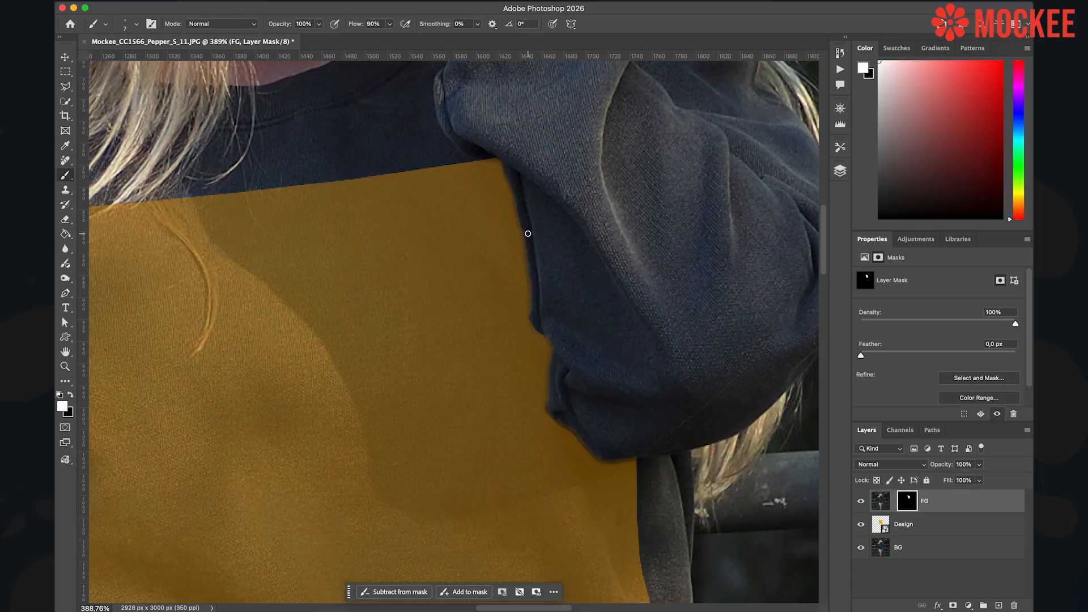
left_click_drag(528, 272, 531, 300)
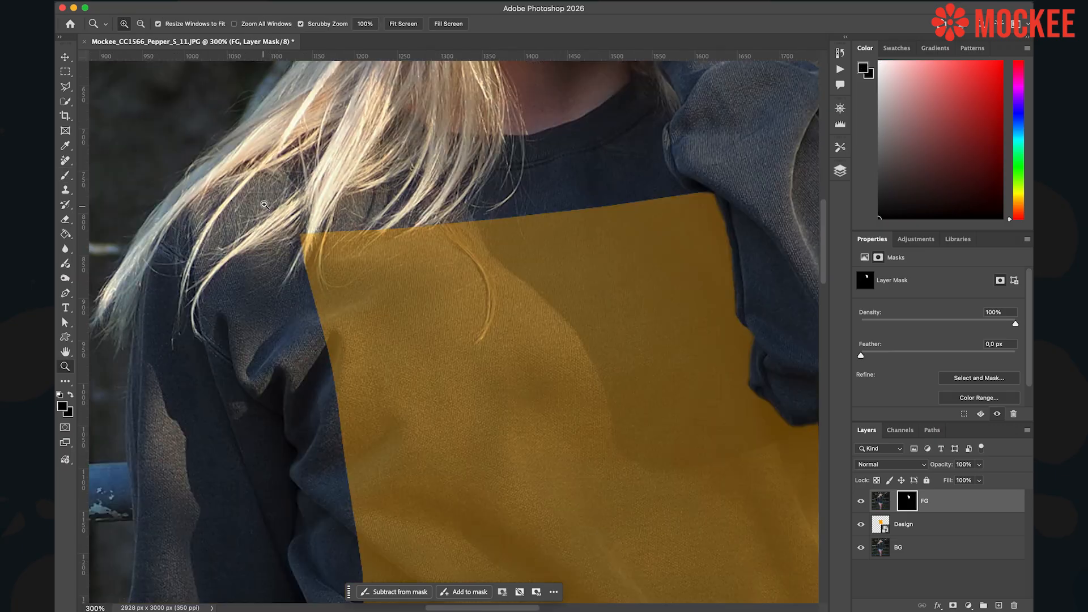
Duplicate the BG layer as FG2 and move the copy above the FG layer.
left_click(879, 547)
right_click(876, 545)
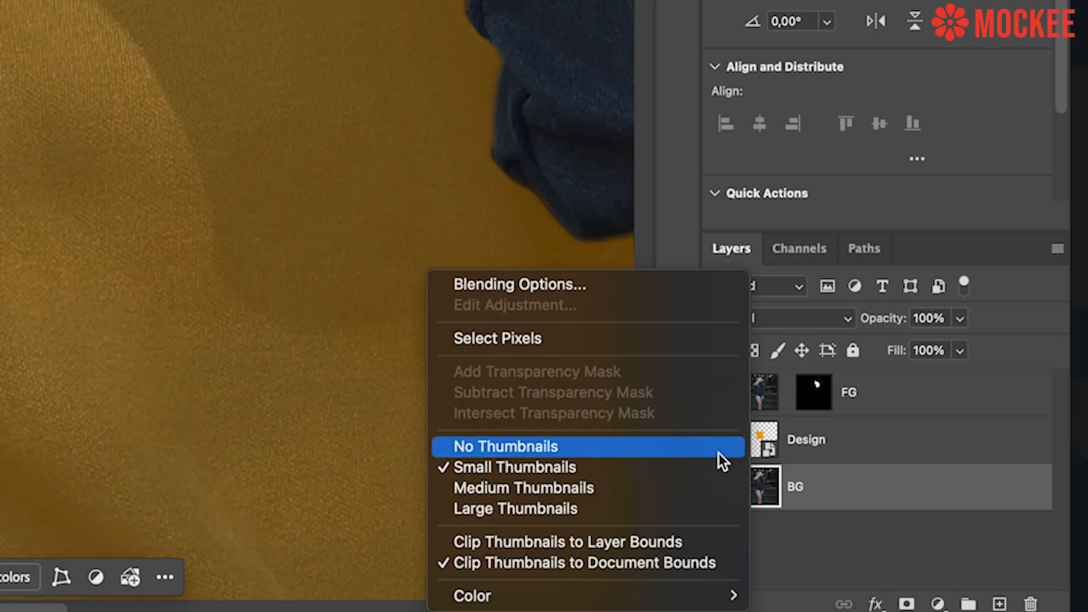
left_click(820, 486)
right_click(803, 488)
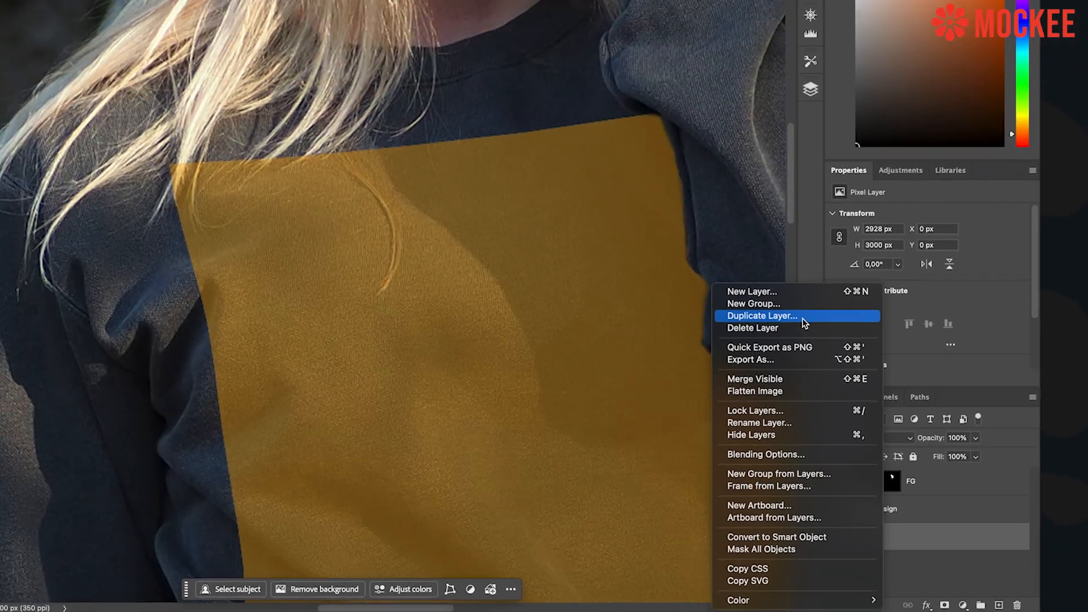
left_click(803, 318)
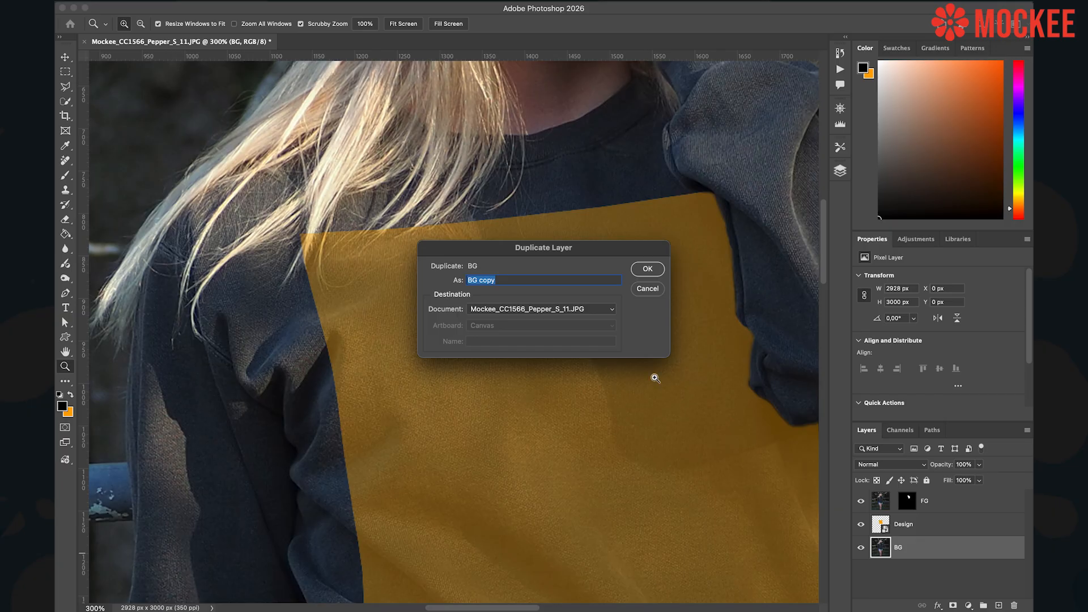
type("FG2")
key("Return")
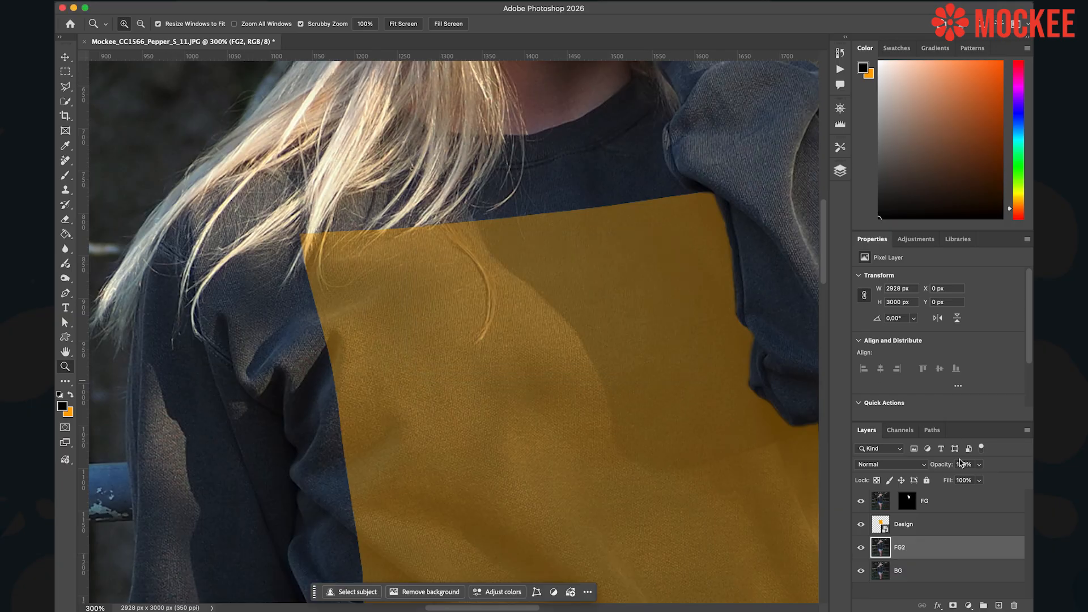
left_click_drag(881, 549, 881, 501)
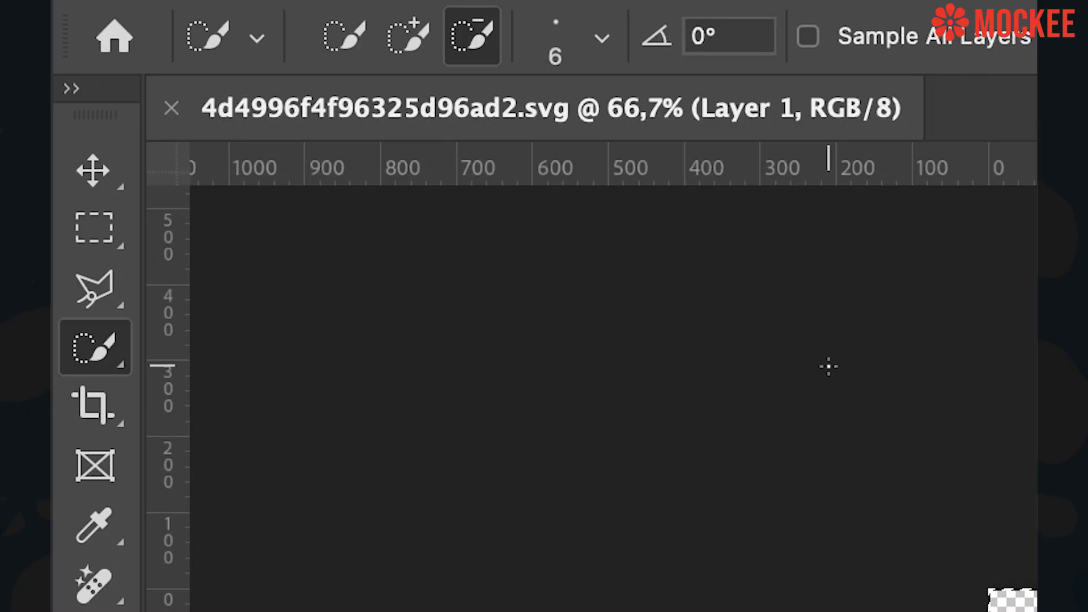
Select the model's hair on the FG2 layer with the Object Selection tool.
right_click(109, 358)
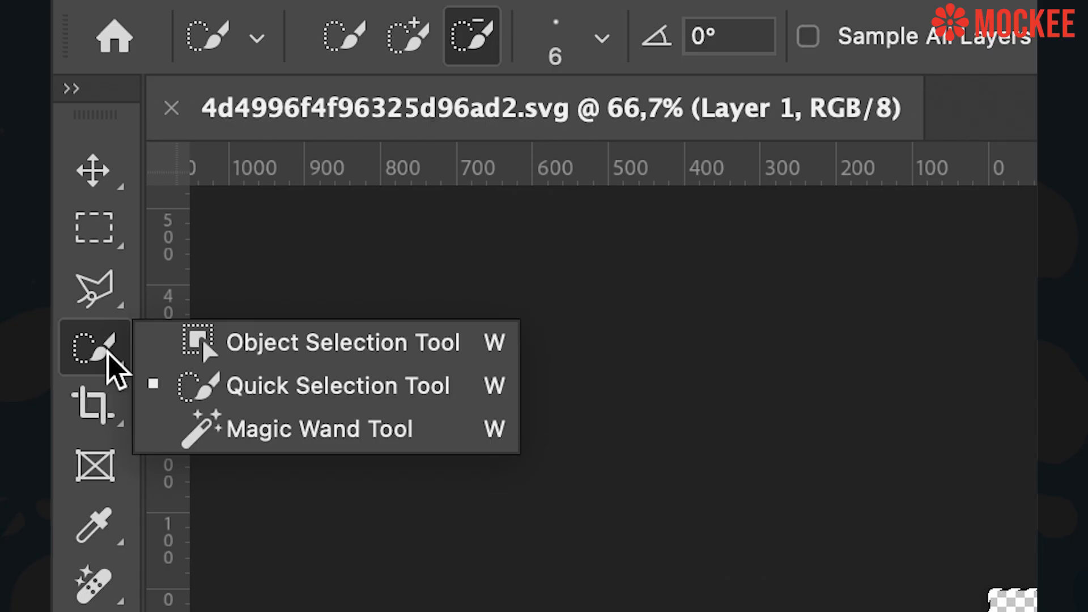
left_click(357, 345)
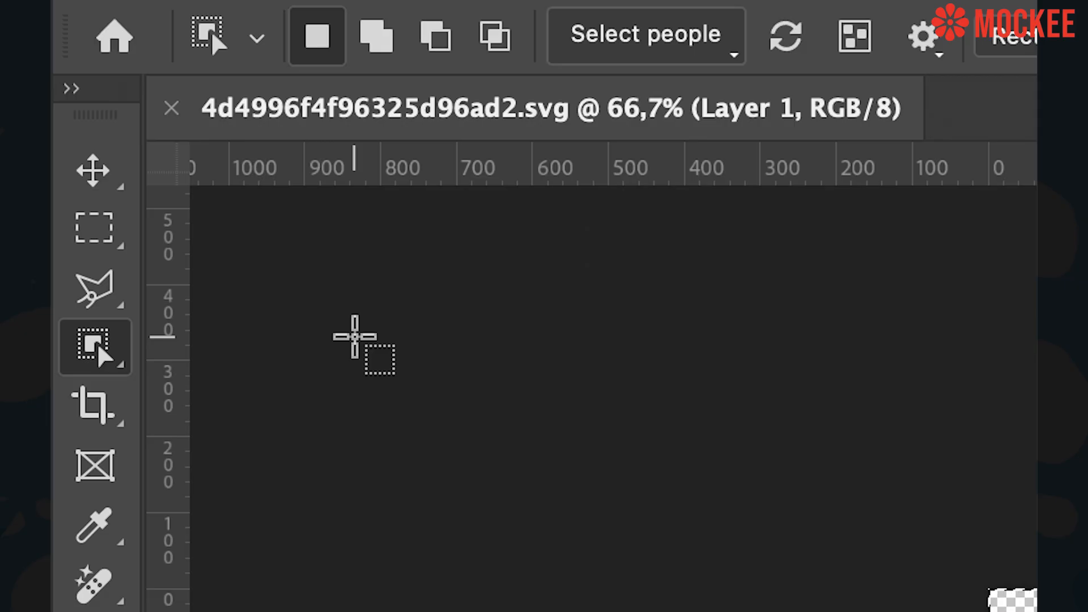
key("shift")
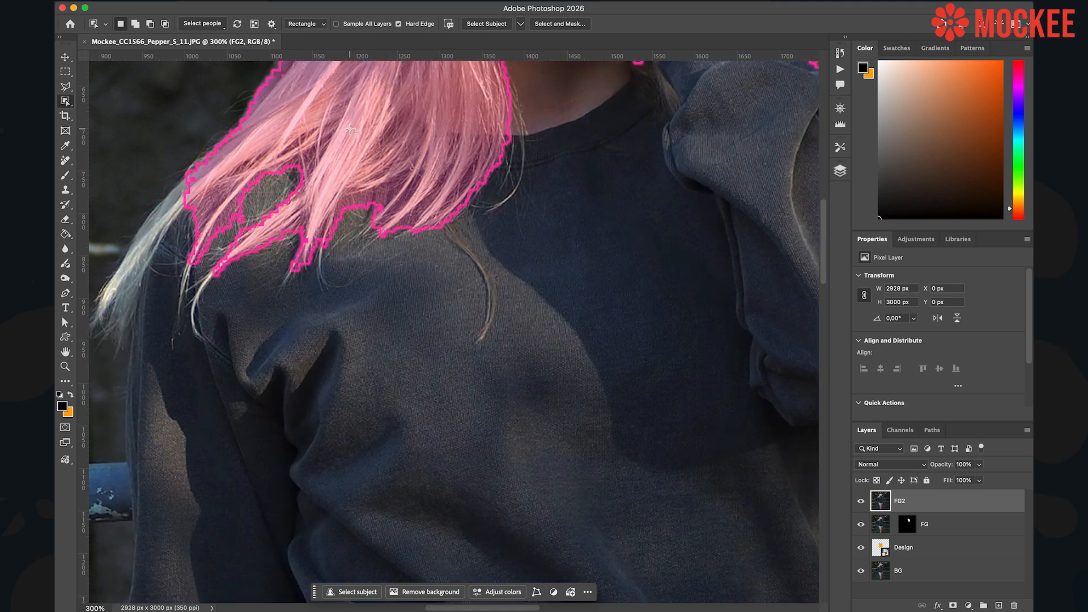
left_click(353, 130)
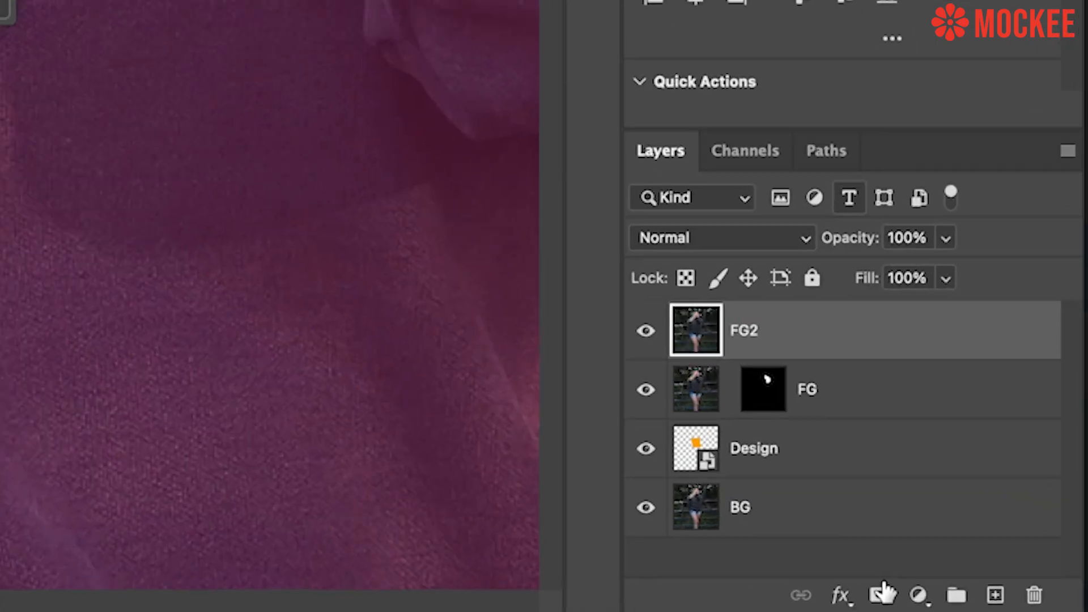
Add a layer mask to the FG2 layer from the hair selection.
left_click(916, 600)
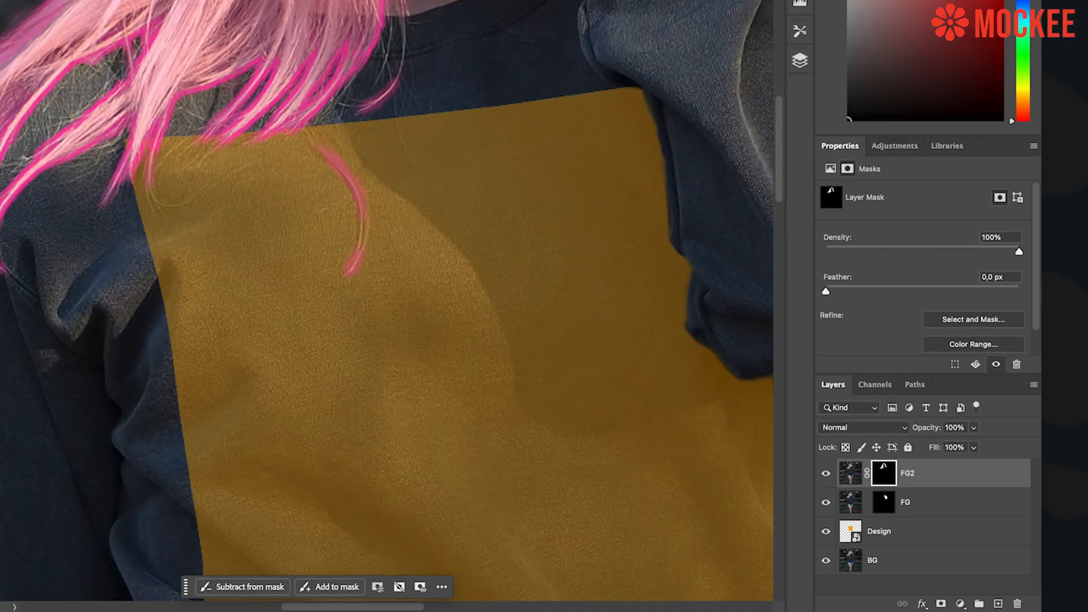
left_click(65, 57)
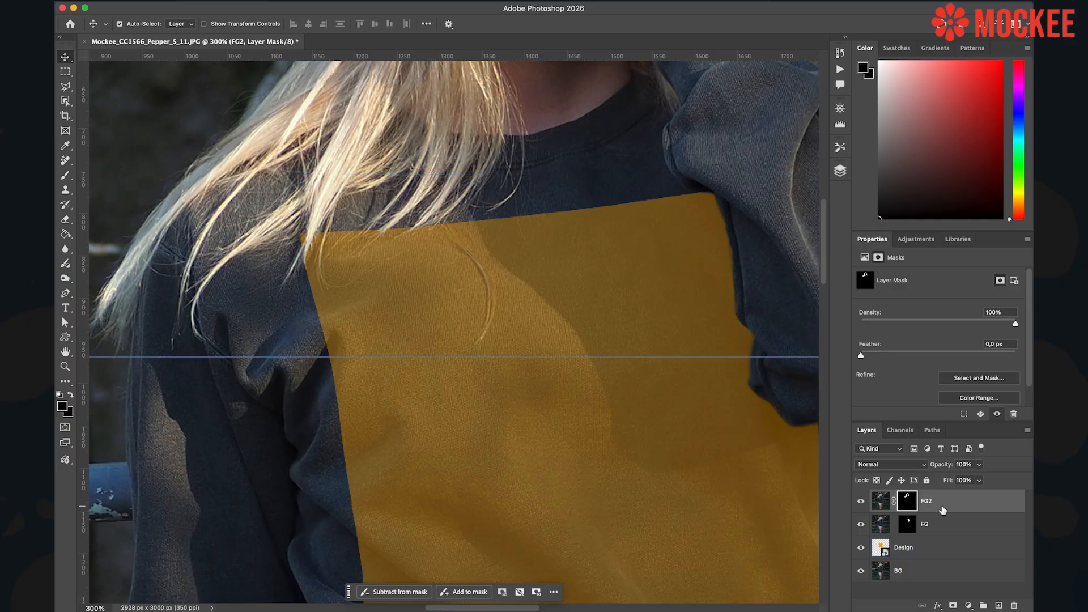
left_click(906, 547)
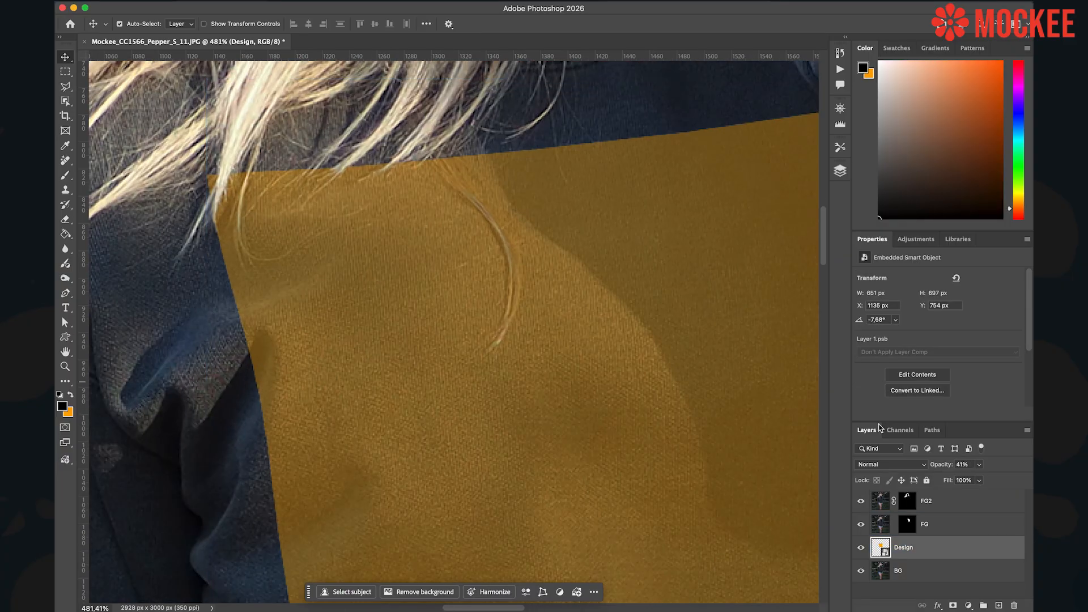
left_click_drag(979, 465, 979, 487)
Reveal the loose curved hair strand over the design by painting white on FG2's mask with the Brush tool.
left_click(906, 500)
type("nffffff")
key("Return")
key("b")
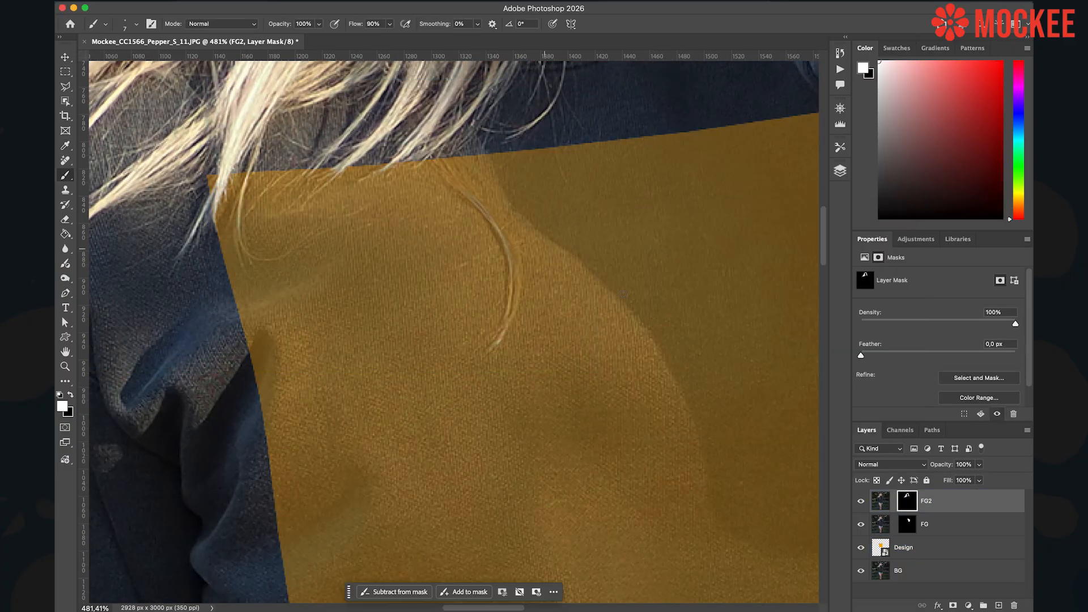
mouse_move(495, 227)
left_mouse_down()
mouse_move(435, 160)
mouse_move(454, 190)
left_mouse_up()
key("bracketleft")
key("bracketleft")
mouse_move(494, 229)
left_mouse_down()
mouse_move(505, 320)
mouse_move(505, 250)
left_mouse_up()
Clean up FG2's mask around the loose hair strand with a larger black brush.
key("x")
key("bracketright")
key("bracketright")
key("bracketright")
key("bracketright")
key("bracketright")
key("bracketright")
key("bracketright")
key("bracketright")
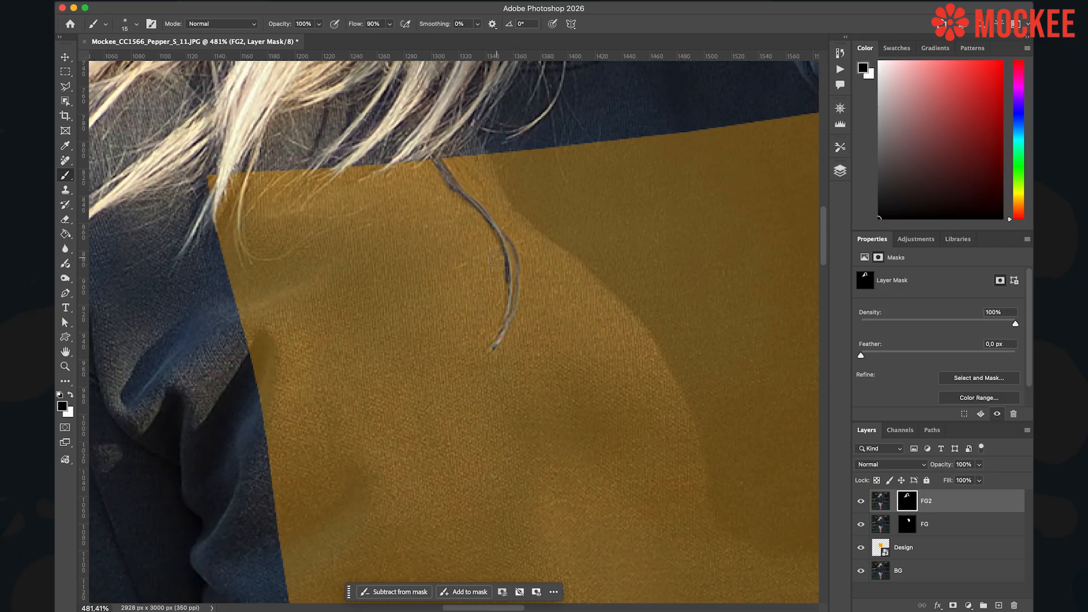
left_click_drag(458, 202, 437, 164)
key("bracketleft")
key("bracketleft")
key("x")
Return the Design layer to full opacity and lighten the FG2 layer's image with a Levels adjustment.
left_click(929, 547)
left_click_drag(978, 465, 1013, 480)
key("o")
left_click(880, 502)
key("super+l")
left_click_drag(767, 209, 745, 211)
left_click(863, 216)
left_click(863, 215)
left_click_drag(696, 257, 769, 257)
left_click(864, 216)
left_click(863, 216)
key("Return")
Apply the layer masks of FG2 and FG permanently to their layers.
key("e")
right_click(907, 497)
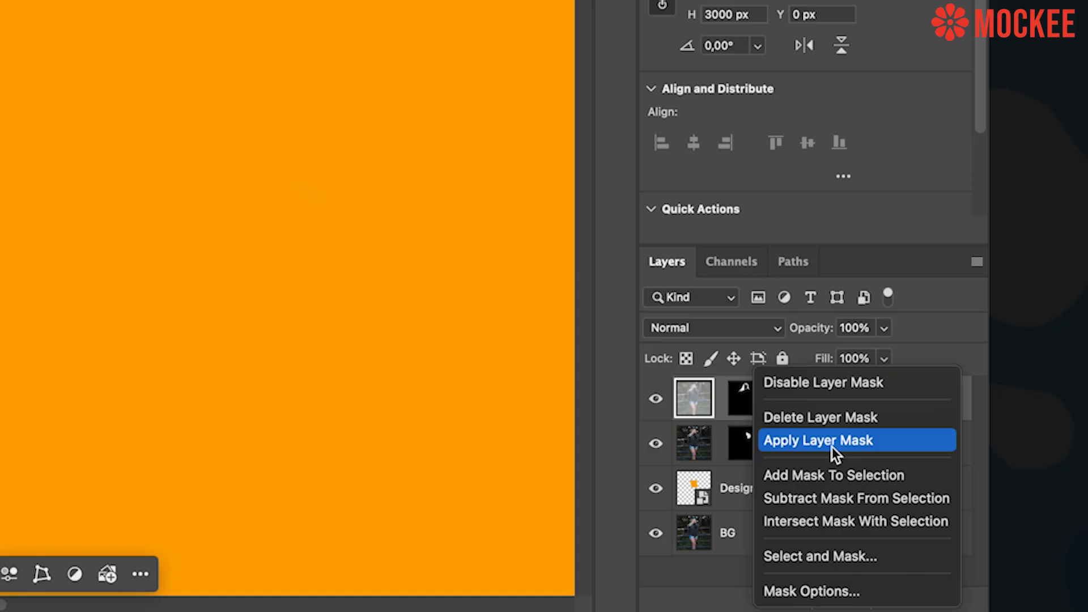
left_click(833, 452)
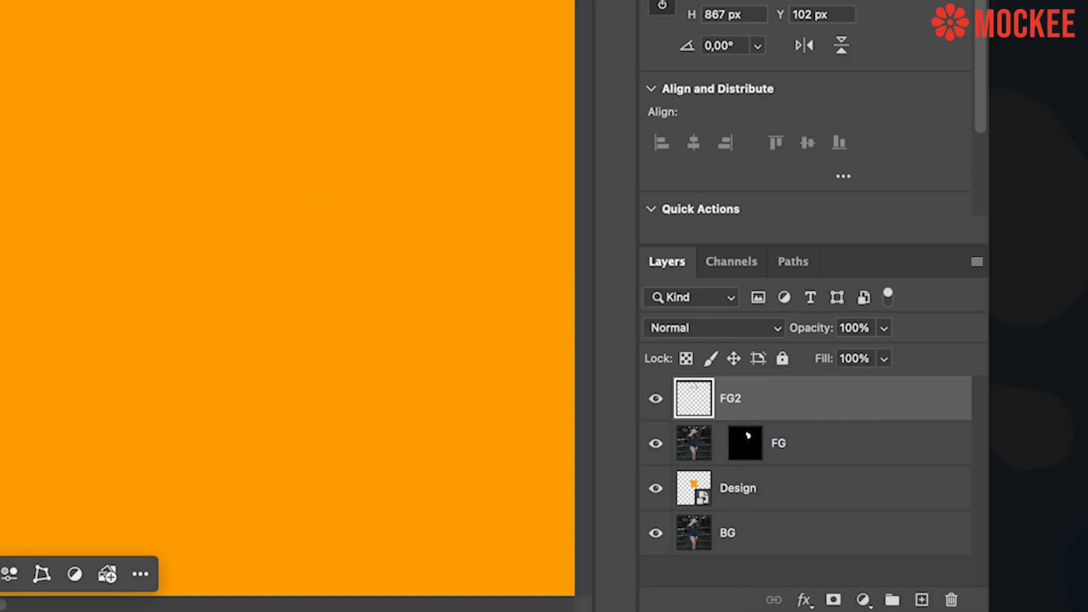
left_click(753, 451)
right_click(757, 450)
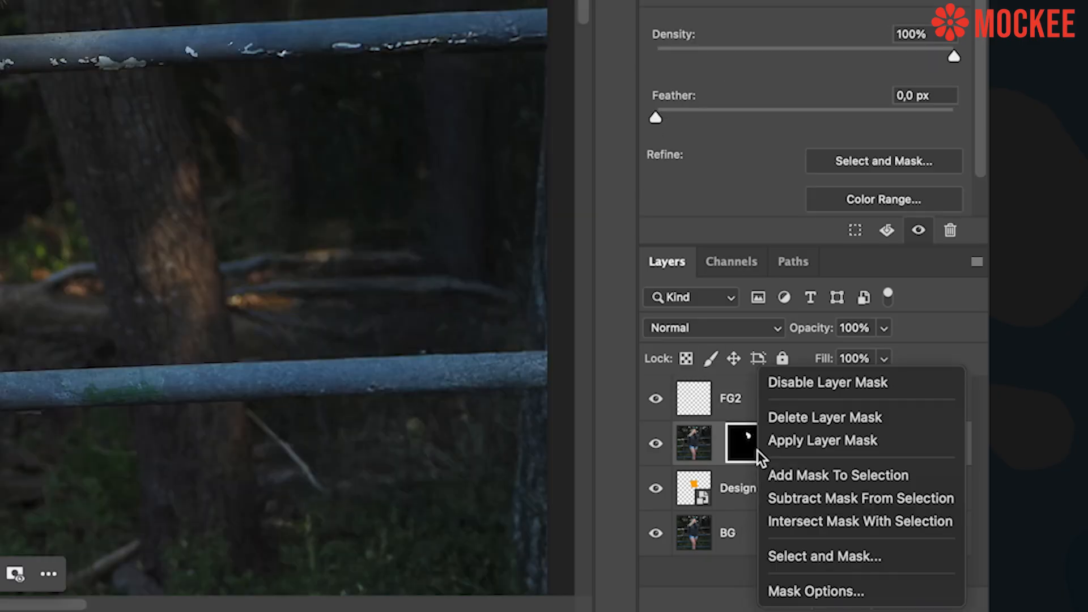
left_click(805, 440)
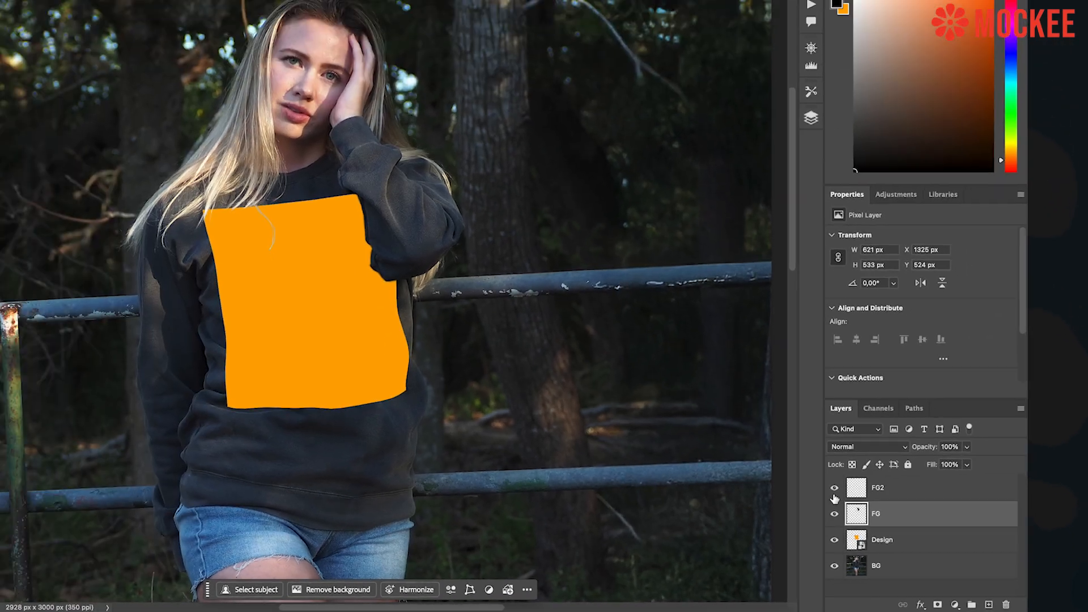
Hide the Design and BG layers and inspect the FG and FG2 cutouts in isolation.
left_click_drag(833, 493, 835, 566)
left_click(834, 515)
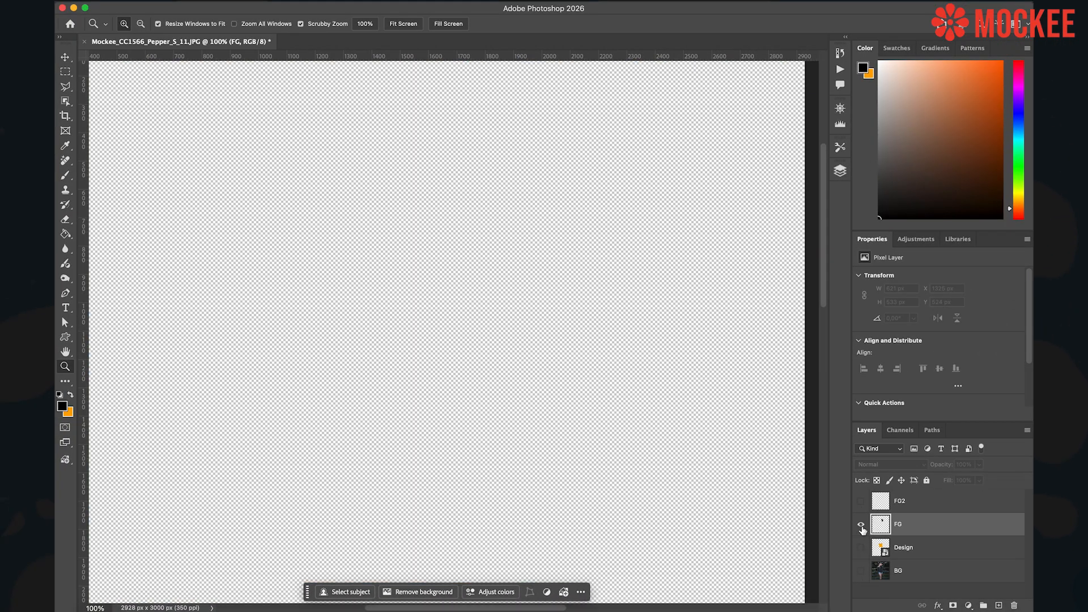
left_click(861, 524)
left_click(861, 502)
scroll(329, 262, "up", 5)
left_click_drag(272, 201, 504, 309)
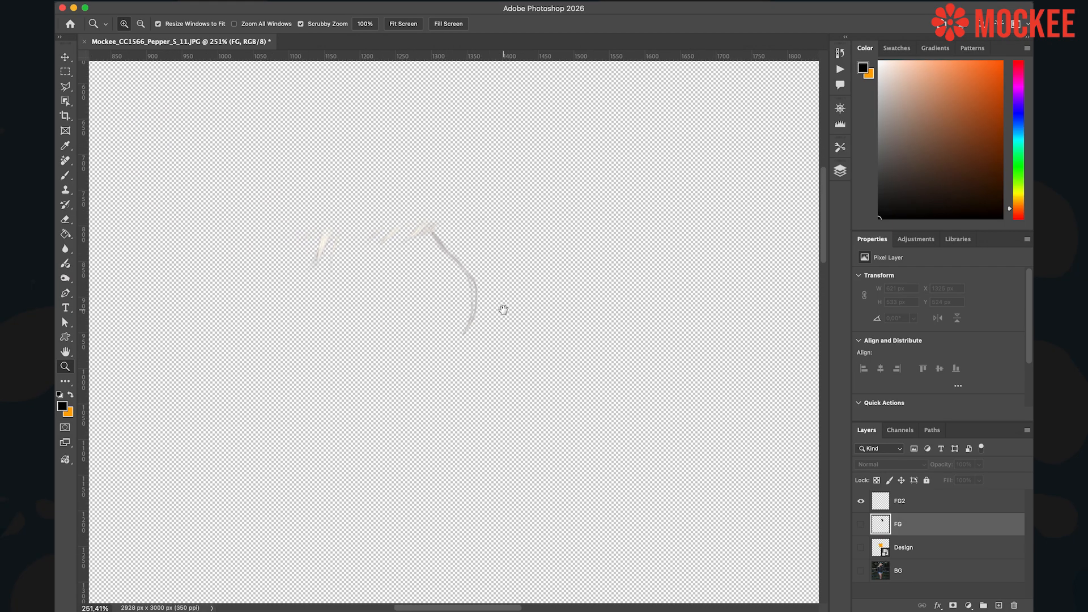
left_click(860, 524)
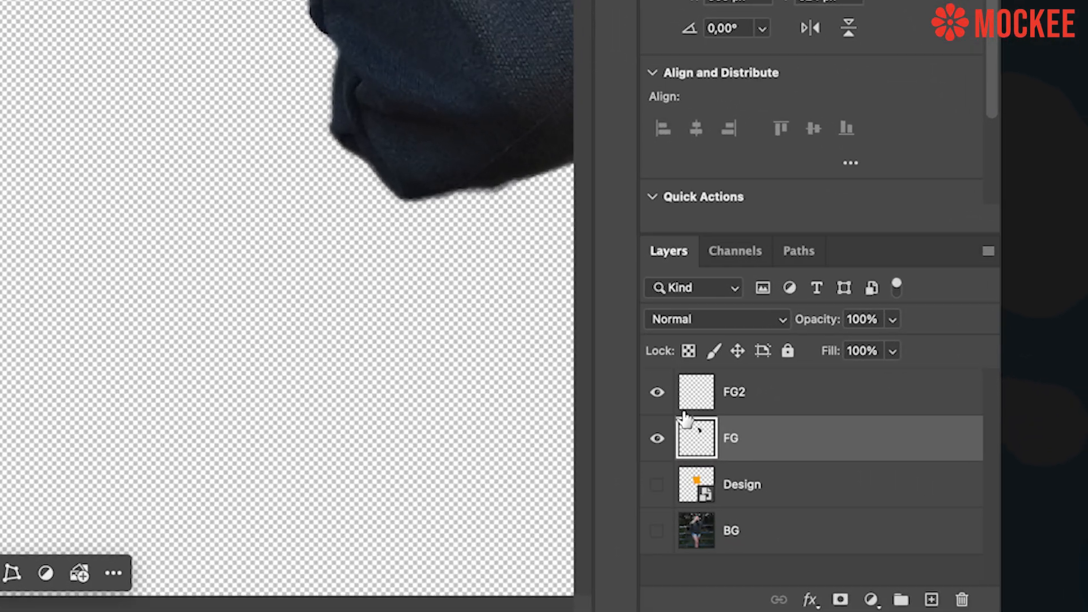
Merge the FG2 and FG layers into one layer and rename it FG.
left_click(698, 401, "shift")
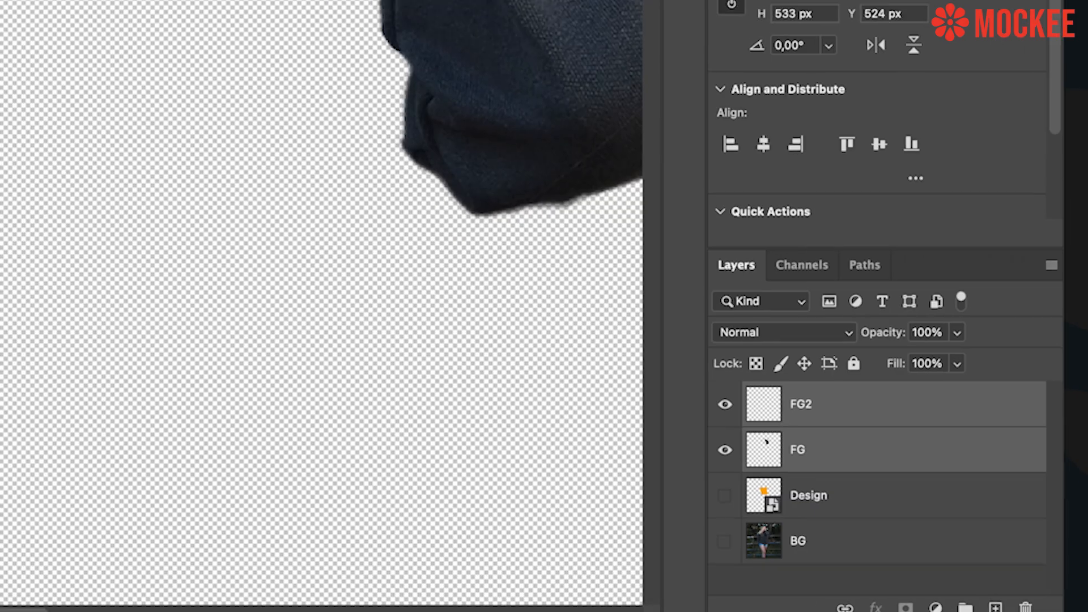
left_click(391, 1)
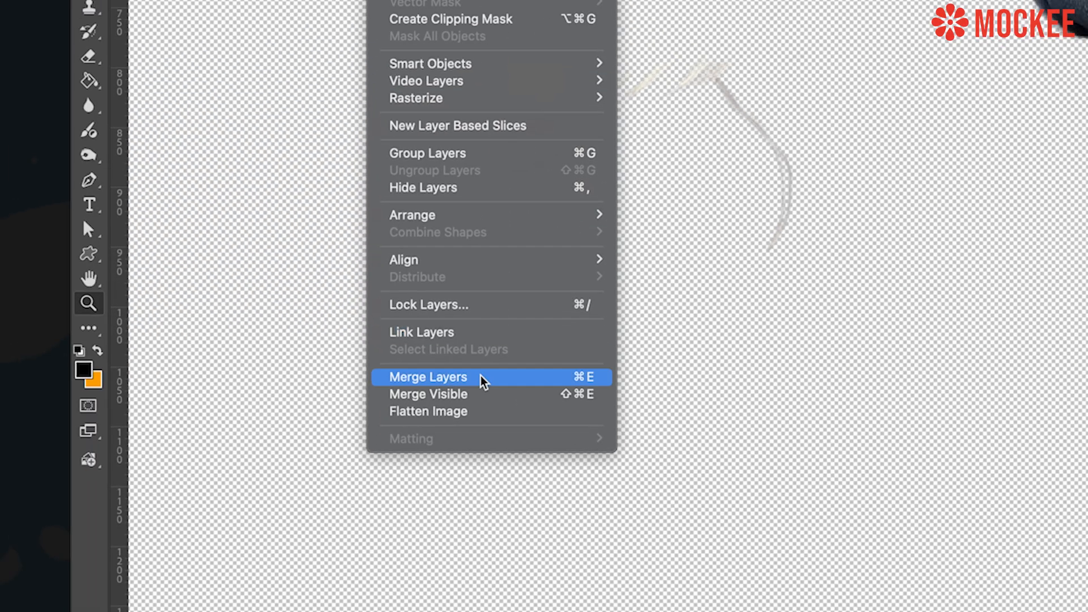
left_click(490, 378)
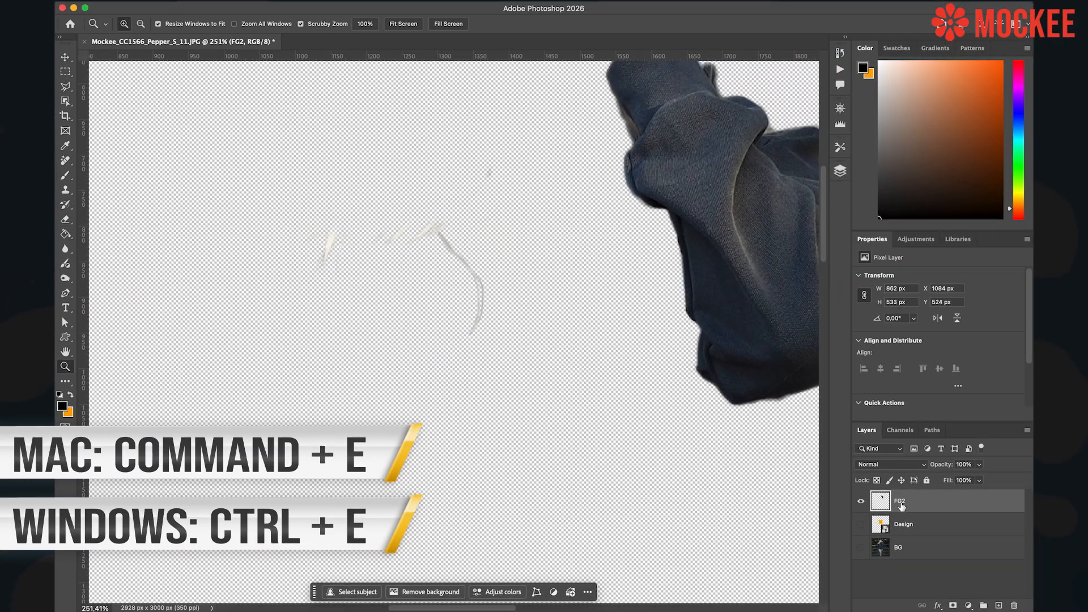
double_click(899, 501)
type("FG")
key("Return")
Check the merged FG cutout on its own, and make the Design and BG layers visible again.
left_click(860, 501)
left_click(860, 501)
left_click(860, 501)
left_click(861, 501)
left_click(438, 336, "alt")
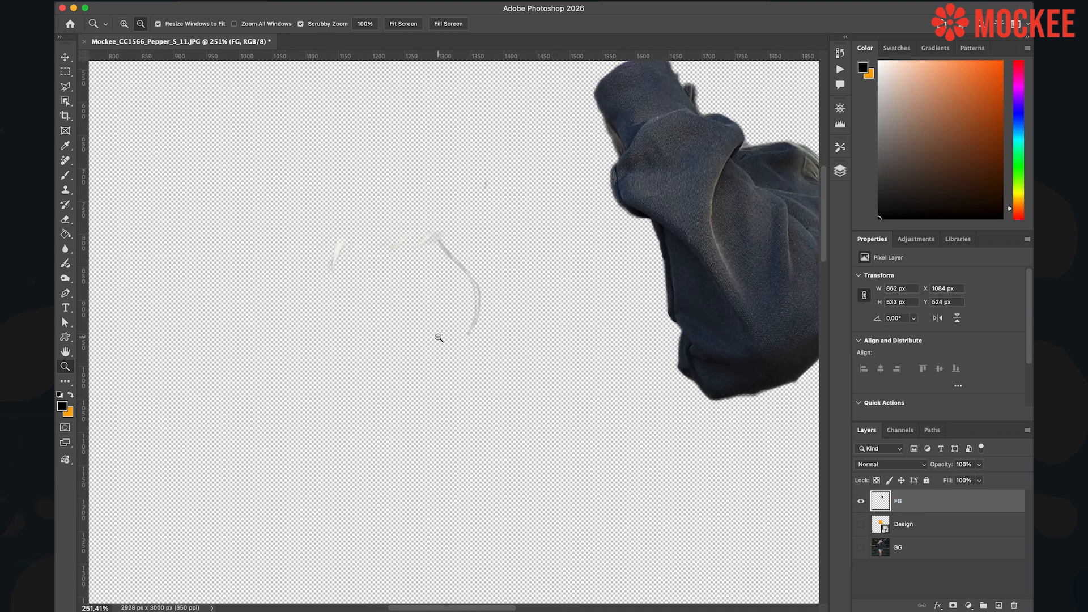
left_click(438, 336, "alt")
left_click(439, 336, "alt")
left_click_drag(487, 339, 458, 237)
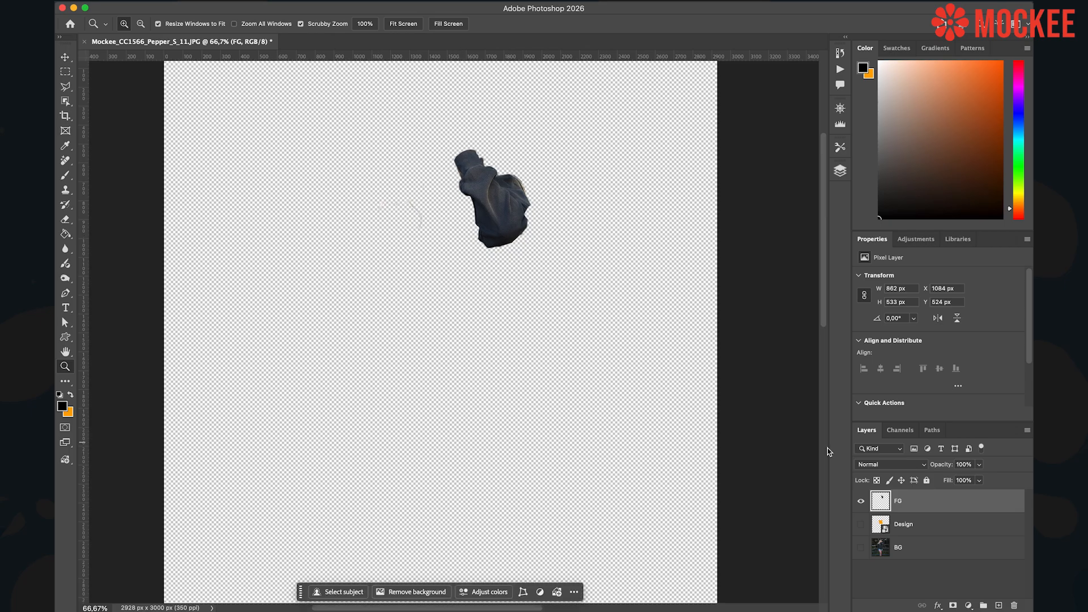
left_click(419, 242)
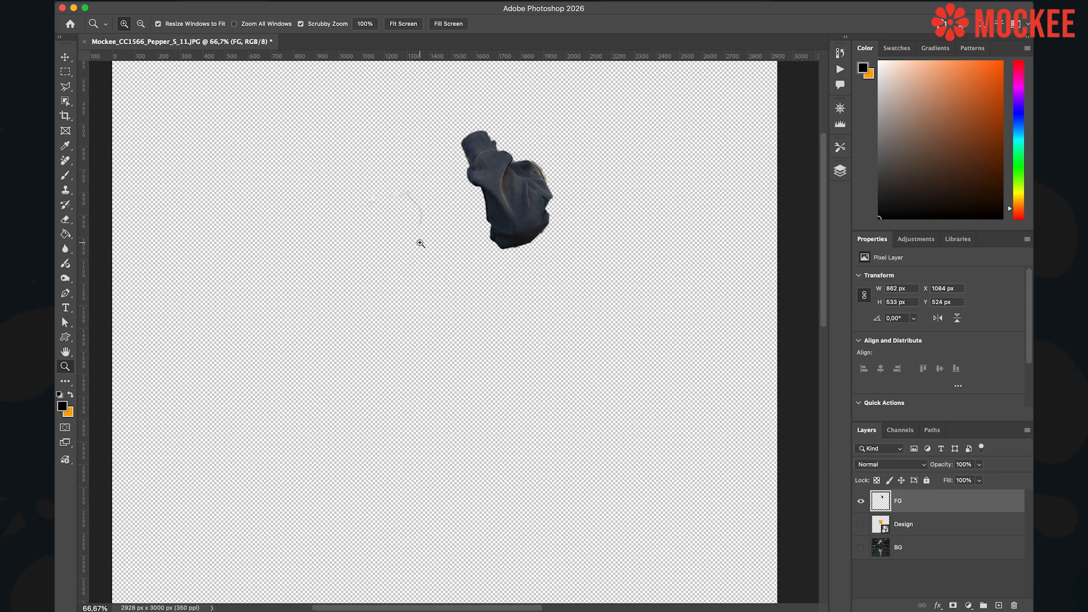
left_click(861, 524)
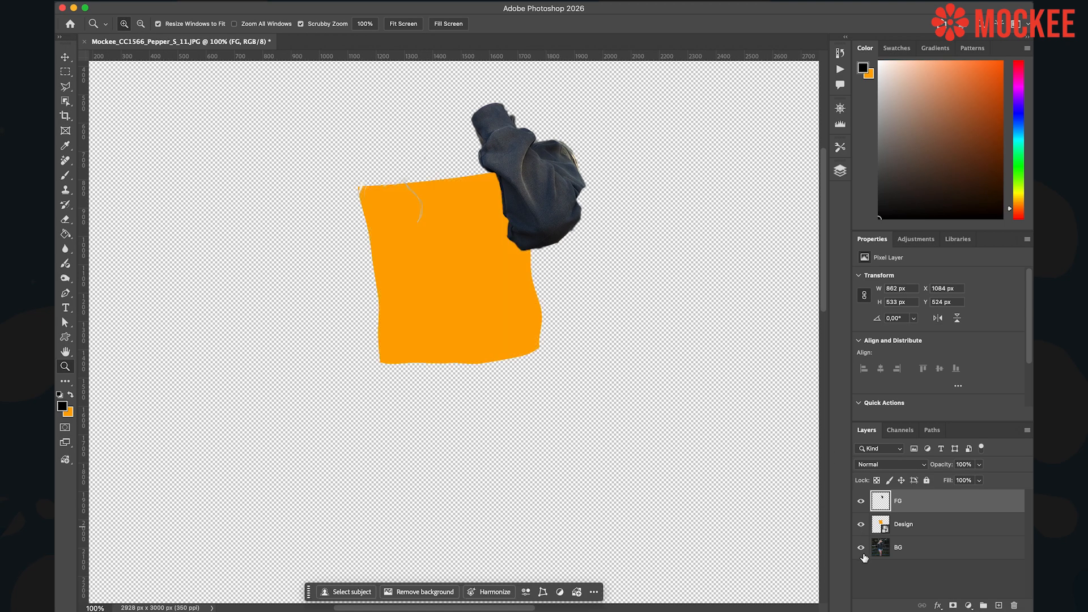
left_click(860, 548)
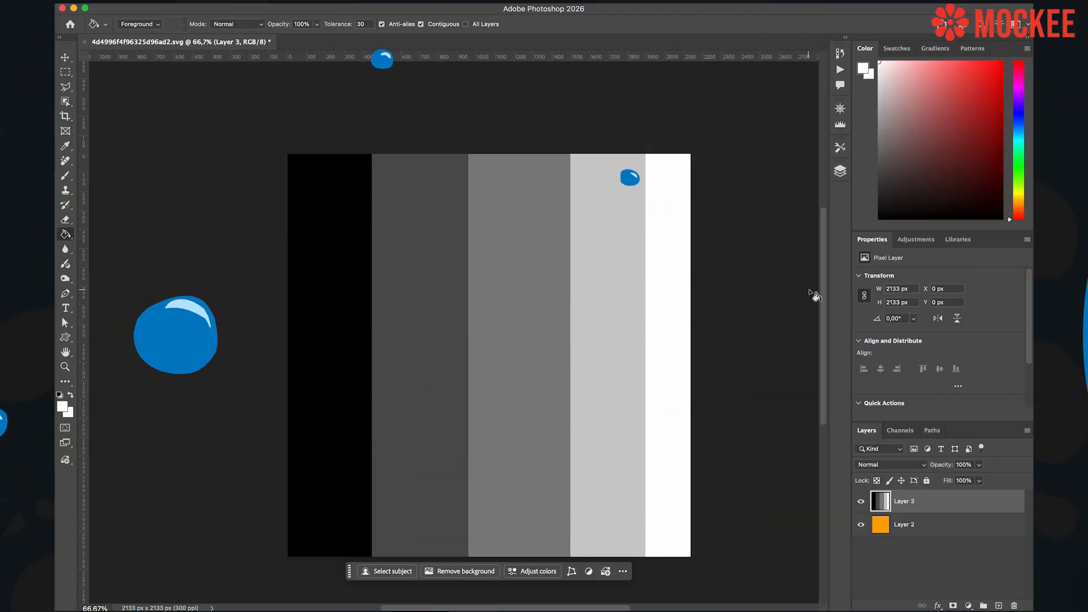
Set the grayscale stripes layer's blend mode to Multiply over the orange layer and compare it with the layer hidden.
left_click(860, 501)
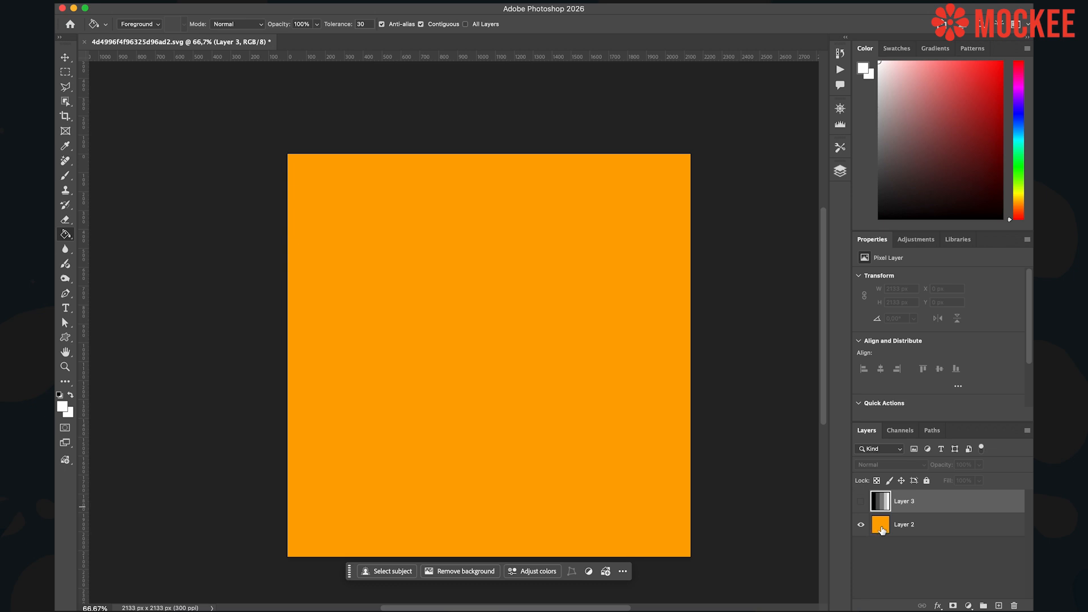
left_click(861, 501)
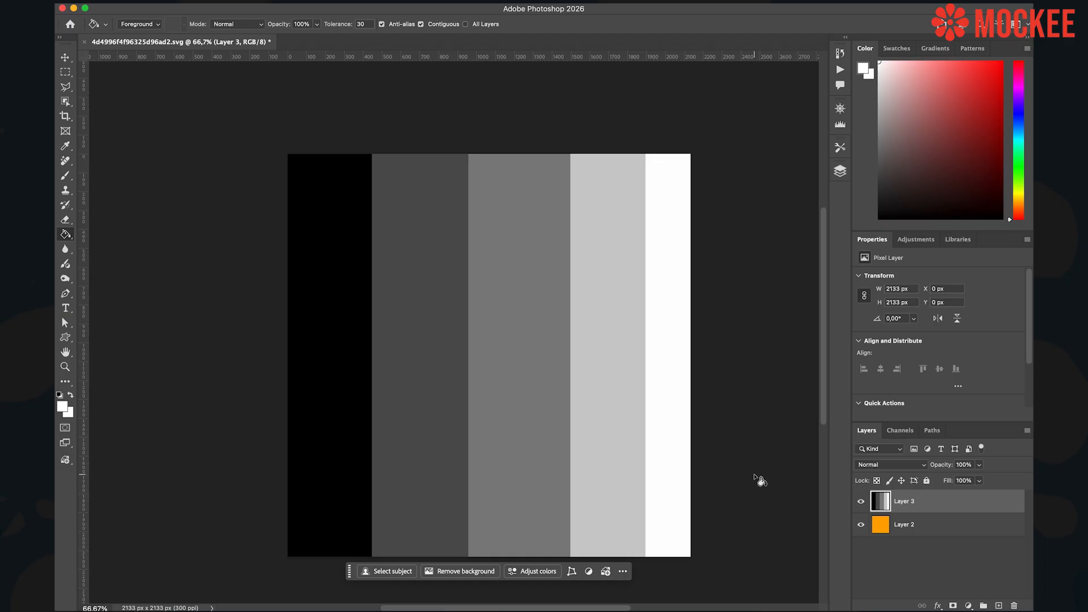
left_click(874, 468)
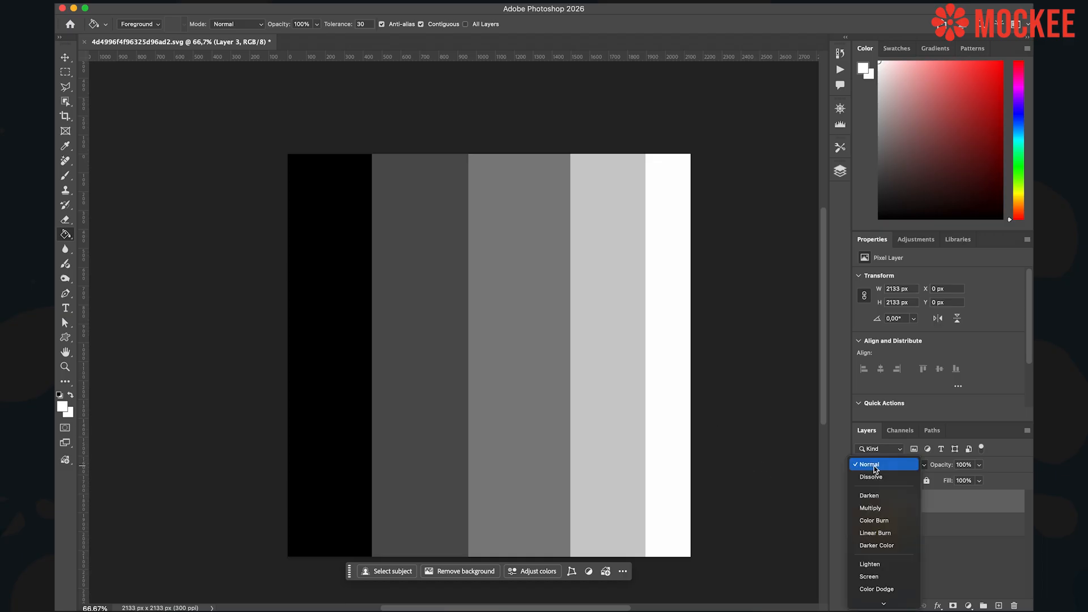
left_click(872, 509)
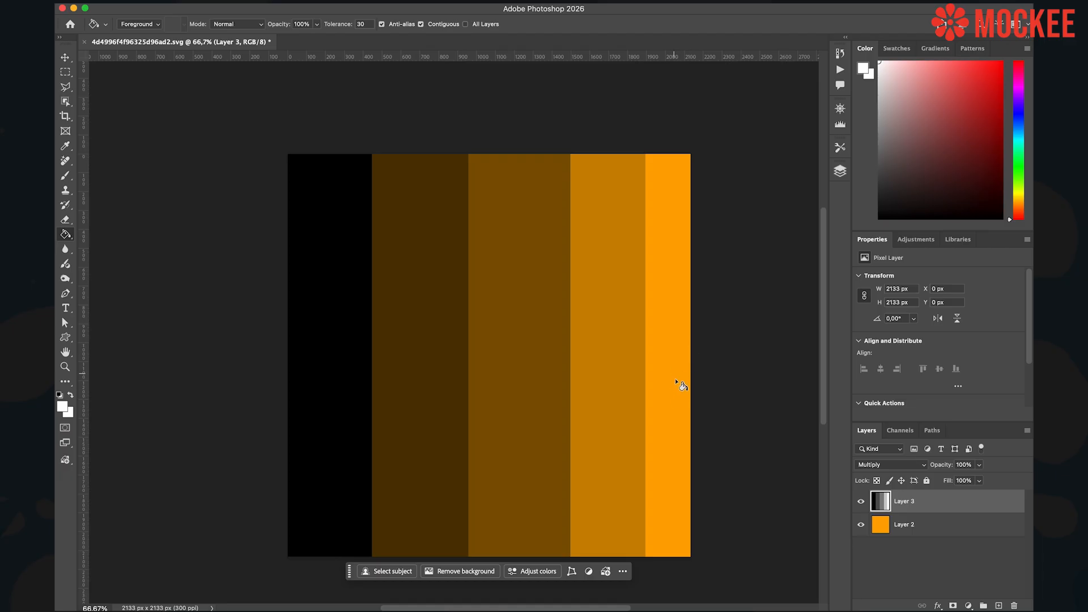
left_click(860, 501)
left_click(860, 500)
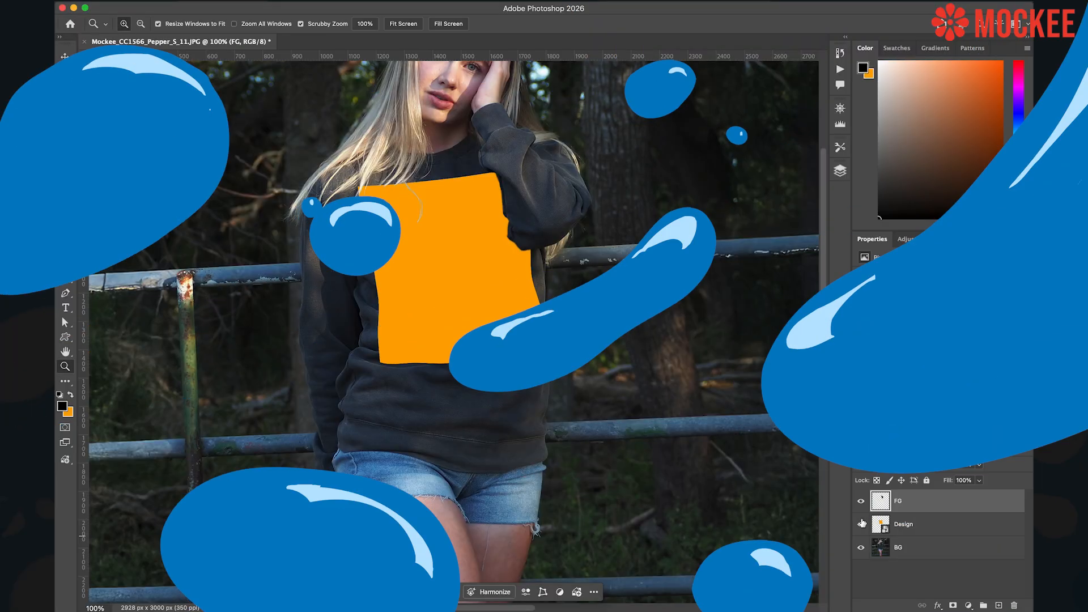
Hide the Design and FG layers and examine the sweatshirt's folds and shadows on the BG layer.
left_click_drag(861, 524, 861, 502)
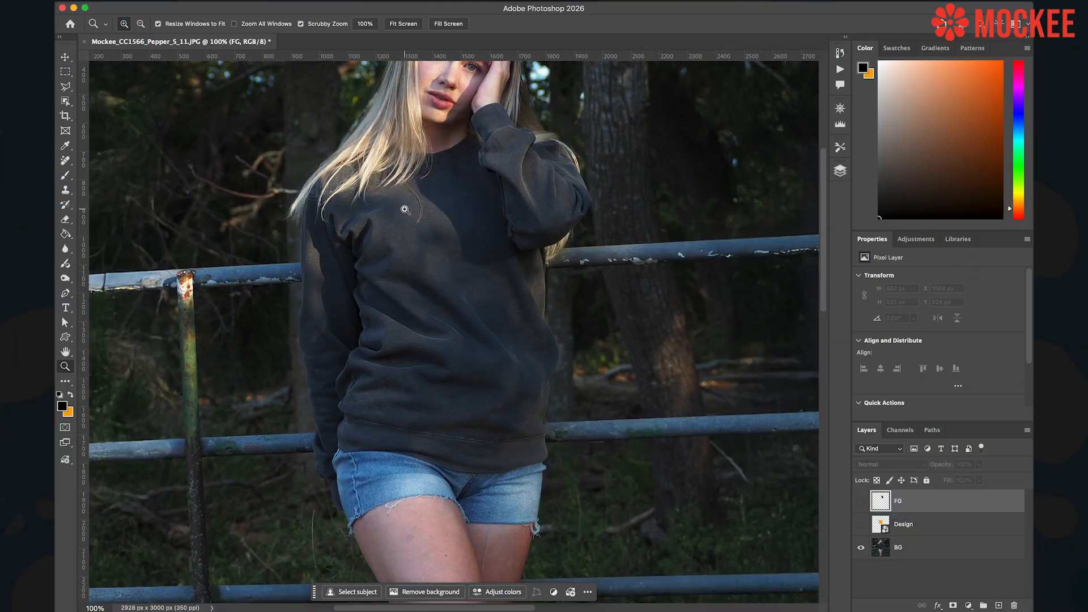
left_click(419, 230)
left_click(418, 230)
left_click(419, 230)
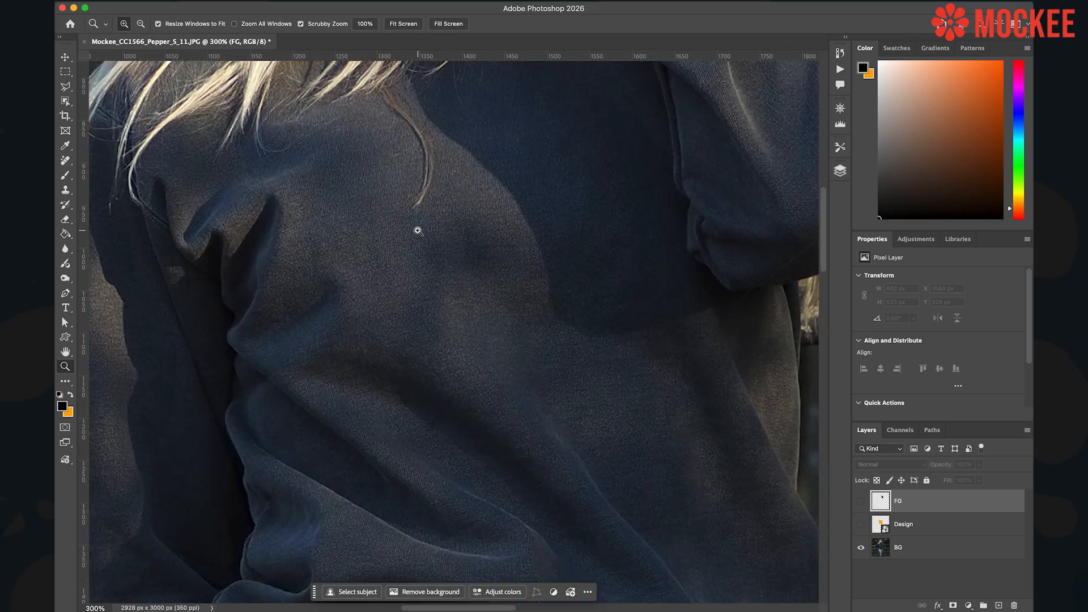
left_click(528, 269, "alt")
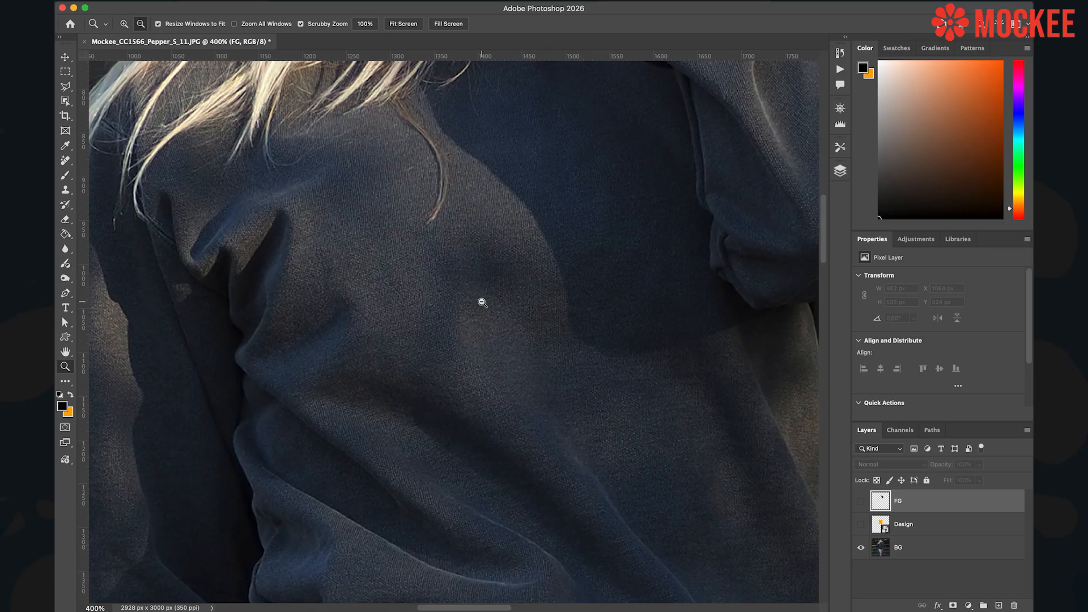
left_click_drag(492, 318, 392, 231)
right_click(390, 230)
left_click(446, 225)
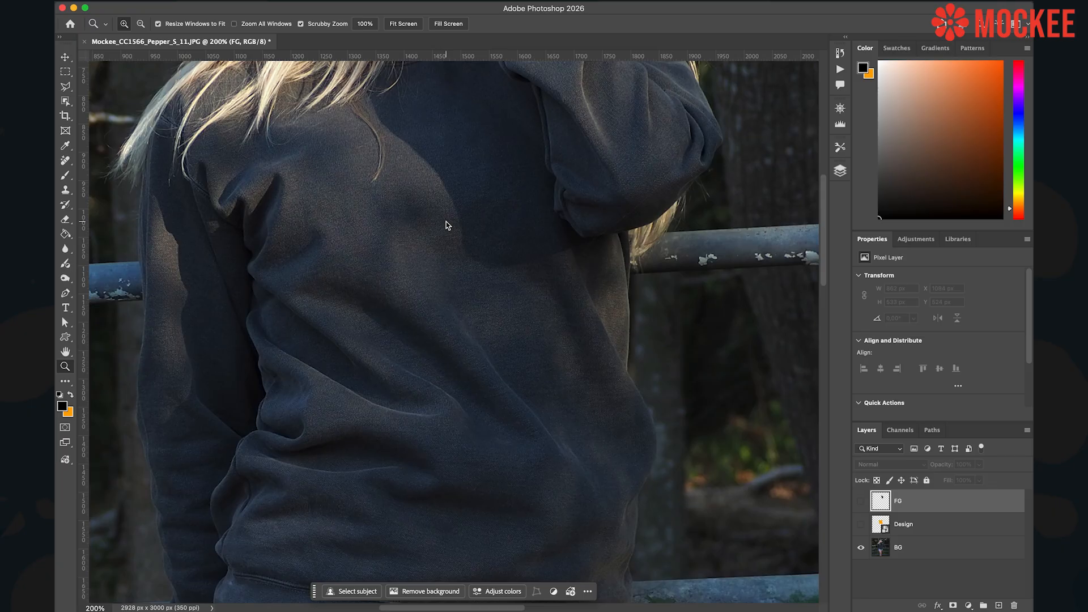
left_click(418, 233, "alt")
left_click_drag(422, 250, 457, 288)
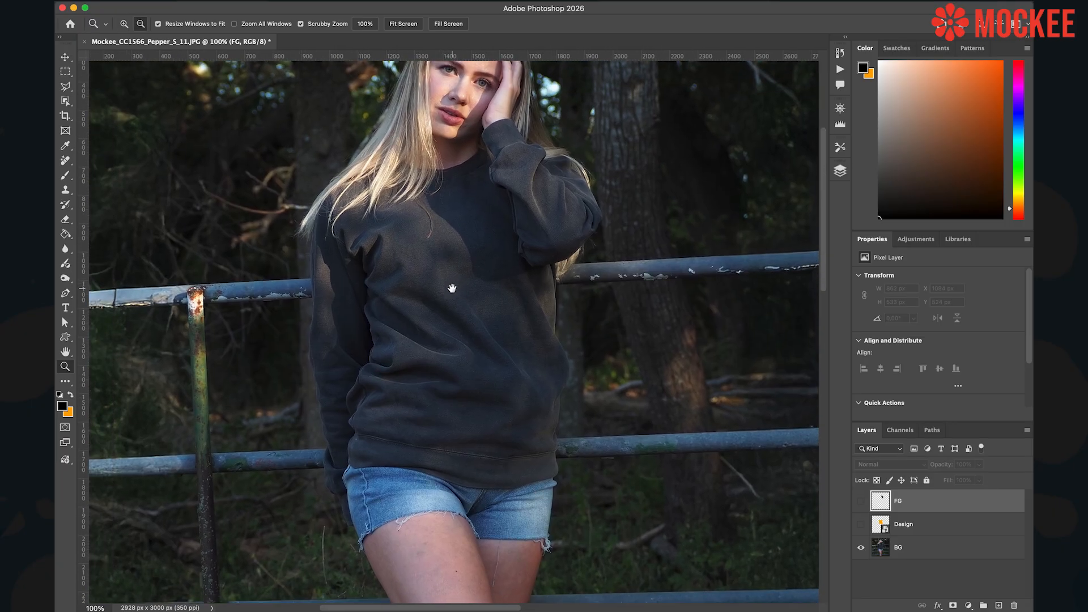
Select the entire BG layer image and set up a Generative Fill using the FLUX Kontext Pro partner model.
left_click(884, 551)
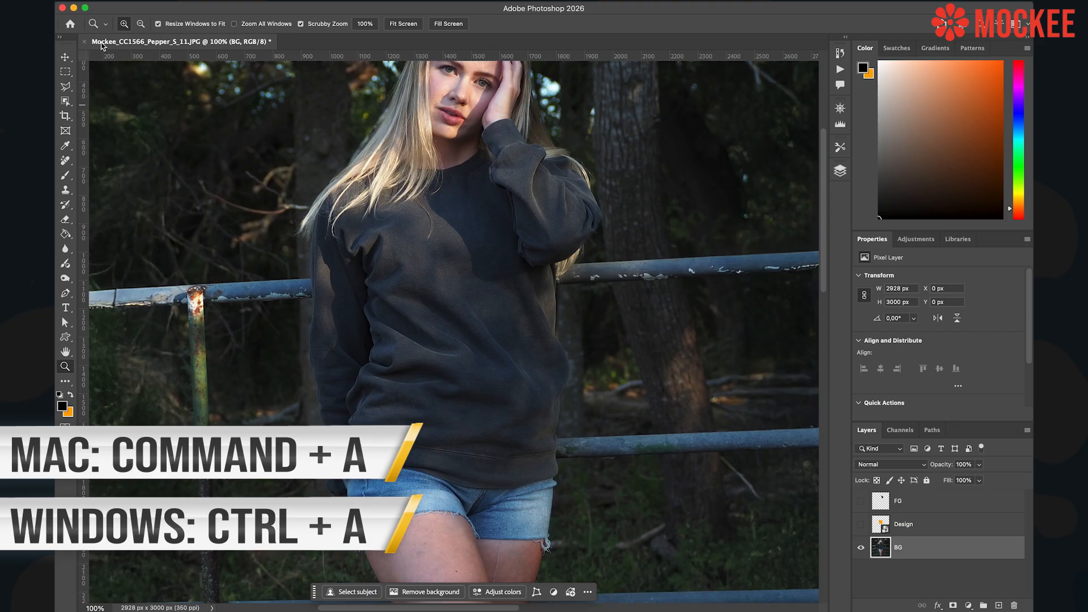
key("super+a")
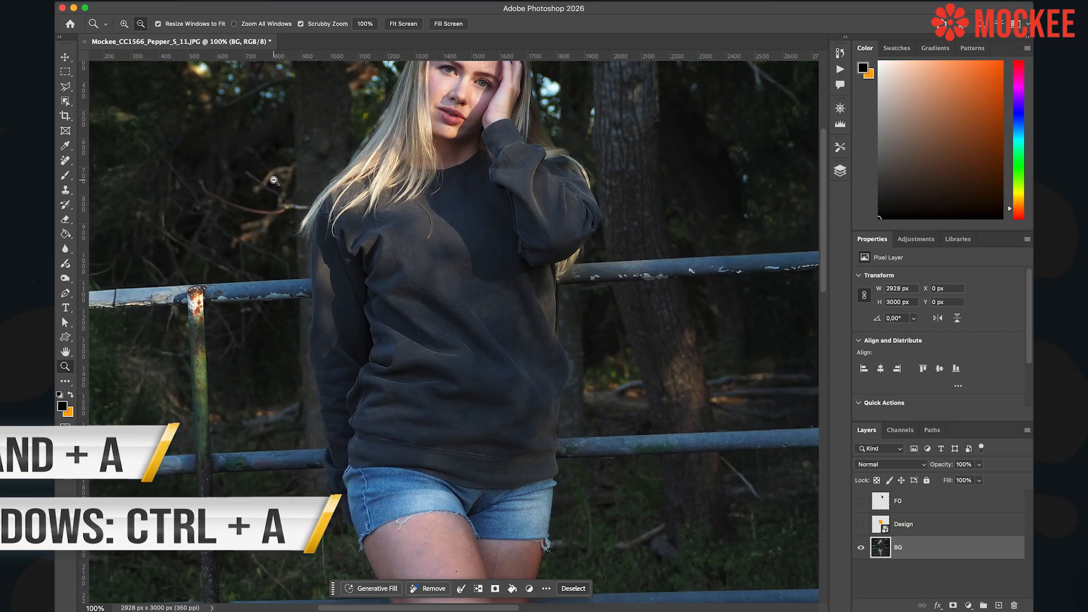
left_click(268, 176, "alt")
left_click_drag(268, 175, 372, 205)
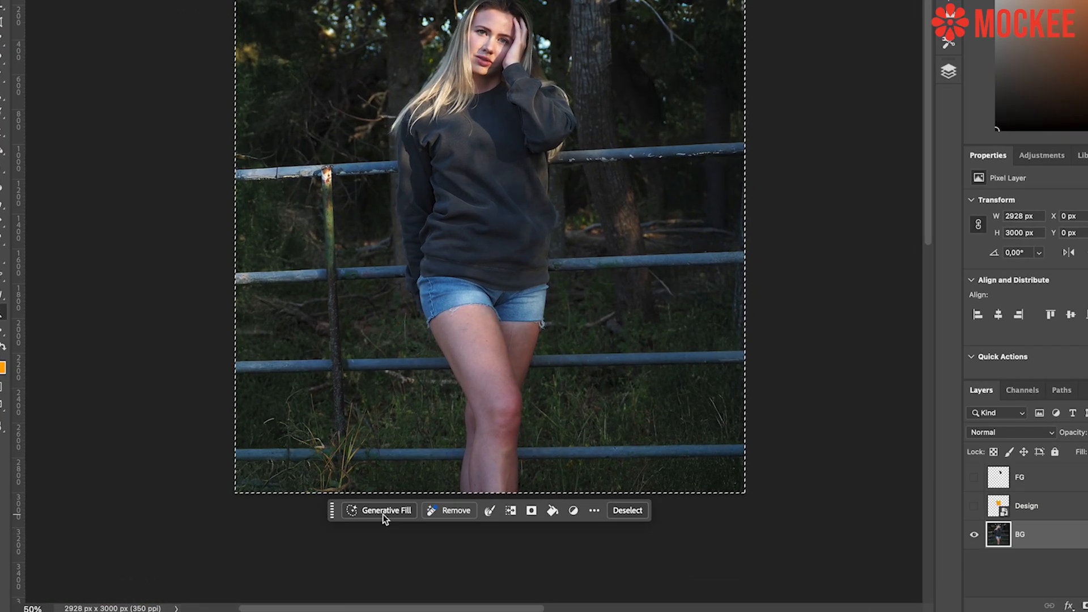
left_click(390, 529)
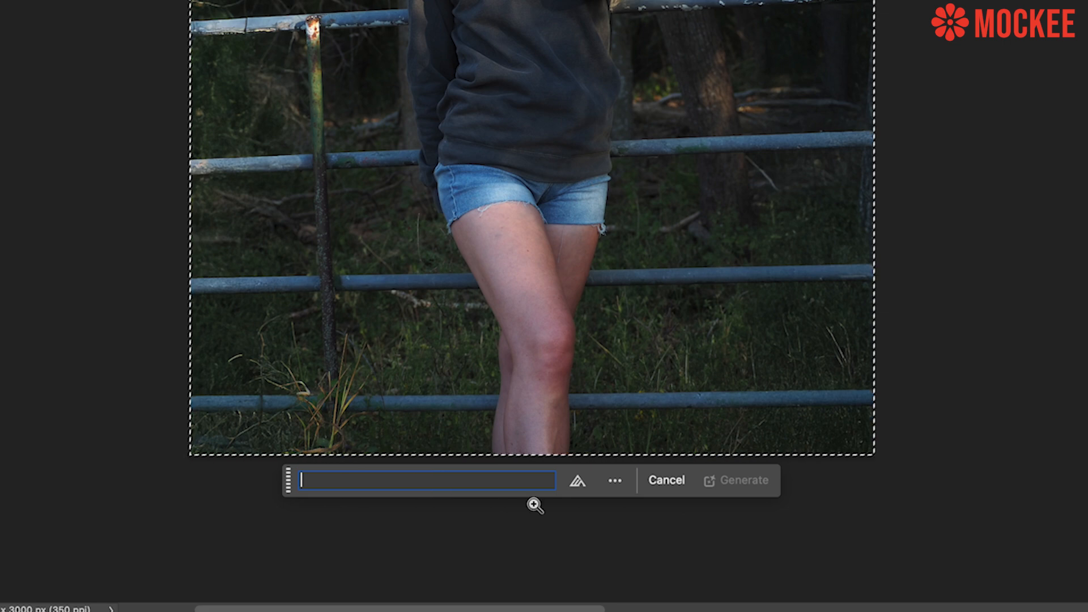
left_click(577, 481)
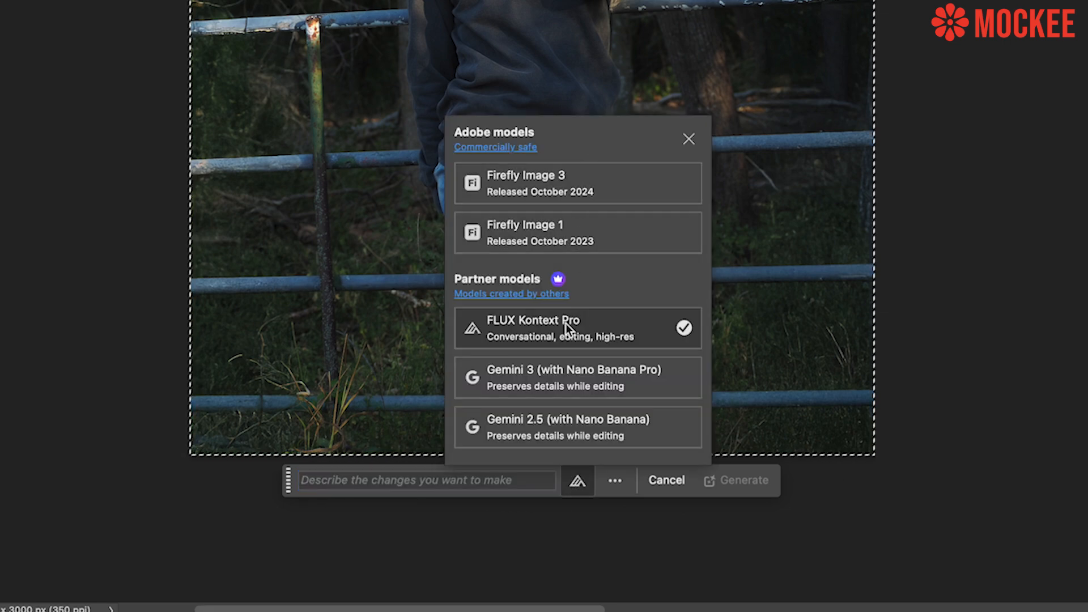
left_click(604, 334)
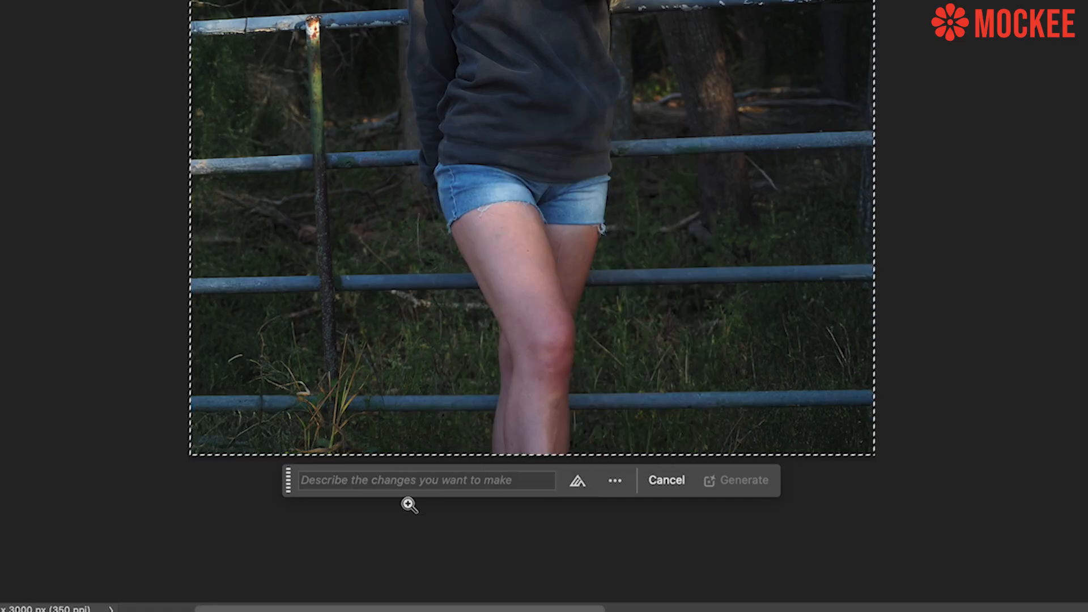
Generate the fill with the prompt "change sweatshirt color to plain white".
left_click(413, 479)
type("hhange sweatshirt colort to")
key("BackSpace")
key("BackSpace")
key("BackSpace")
key("BackSpace")
type("to plain white")
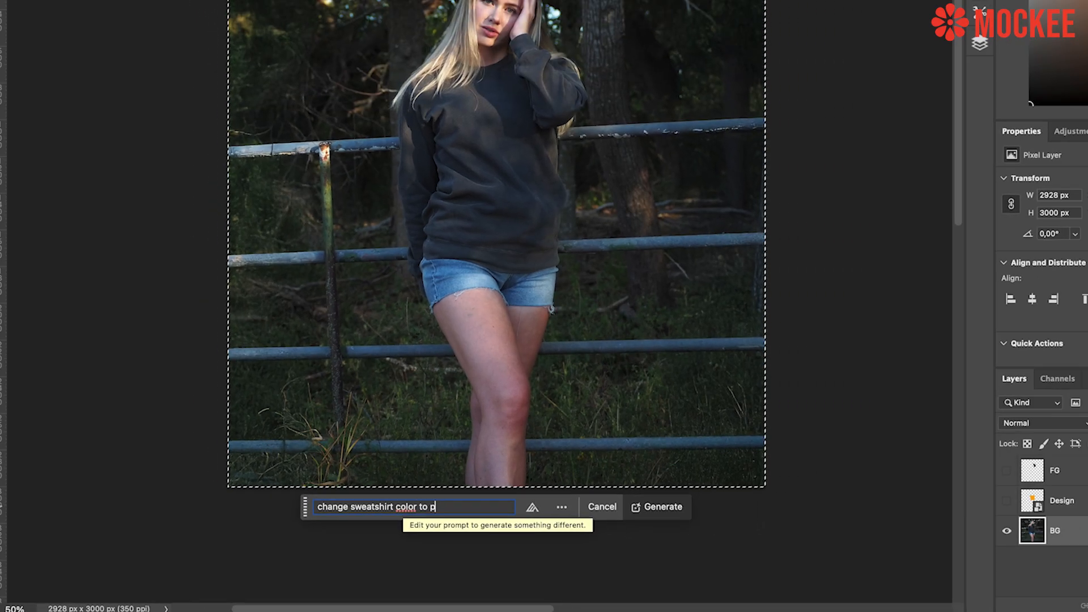
left_click(736, 480)
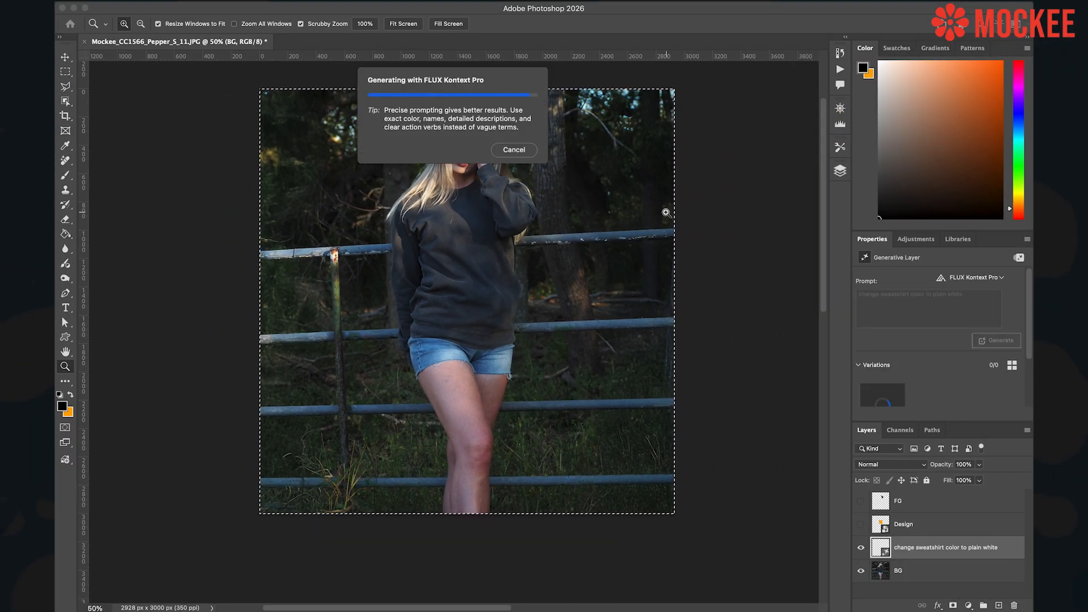
Examine the generated sweatshirt up close, comparing its folds and shadows with the generative layer shown and hidden.
left_click(460, 261)
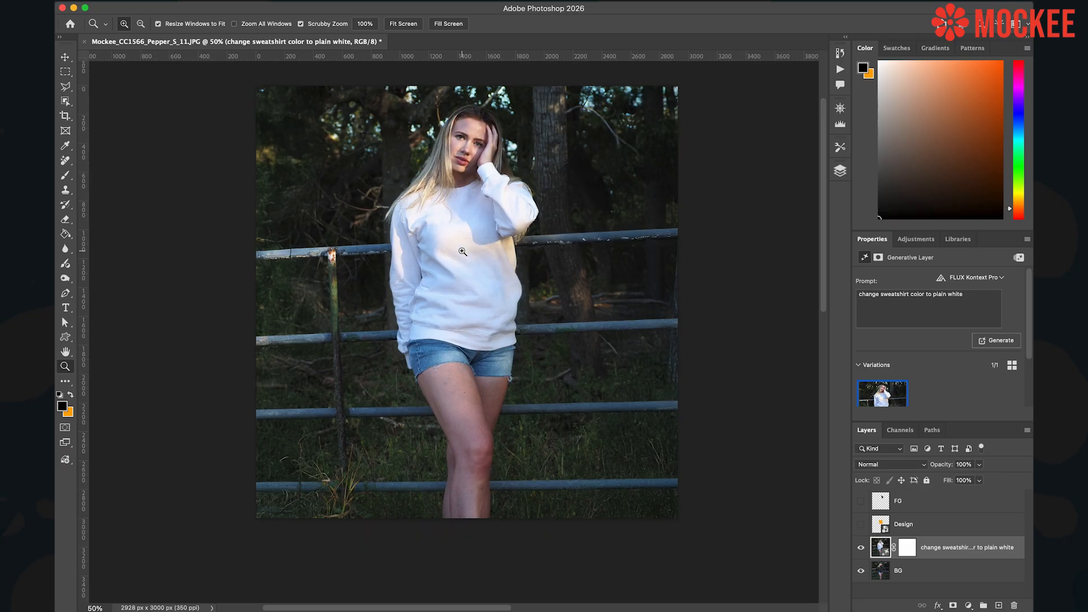
left_click(461, 261)
left_click(461, 261)
left_click(860, 547)
left_click(861, 547)
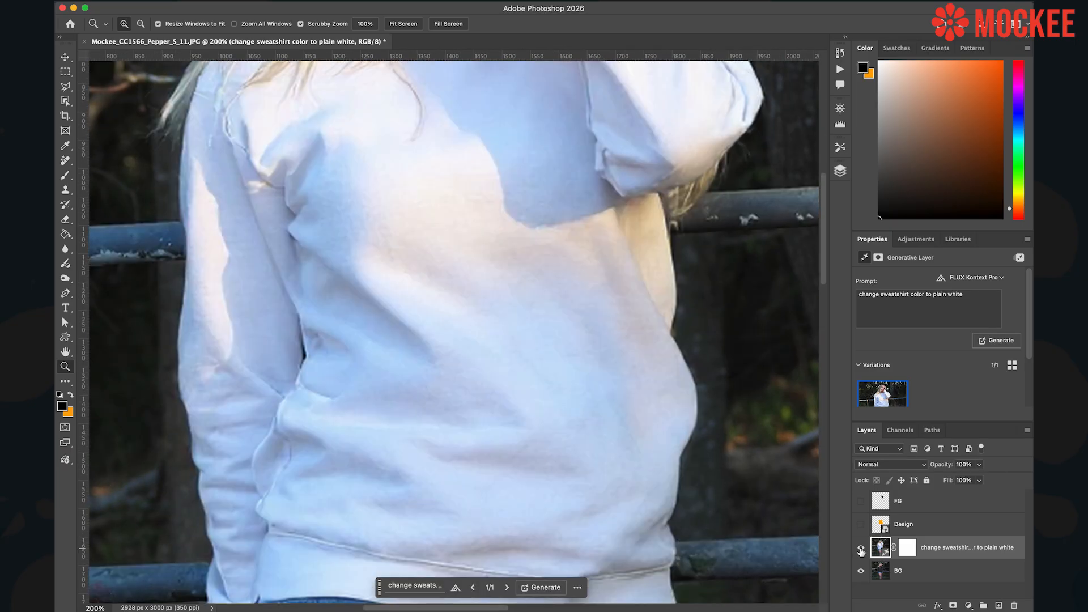
left_click(861, 547)
left_click(860, 547)
left_click(507, 337, "alt")
left_click(508, 337, "alt")
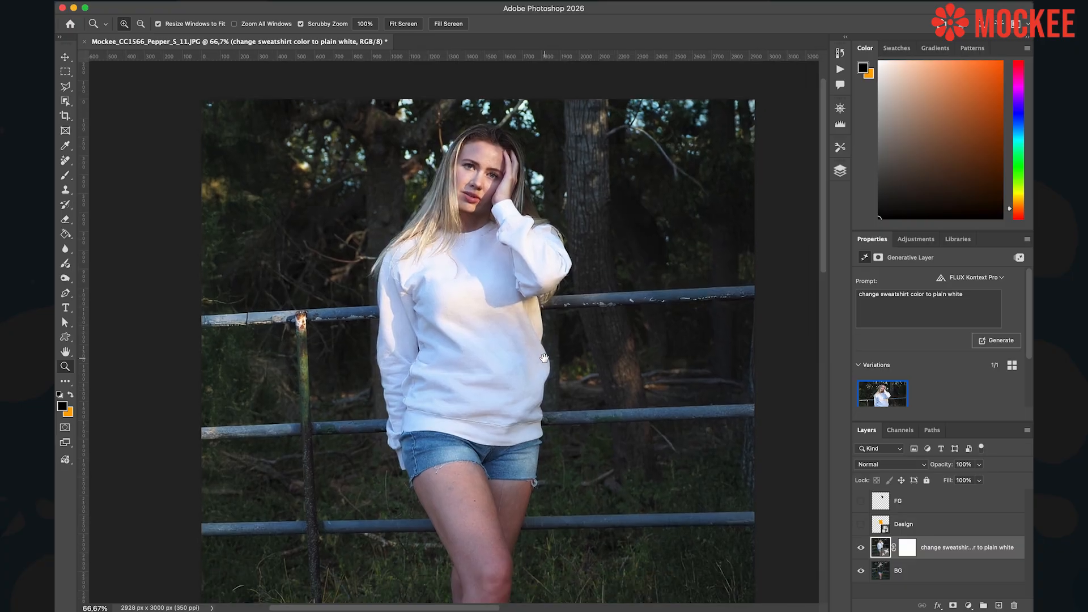
Show the Design layer and copy the white sweatshirt area around the orange design, including the overlapping sleeve, onto a new layer.
left_click(860, 524)
left_click(66, 72)
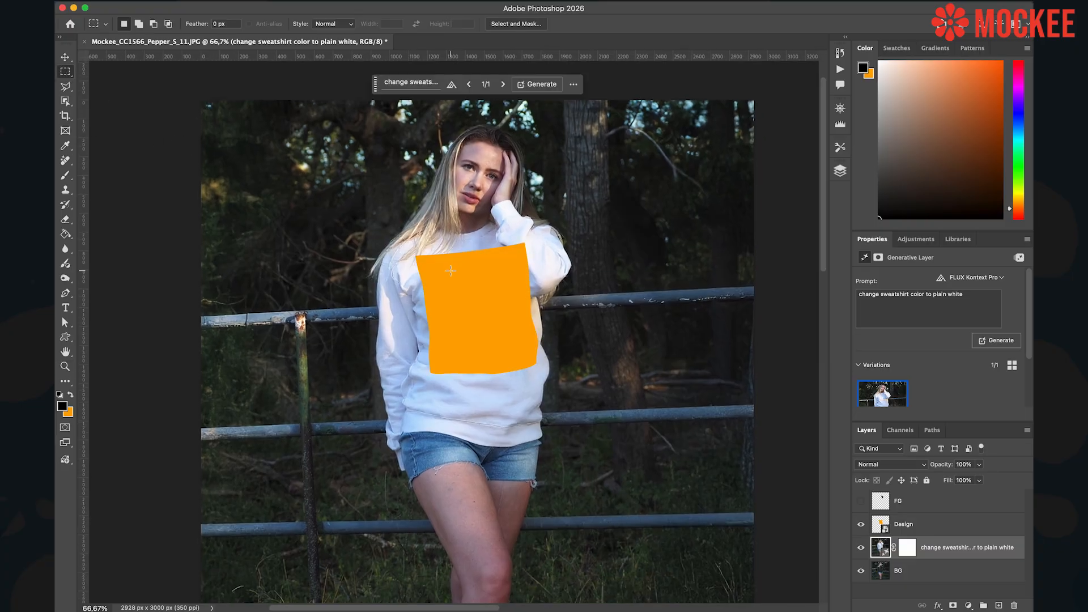
left_click_drag(394, 240, 570, 393)
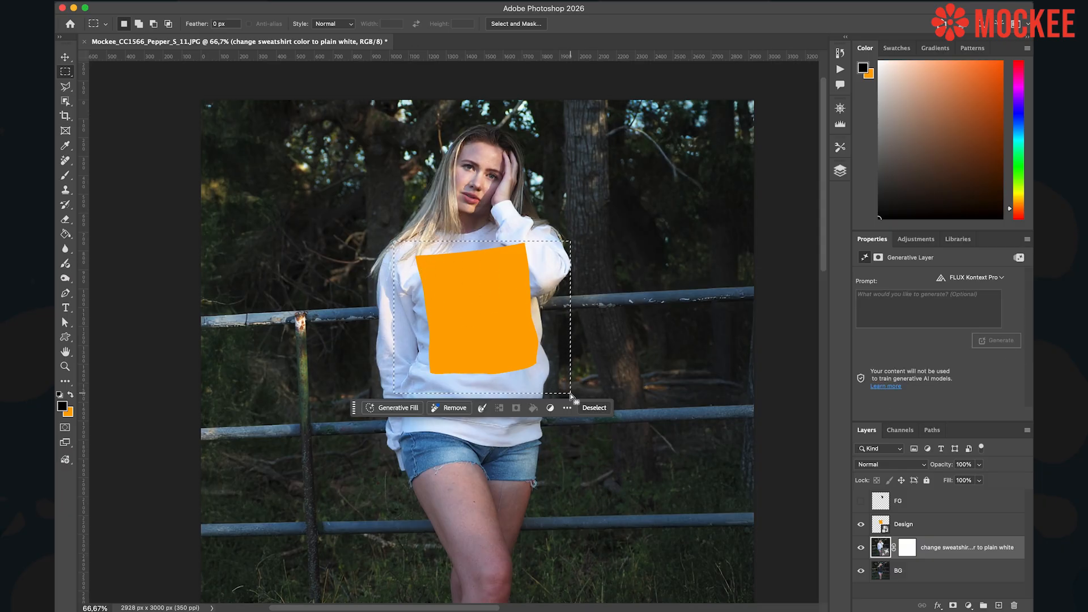
left_click_drag(481, 224, 541, 249)
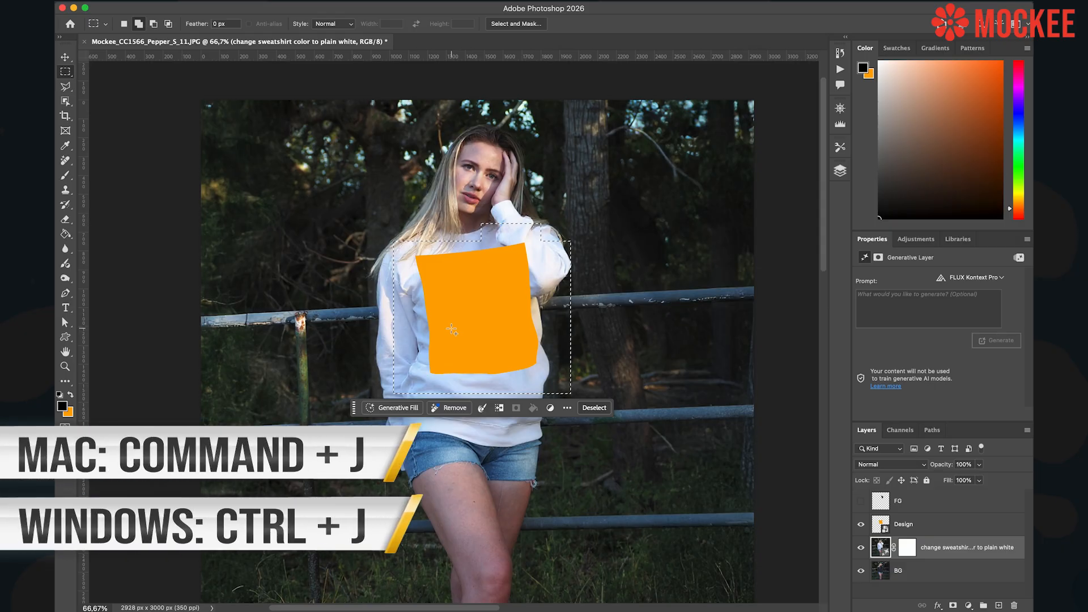
left_click(997, 606)
key("super+v")
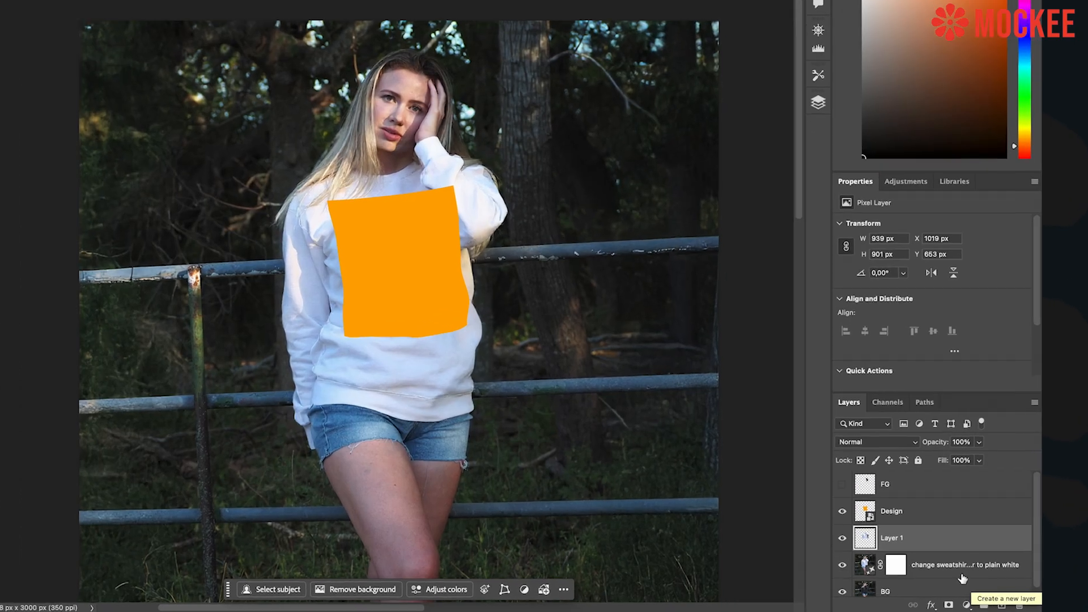
Check the copied patch without the full generated image and delete the generative layer.
left_click(860, 548)
left_click(771, 502)
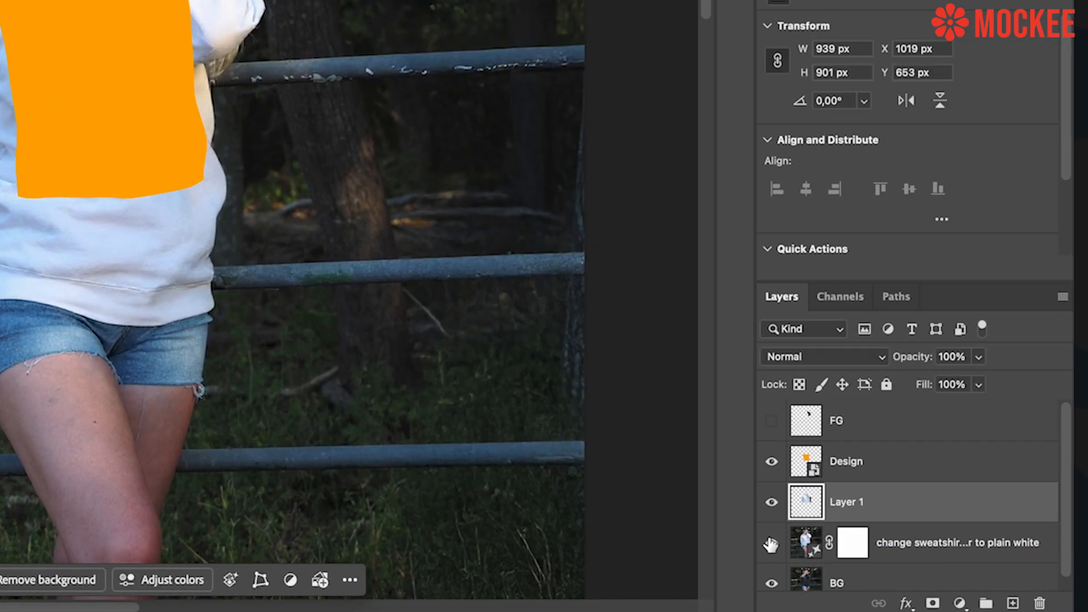
left_click(771, 542)
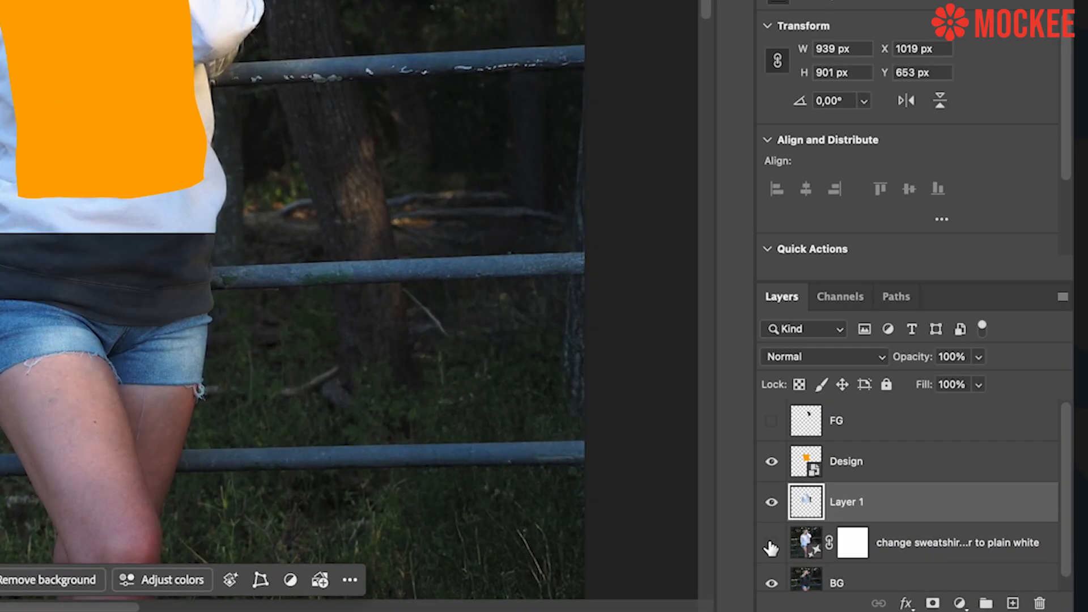
left_click(803, 545)
key("Delete")
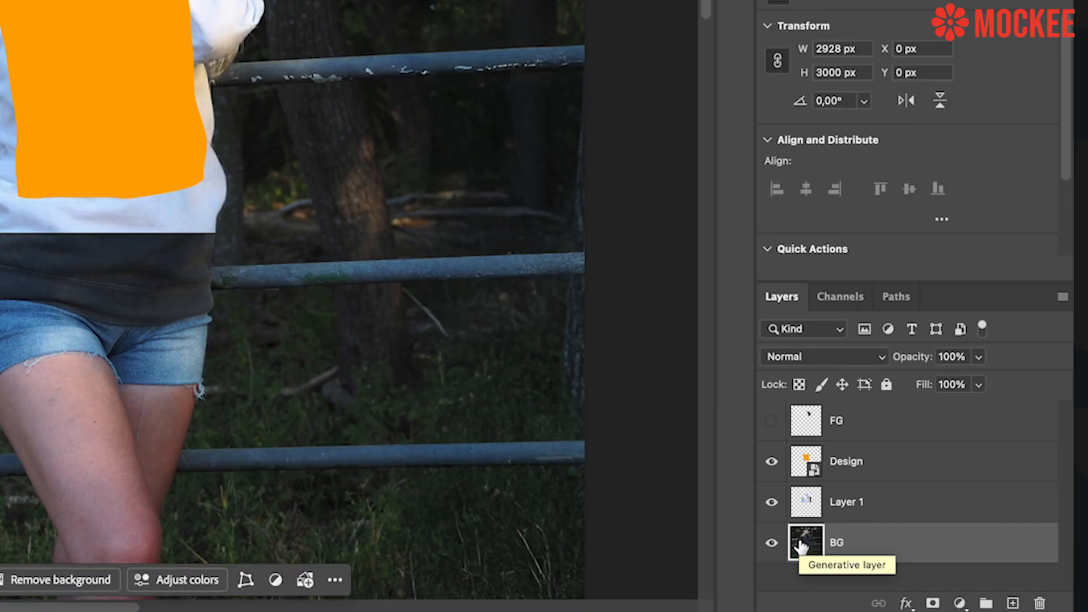
Compare the image with the copied white sweatshirt patch, Layer 1, shown and hidden.
left_click(807, 502)
left_click(771, 502)
left_click(770, 502)
left_click(771, 502)
left_click(770, 502)
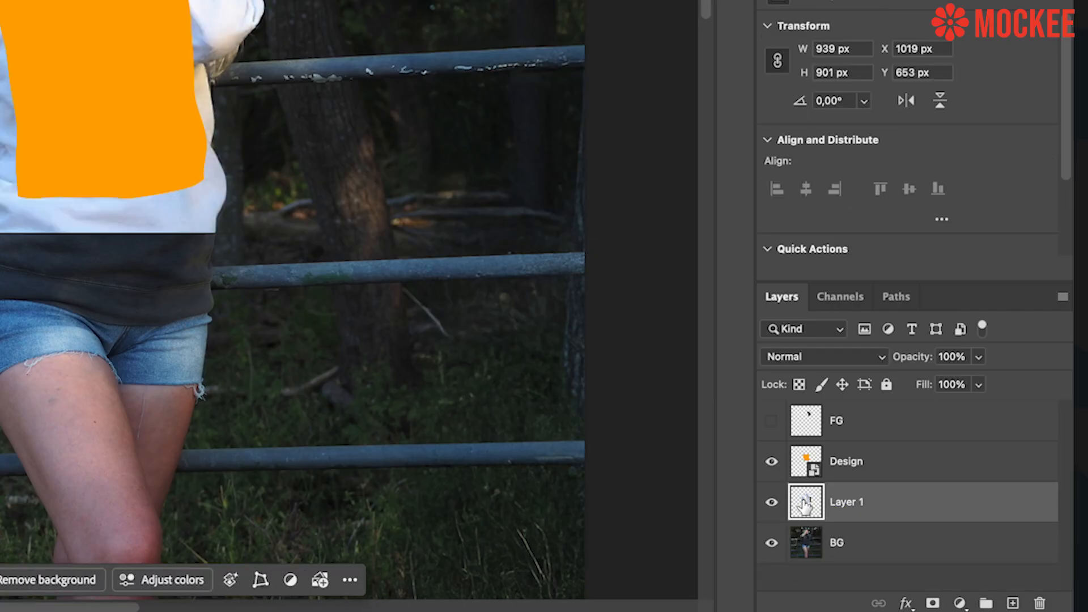
Move the white sweatshirt patch above the Design layer and rename it Shadows.
left_click_drag(806, 503, 806, 453)
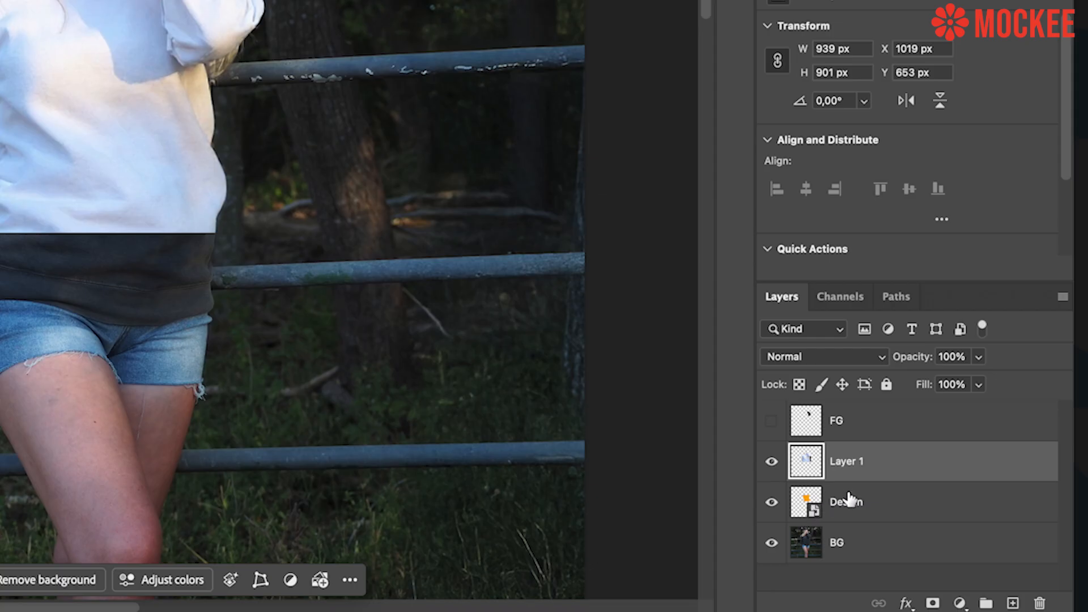
double_click(845, 460)
type("Shadows")
key("Return")
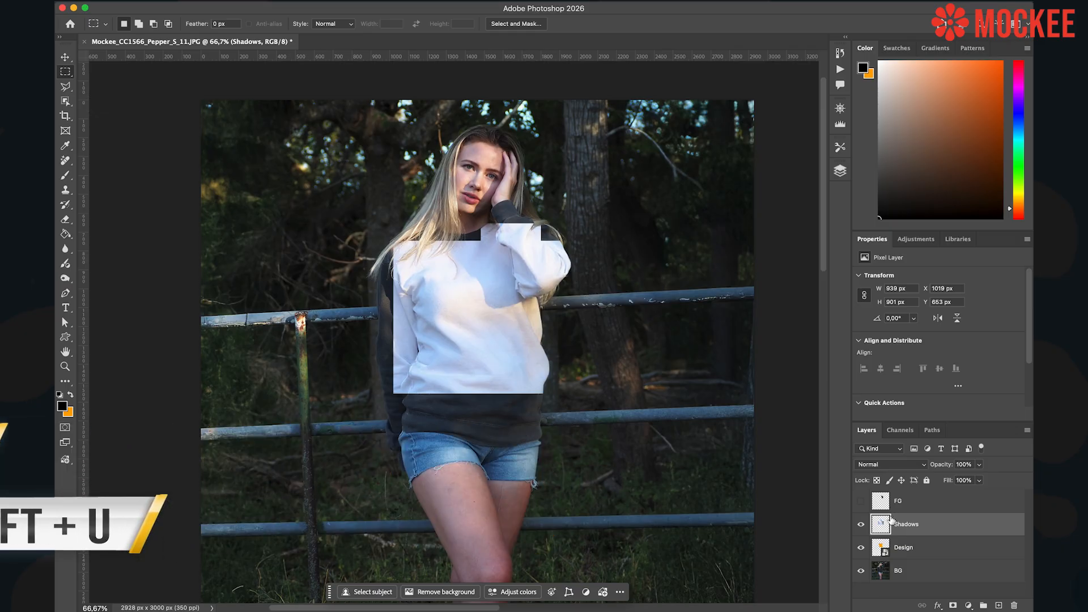
Desaturate the Shadows layer and clip it to the Design layer below.
key("super+shift+u")
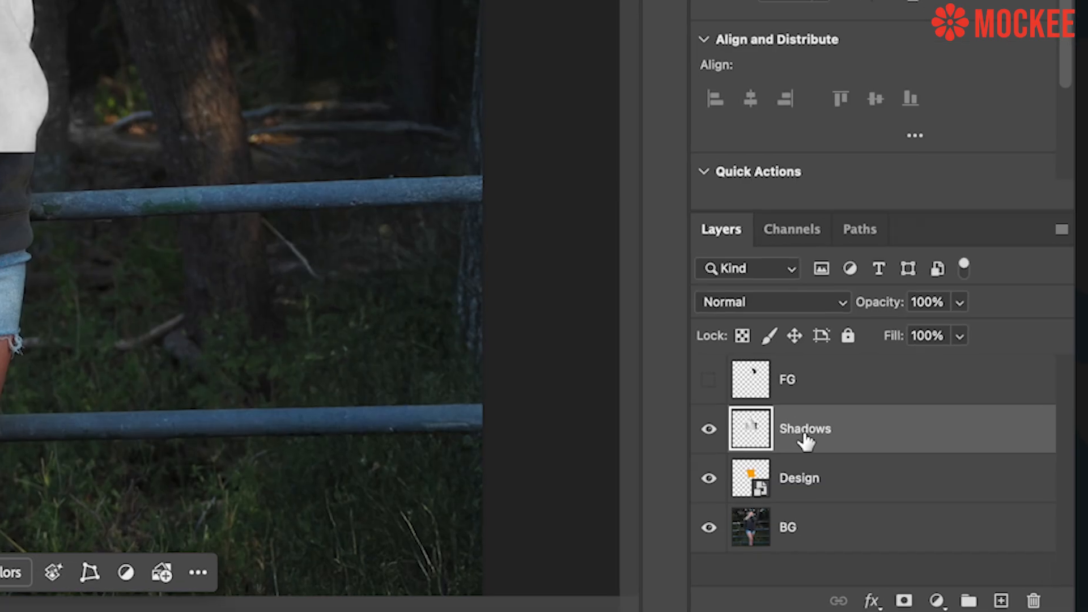
left_click_drag(805, 440, 816, 451)
left_click(816, 450, "alt")
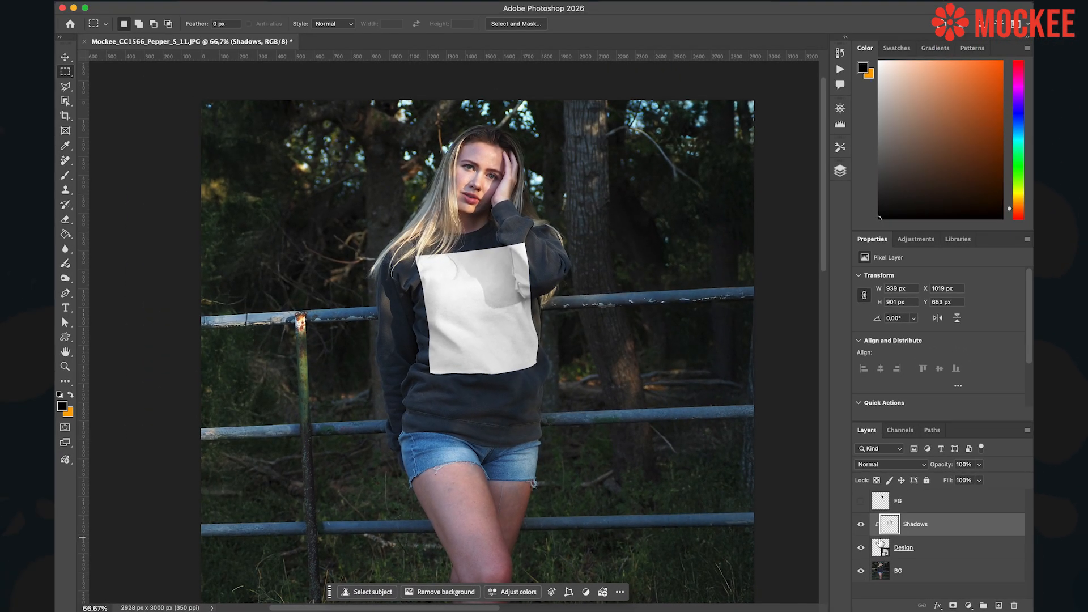
Open the Design smart object, hide its orange fill, paint an orange smiley with a 175 px soft brush on Layer 2 and save.
left_click(879, 547)
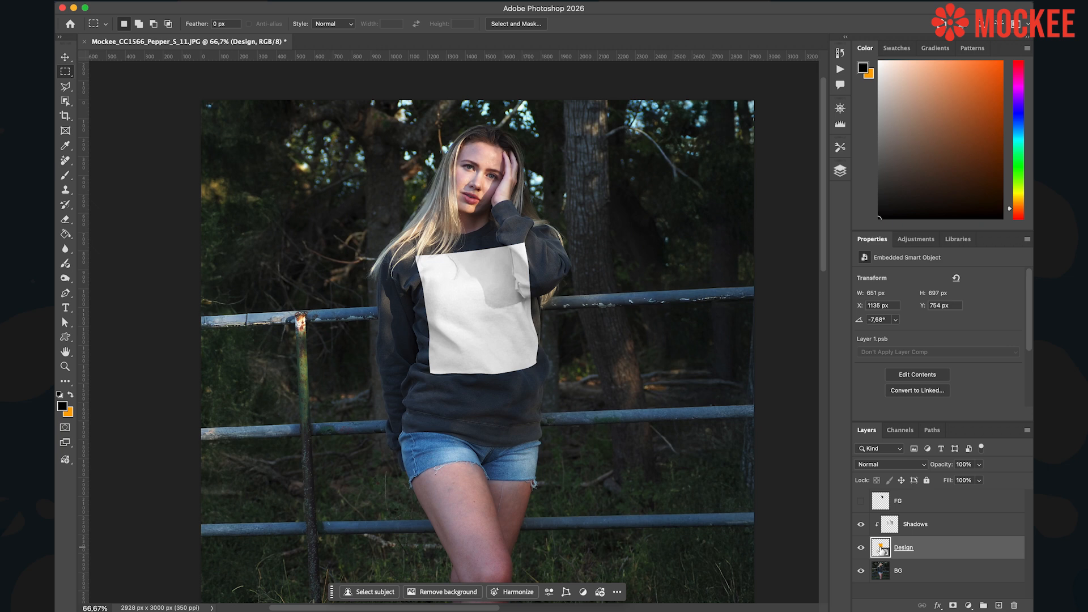
double_click(880, 547)
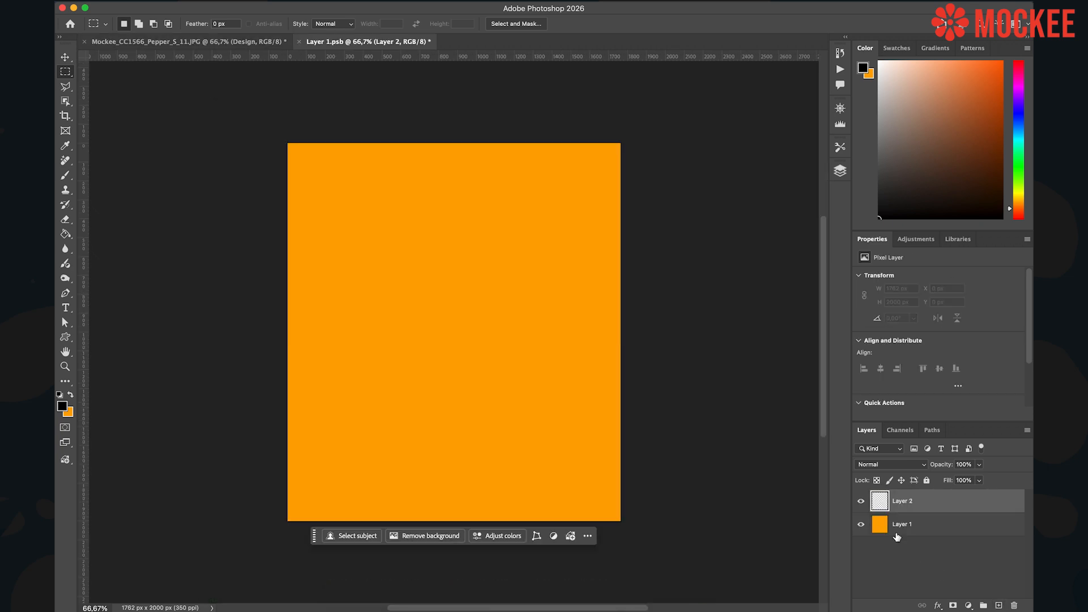
left_click(862, 524)
key("b")
key("x")
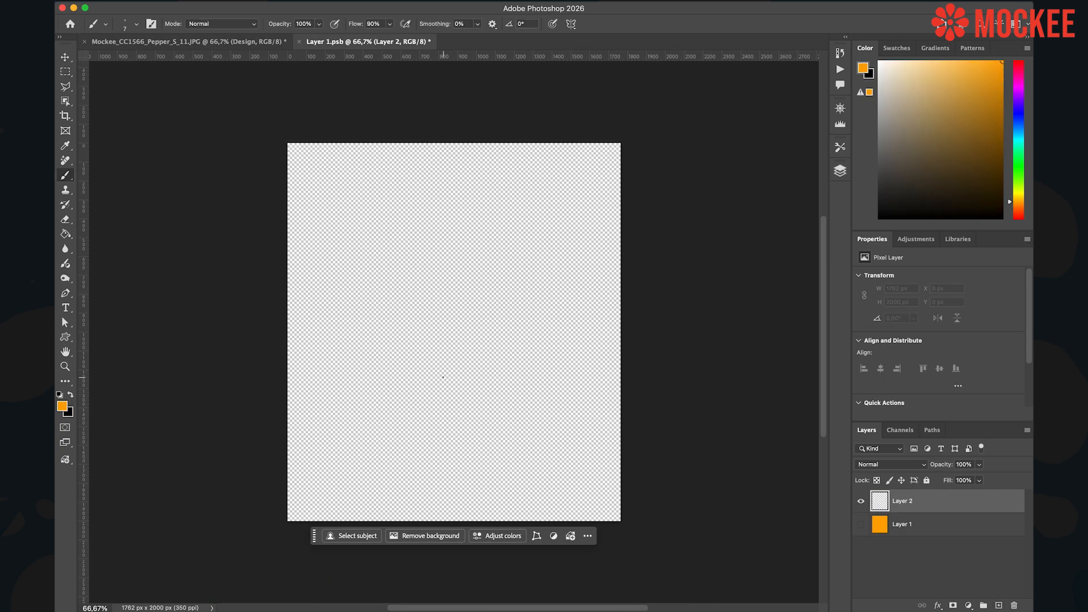
right_click(371, 237)
left_click_drag(389, 262, 402, 262)
mouse_move(401, 248)
left_mouse_down()
mouse_move(394, 239)
mouse_move(415, 238)
left_mouse_up()
left_click_drag(513, 240, 501, 257)
left_click_drag(319, 323, 587, 382)
key("super+s")
Return to the mockup document and compare the smiley with the clipped Shadows layer shown and hidden.
left_click(254, 45)
left_click(859, 526)
left_click(858, 526)
left_click(859, 526)
left_click(859, 526)
left_click(859, 526)
left_click(859, 525)
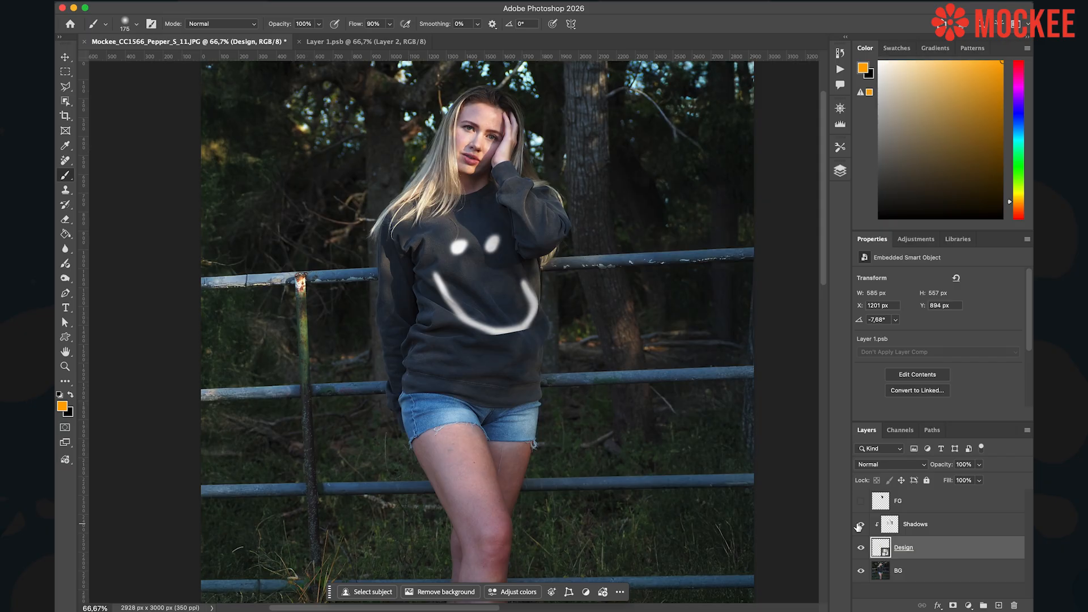
Delete the smiley layer from the Design smart object, show the orange fill again, and save and close its document.
double_click(881, 549)
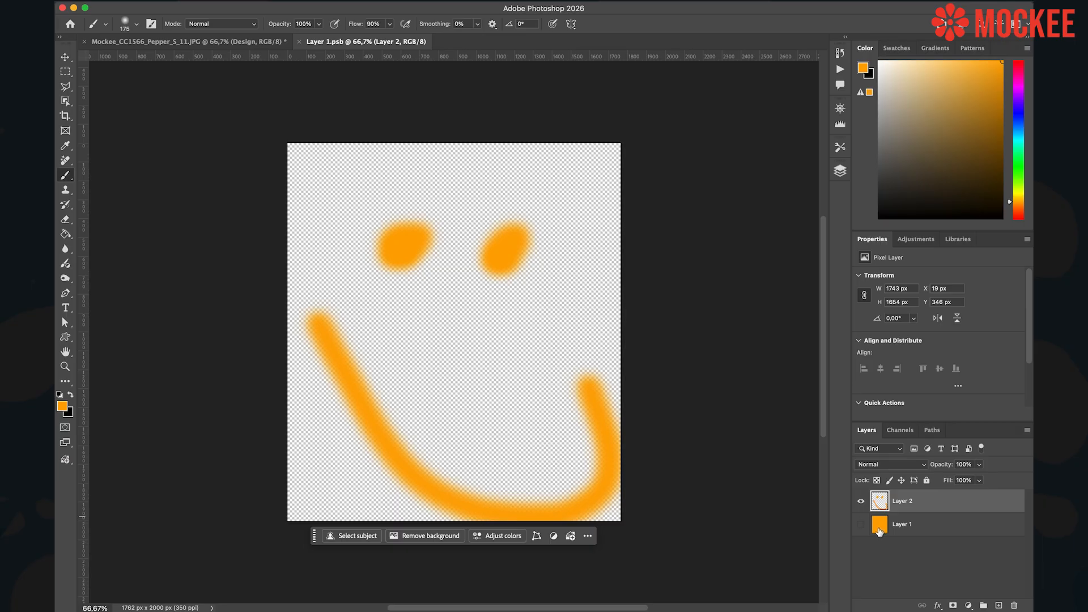
key("Delete")
left_click(861, 501)
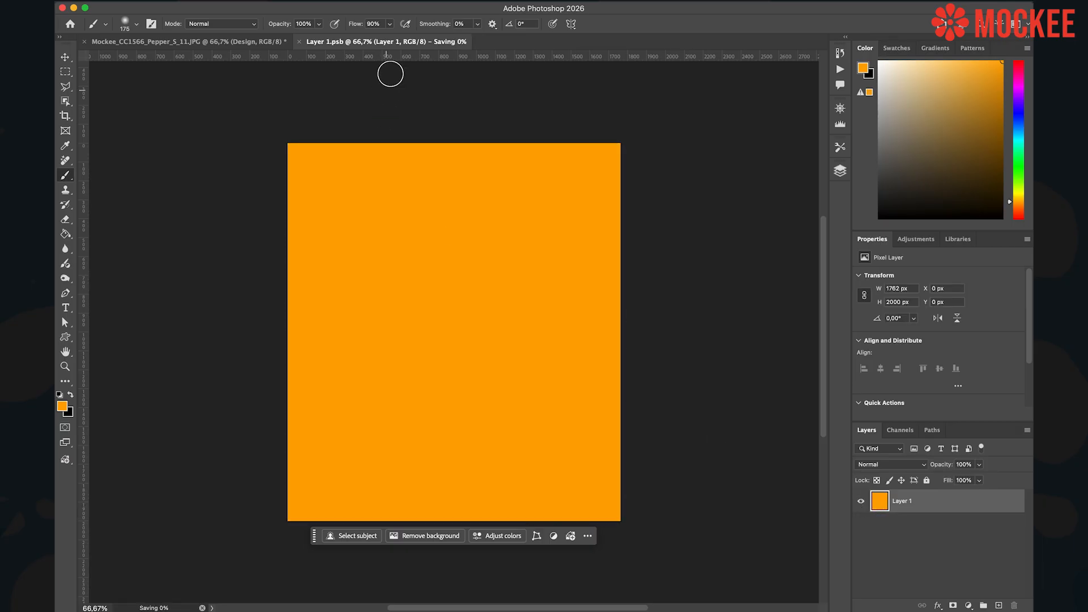
left_click(298, 41)
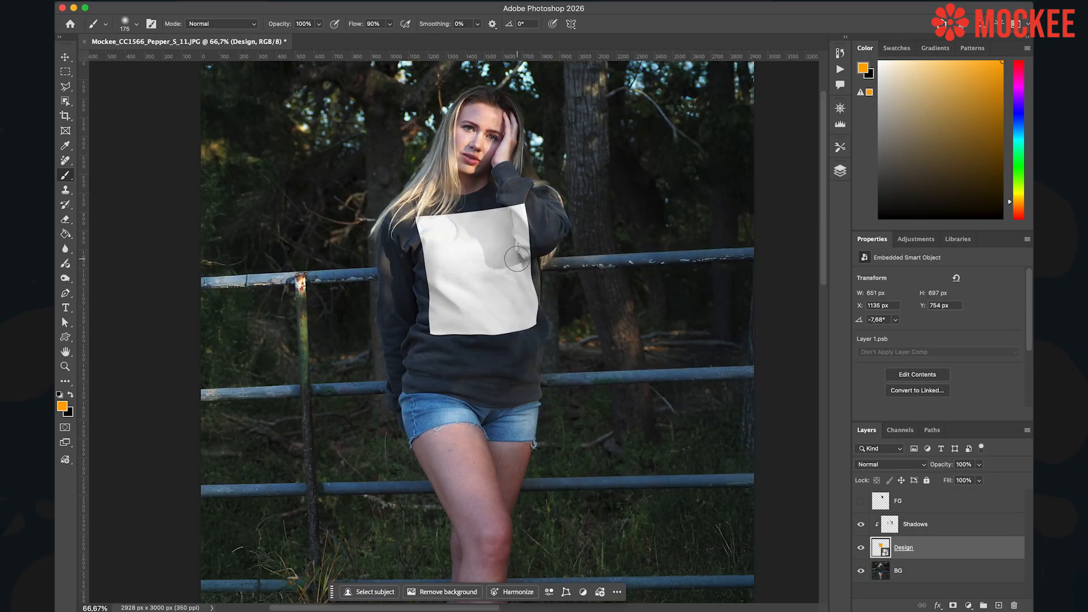
Make the FG layer visible so the hair and raised sleeve overlap the design area.
key("z")
left_click(508, 260)
left_click(861, 501)
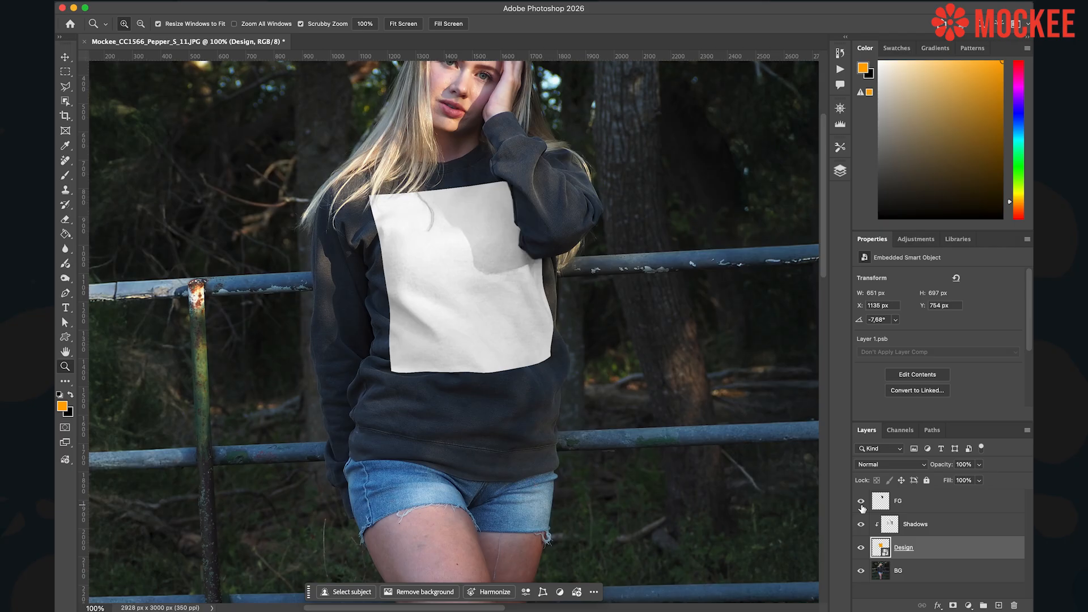
left_click_drag(403, 185, 421, 211)
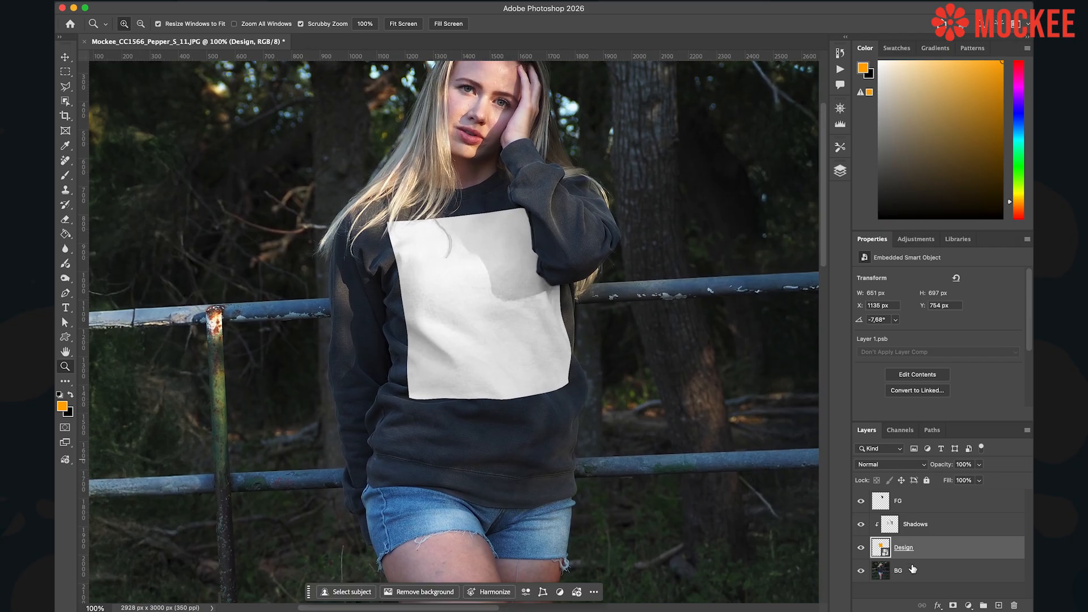
Set the Shadows layer's blend mode to Multiply and compare the orange design with the layer shown and hidden.
left_click(890, 523)
left_click(891, 466)
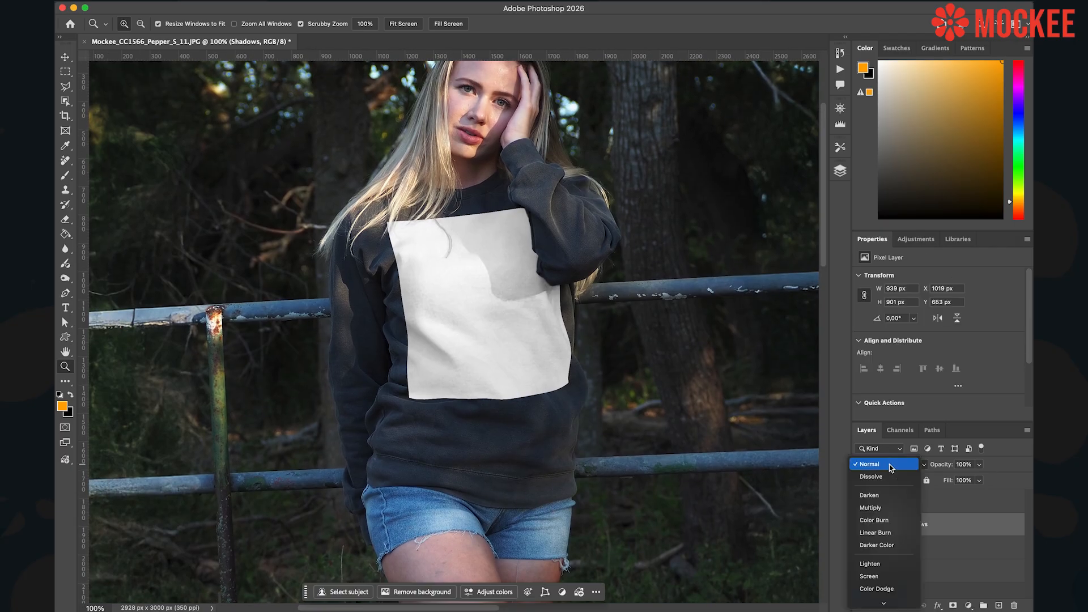
left_click(882, 508)
left_click(860, 524)
left_click(860, 525)
left_click(860, 525)
left_click(860, 524)
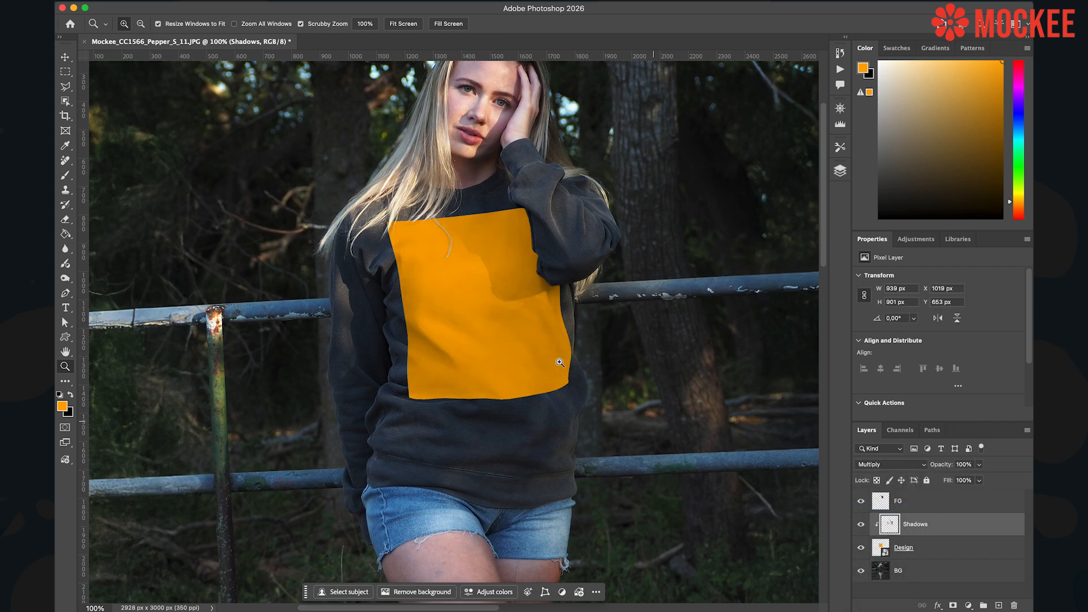
Examine the loose hair strand and the shading on the upper part of the orange design up close.
left_click(442, 239)
left_click(442, 240)
key("alt")
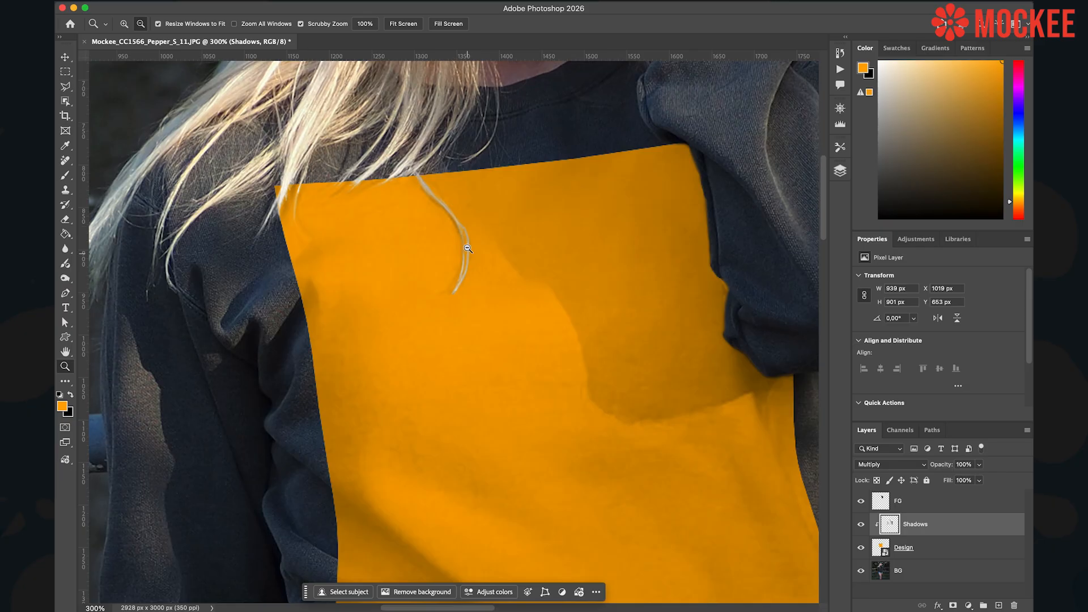
Apply a Levels adjustment to the Shadows layer with the white input level set to 243.
left_click_drag(366, 386, 355, 272)
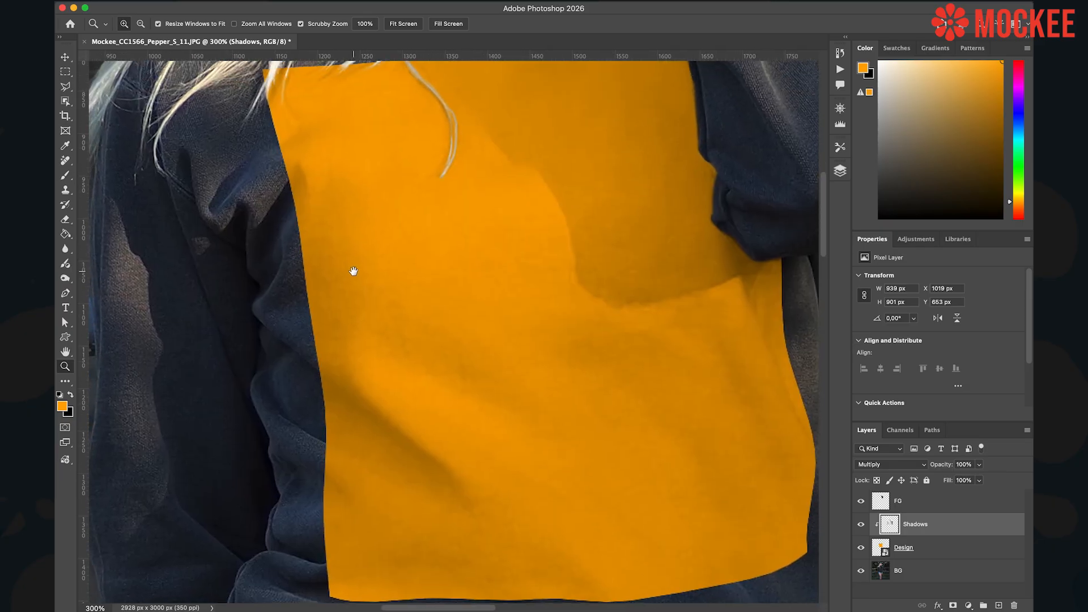
left_click(376, 272, "alt")
left_click(376, 272, "alt")
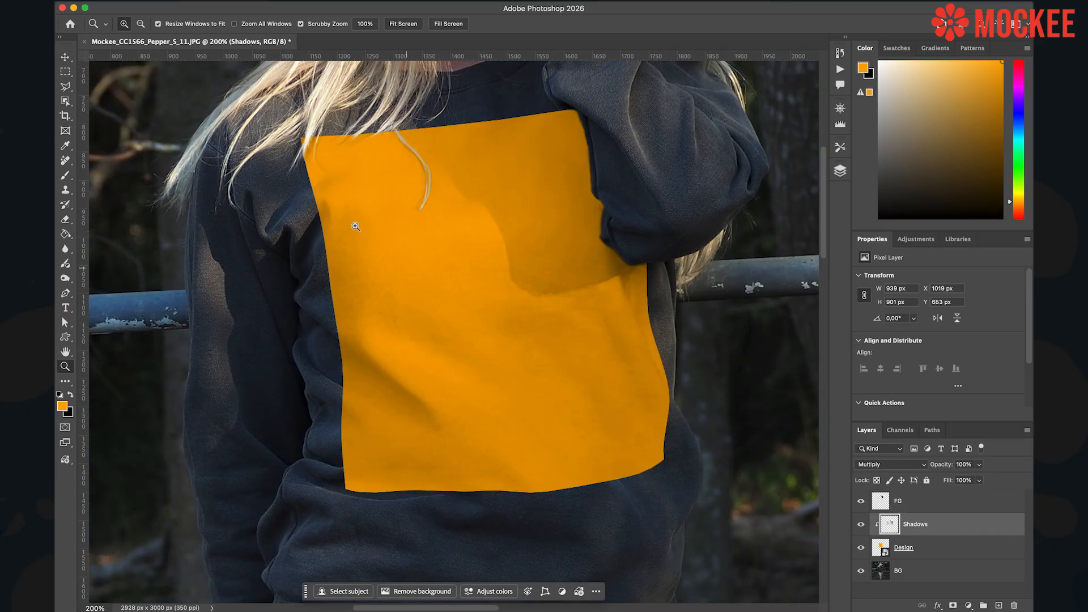
left_click(185, 1)
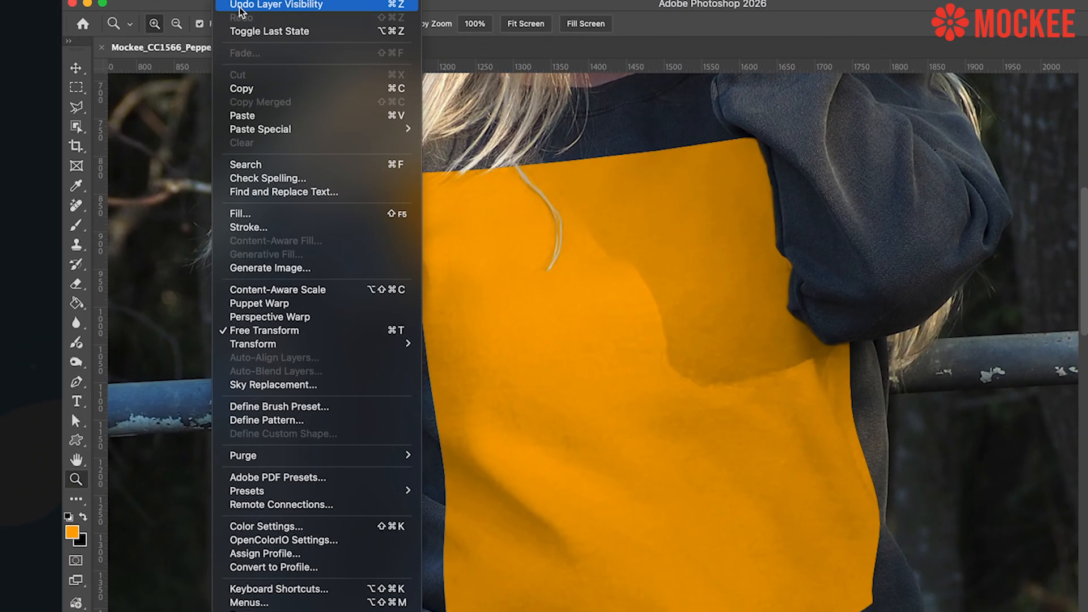
mouse_move(245, 1)
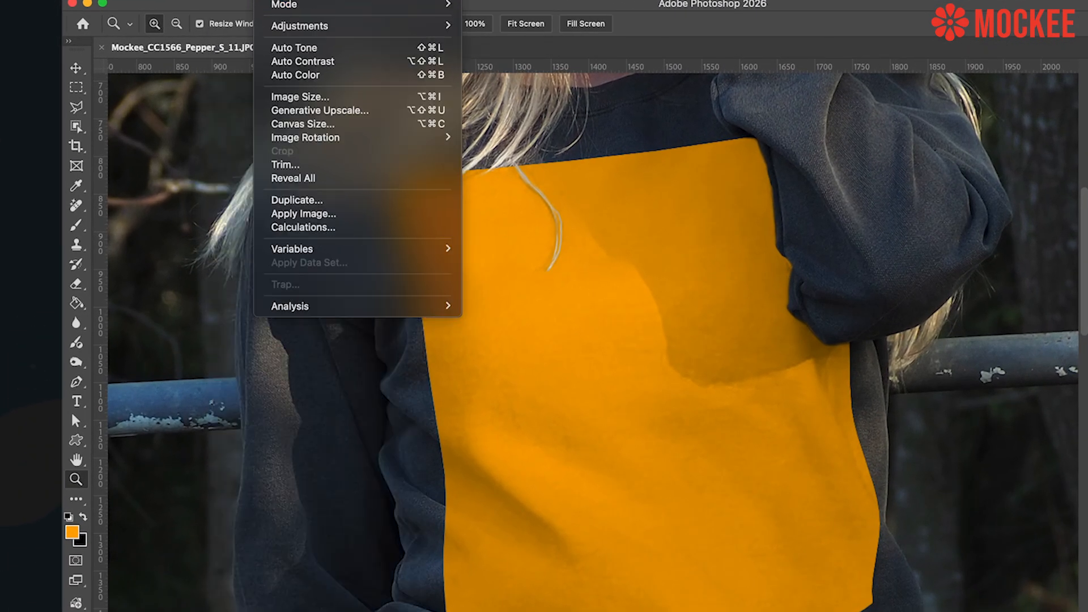
mouse_move(317, 25)
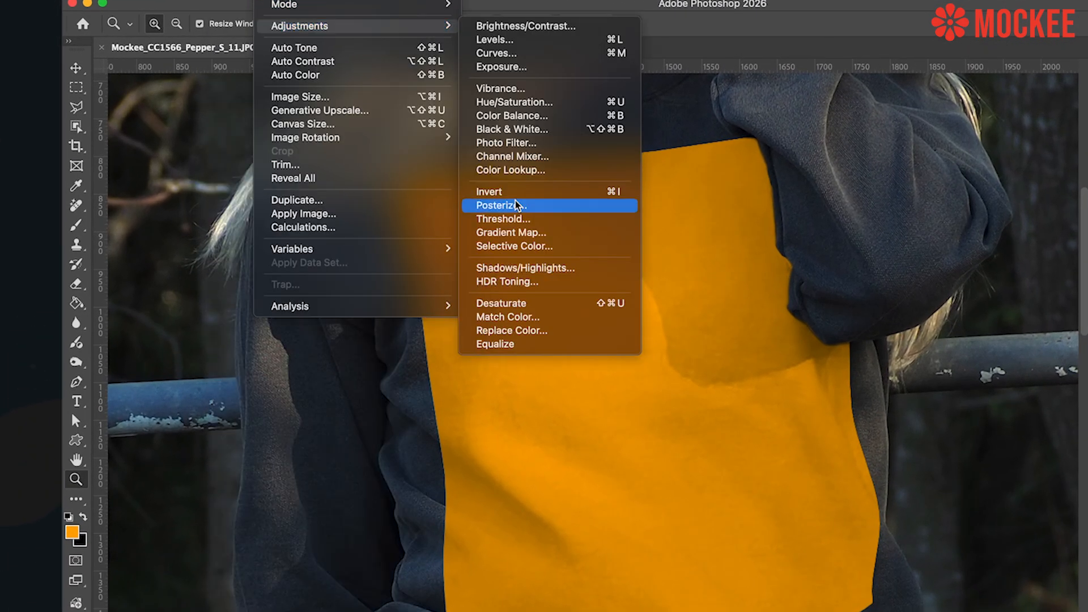
left_click(550, 40)
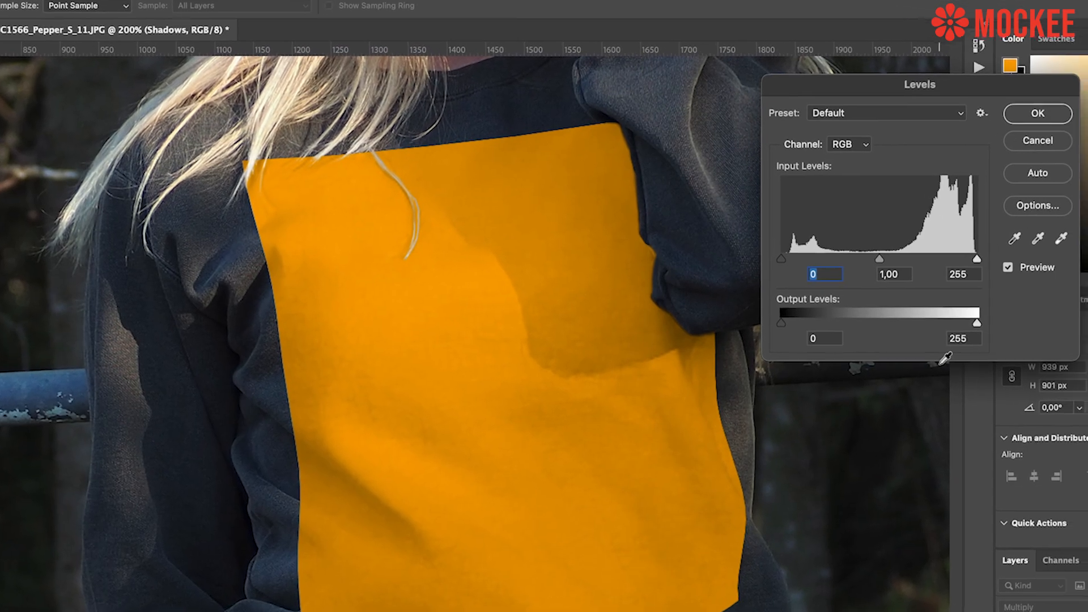
left_click_drag(921, 257, 916, 256)
left_click(957, 263)
left_click(957, 263)
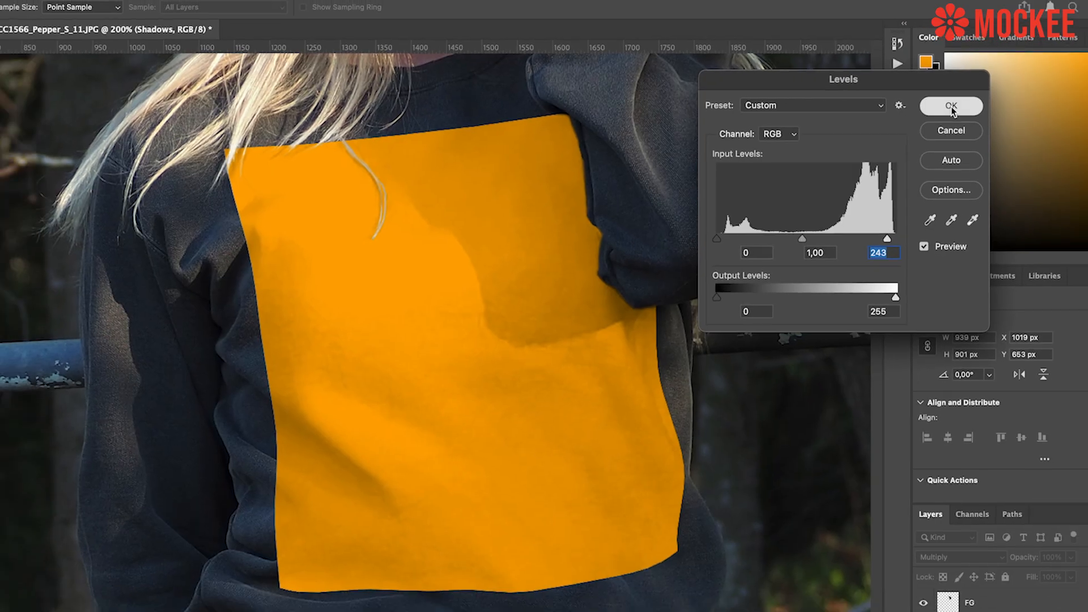
left_click(986, 107)
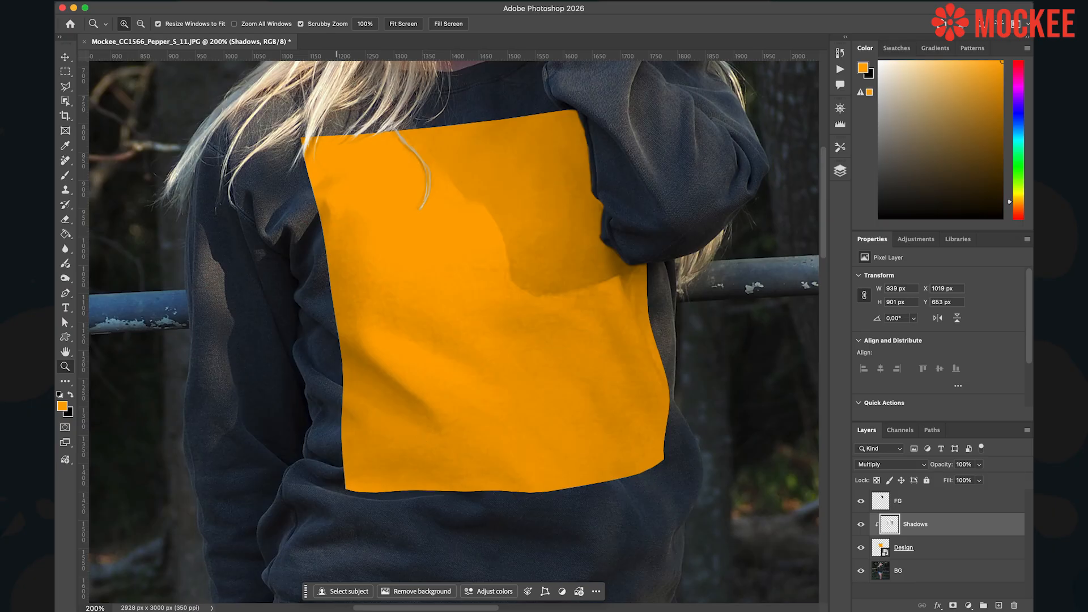
Open the Design smart object, fill its orange layer with black, and save and close its document.
left_click(457, 316, "alt")
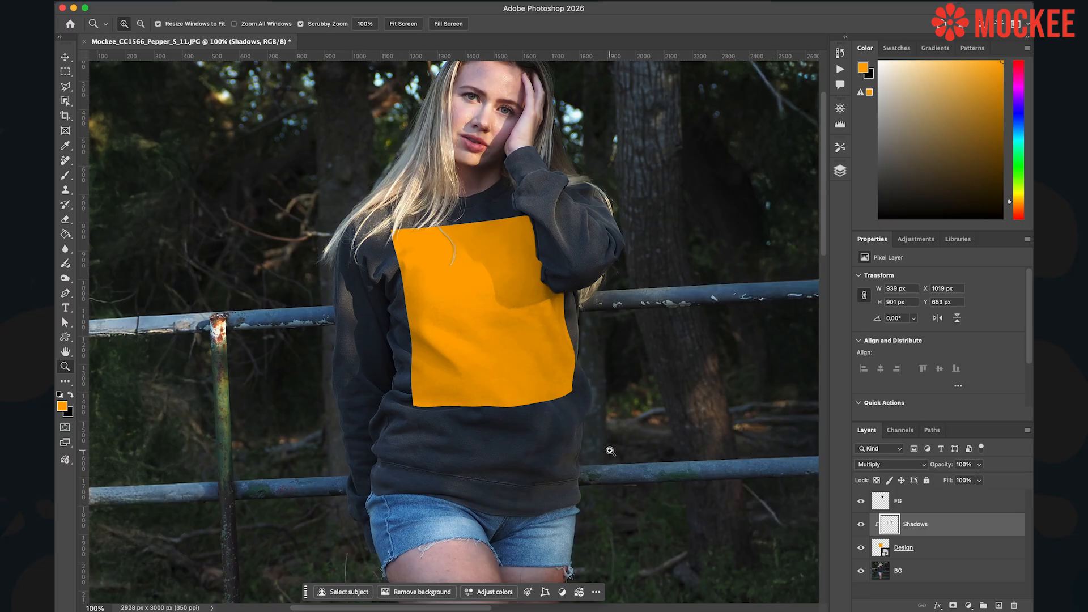
scroll(610, 451, "up", 3)
scroll(609, 451, "down", 3)
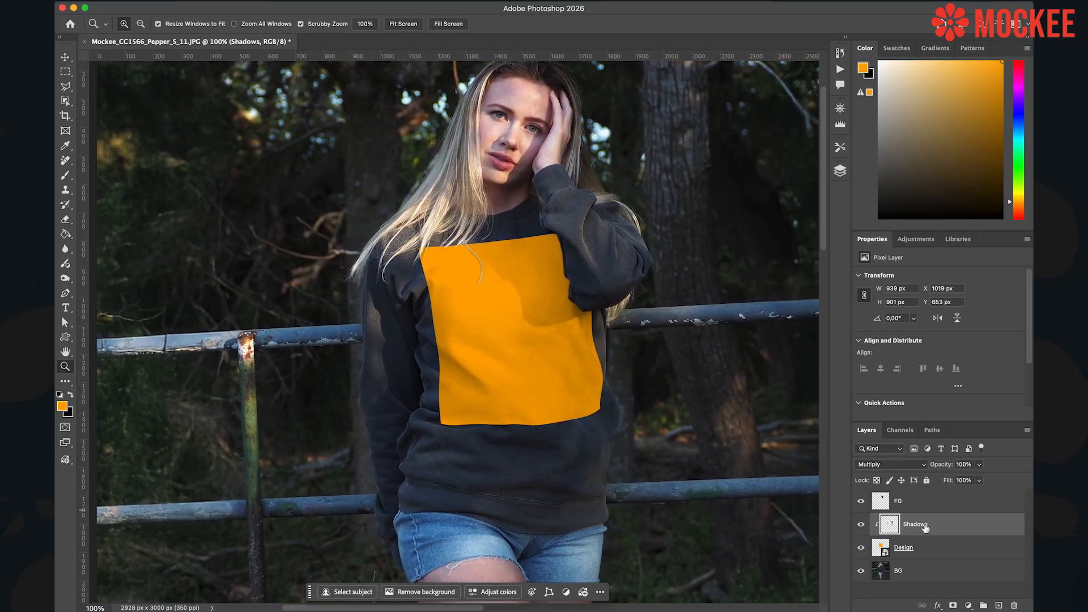
double_click(879, 547)
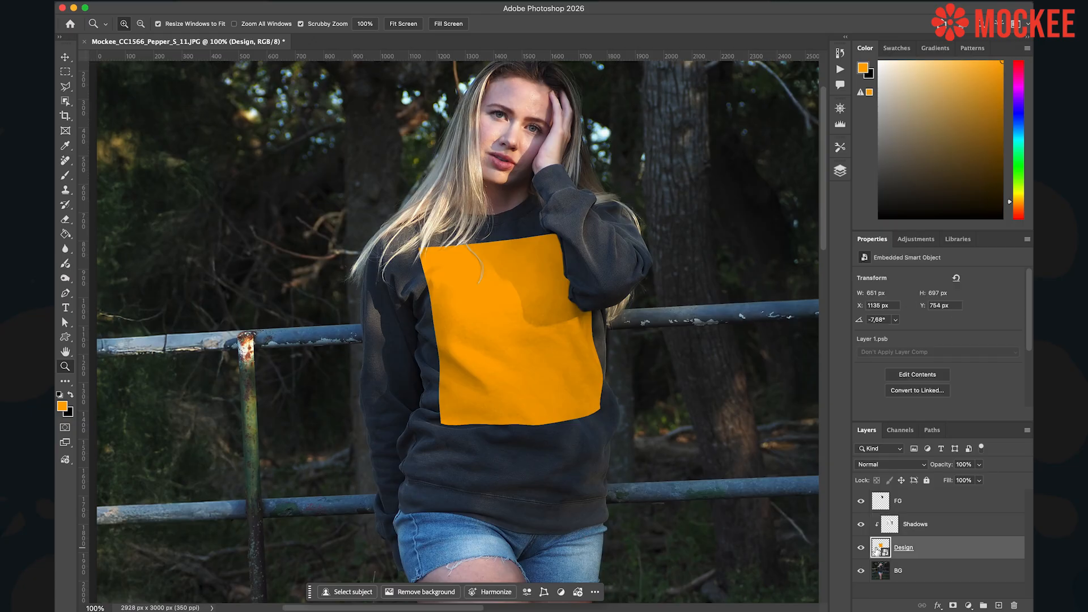
left_click(70, 395)
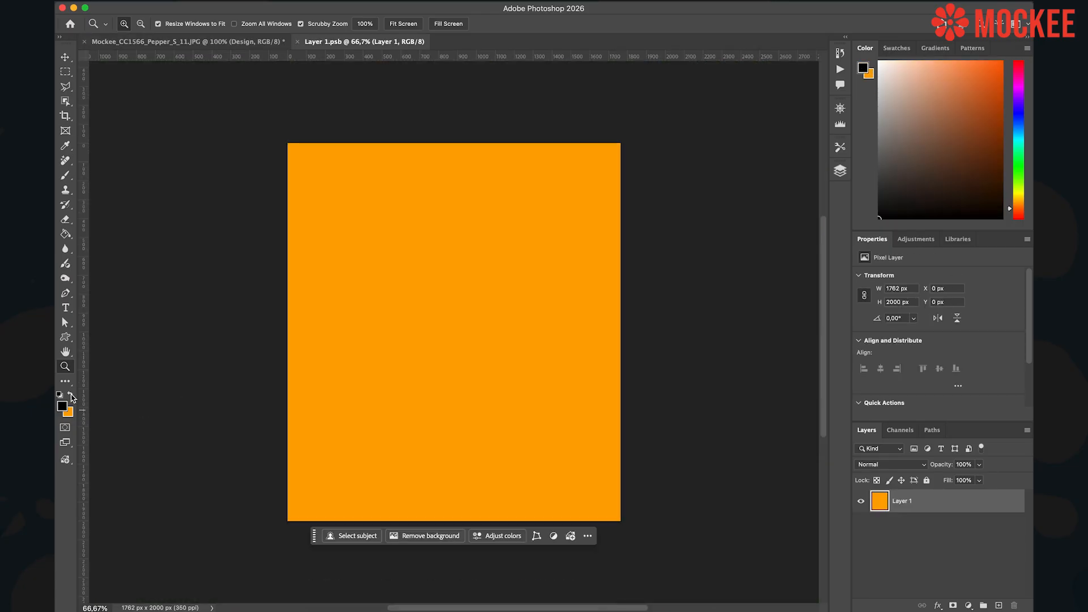
key("g")
left_click(375, 309)
key("super+s")
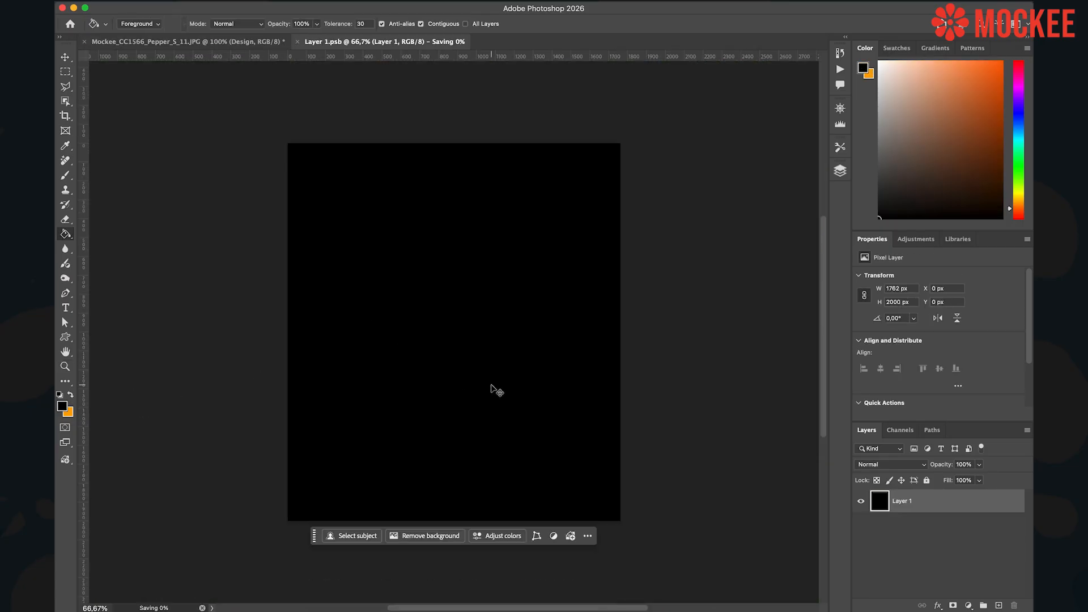
left_click(297, 41)
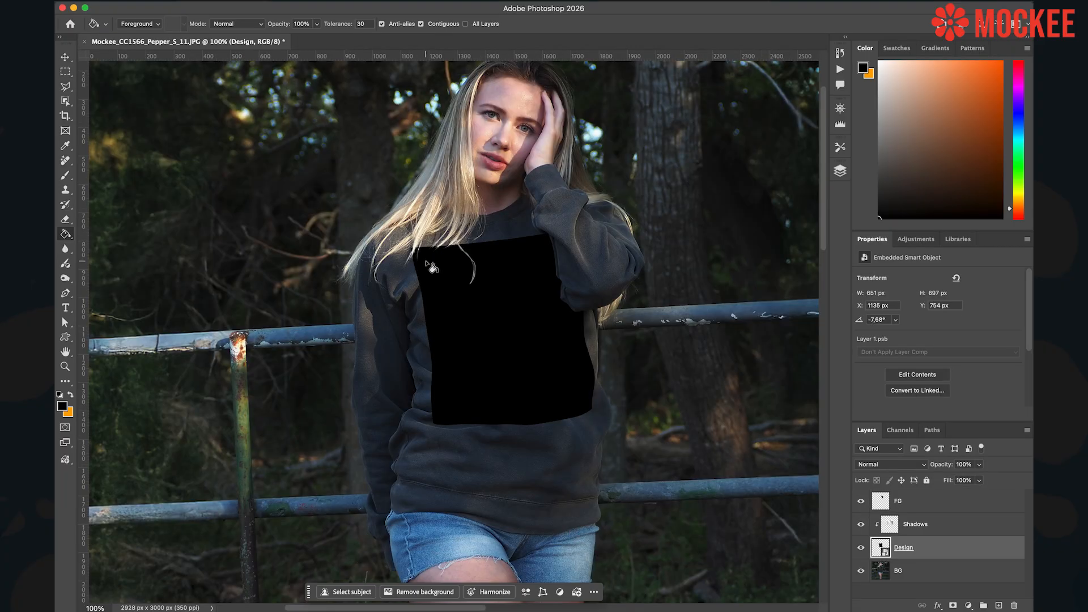
scroll(519, 308, "up", 4)
scroll(519, 306, "down", 3)
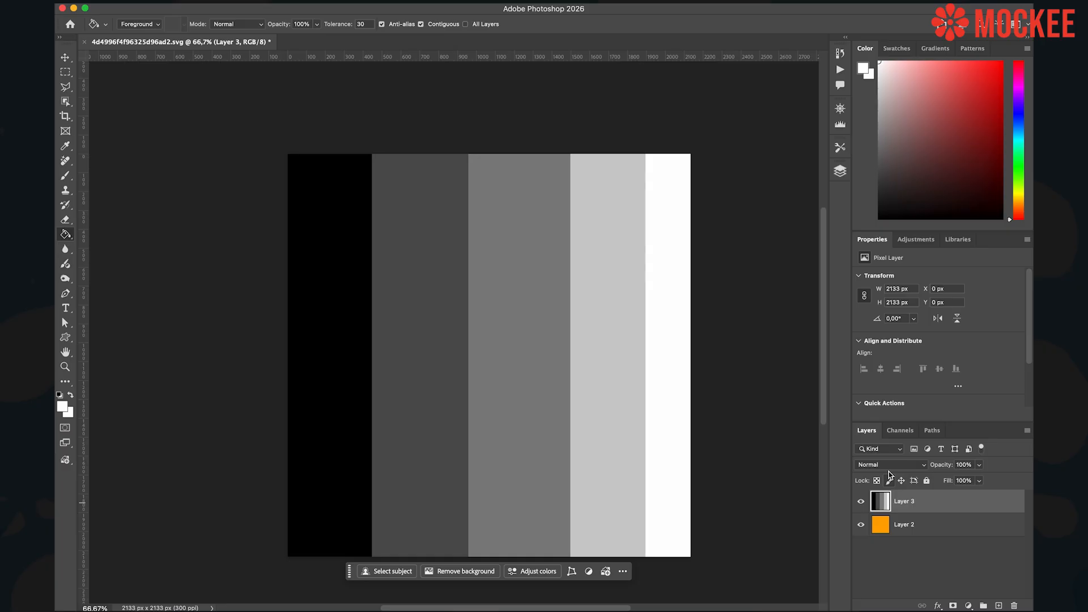
Set the blend mode of the grayscale stripes layer (Layer 3) to Screen over the orange layer.
left_click(888, 467)
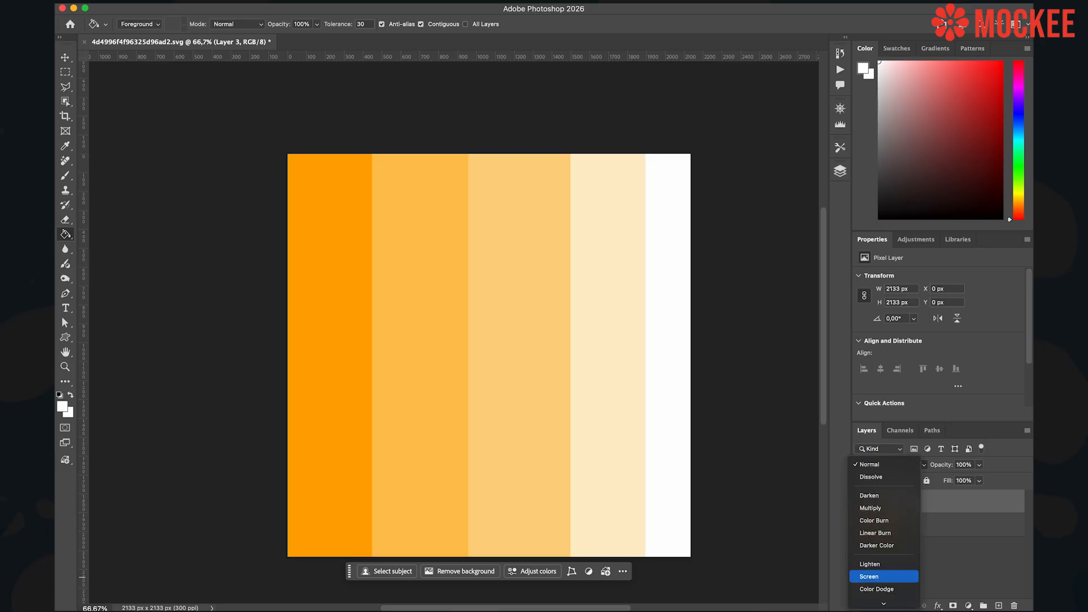
left_click(875, 576)
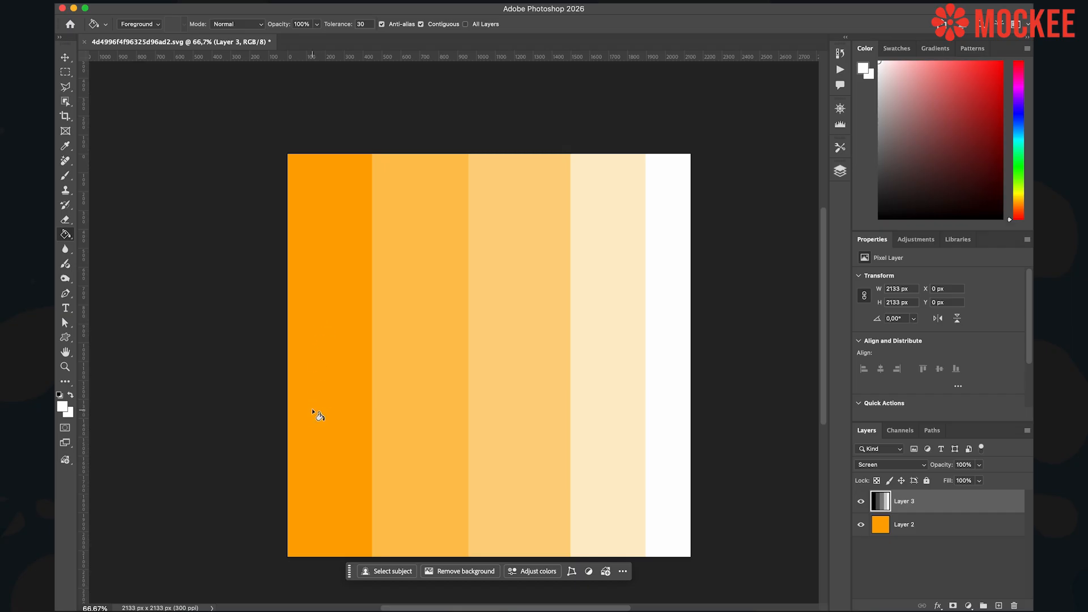
left_click(866, 469)
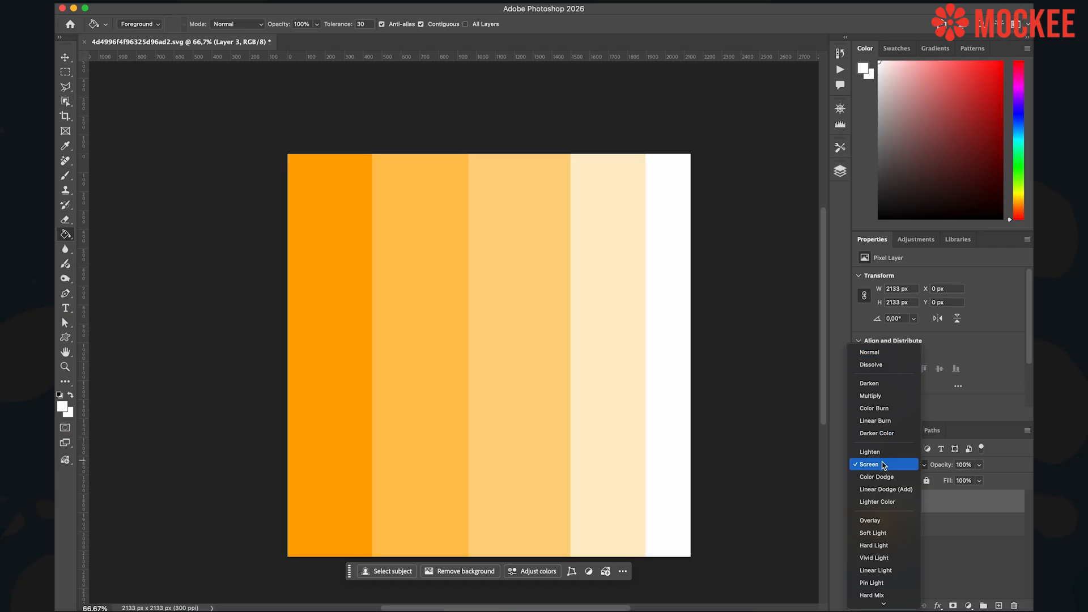
left_click(883, 466)
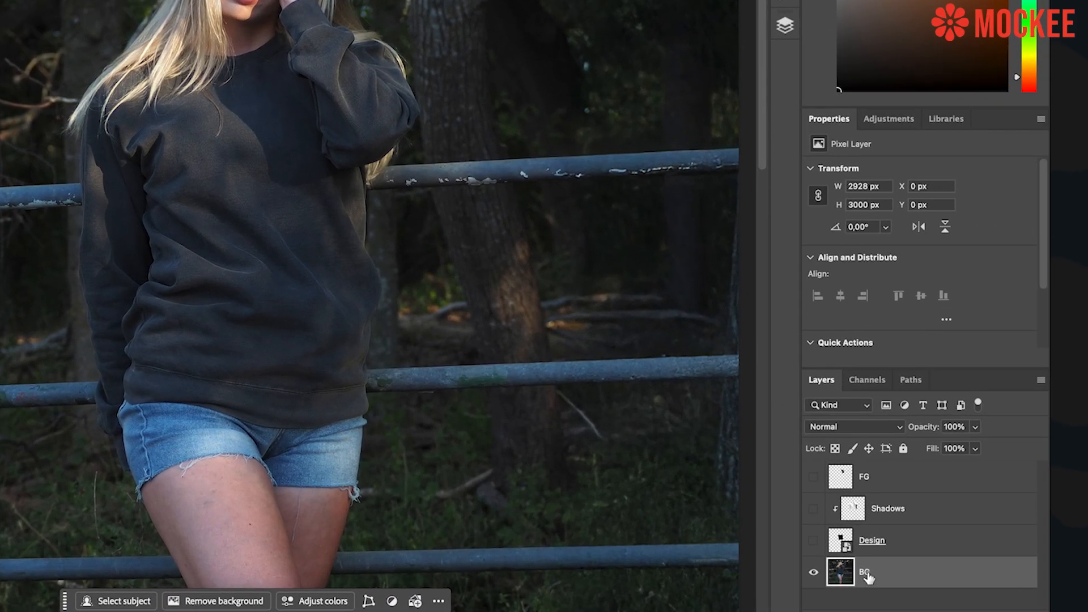
Duplicate the BG layer under the name Highlights.
right_click(867, 575)
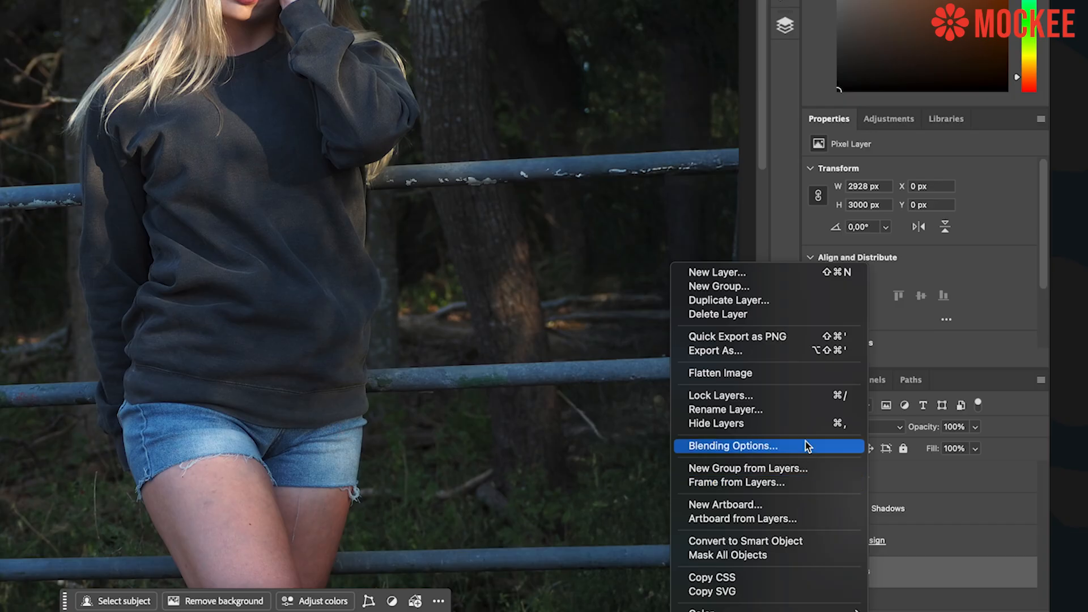
left_click(790, 300)
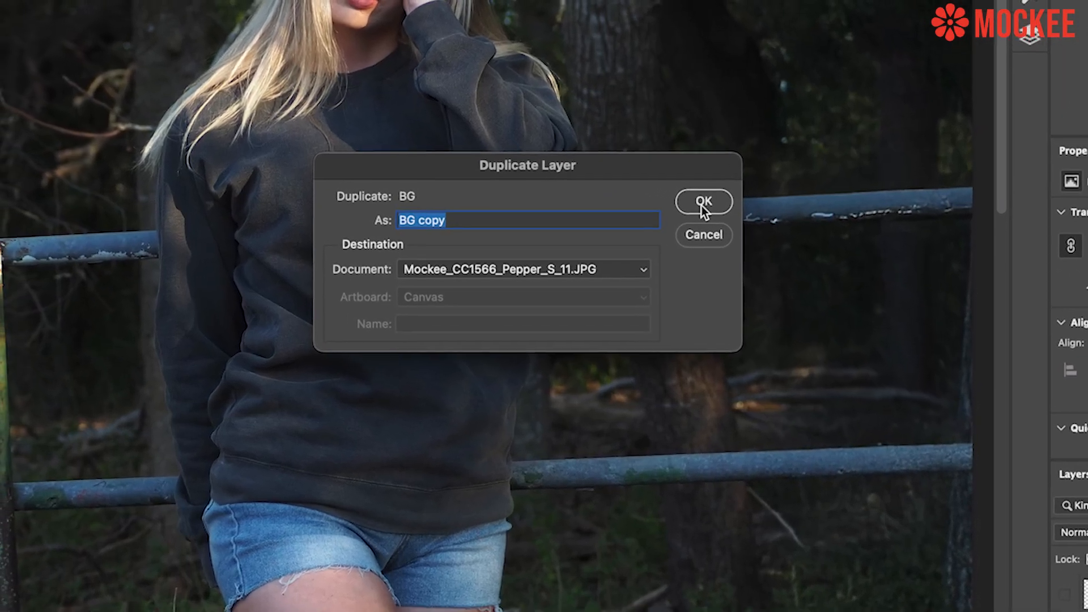
type("Highl")
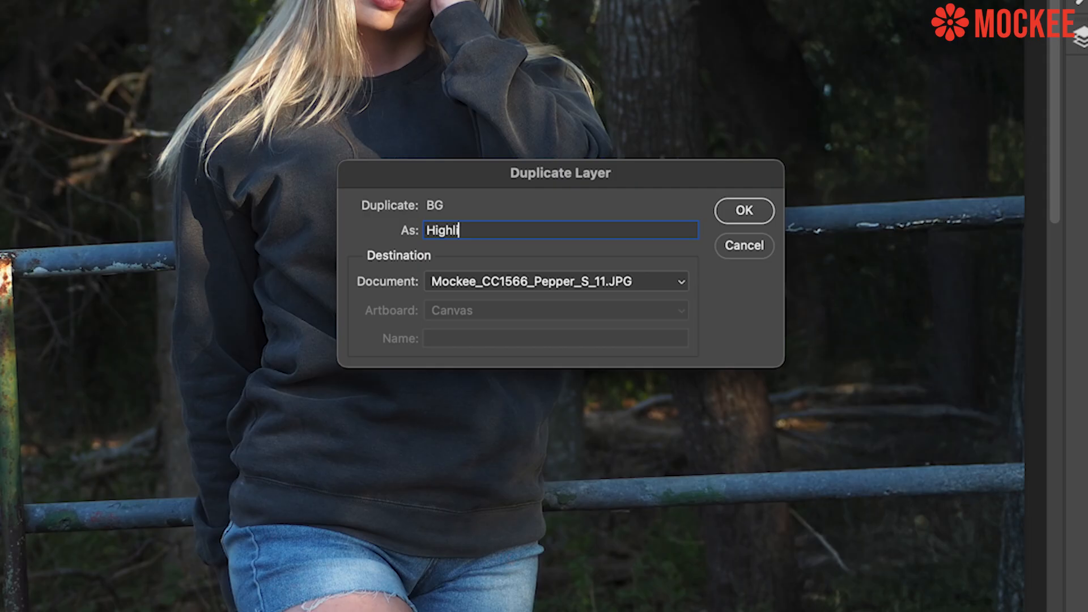
type("ights")
key("Return")
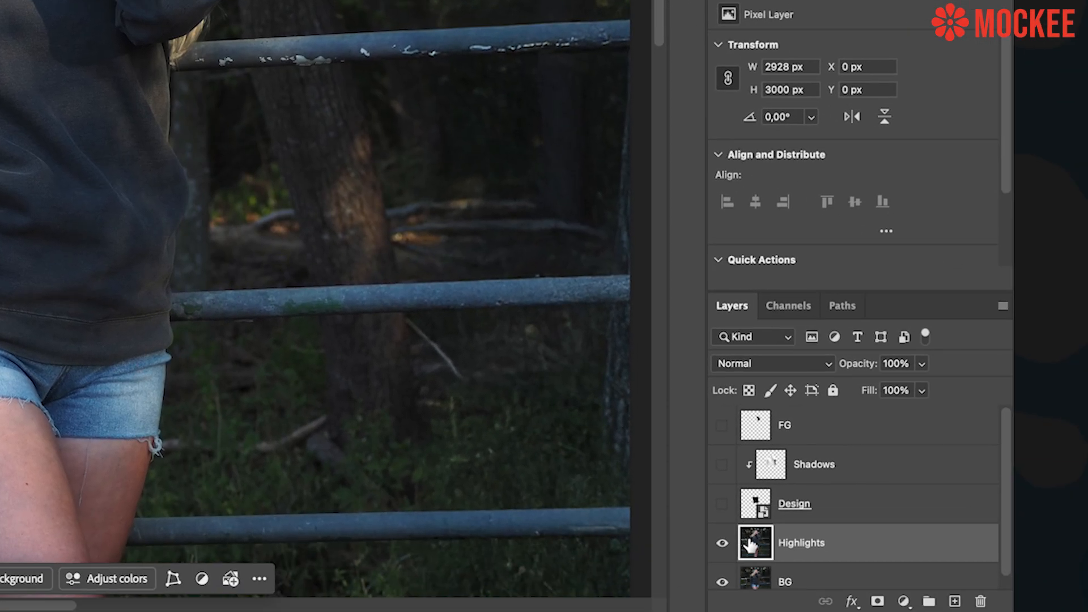
Move the Highlights layer directly above Shadows and make the Design and Shadows layers visible.
left_click_drag(749, 544, 748, 463)
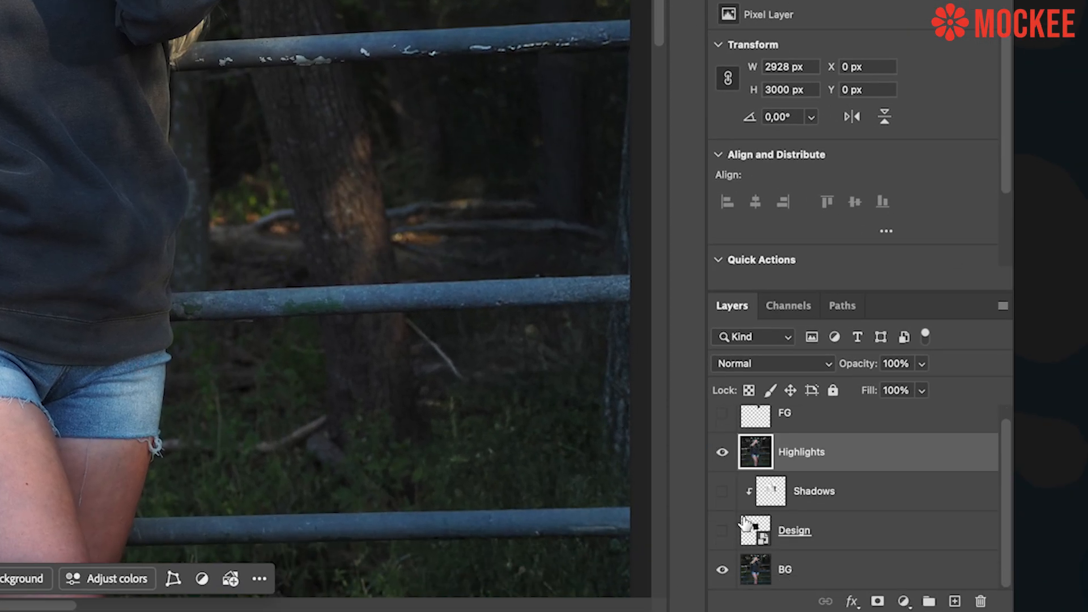
left_click(722, 530)
left_click(722, 491)
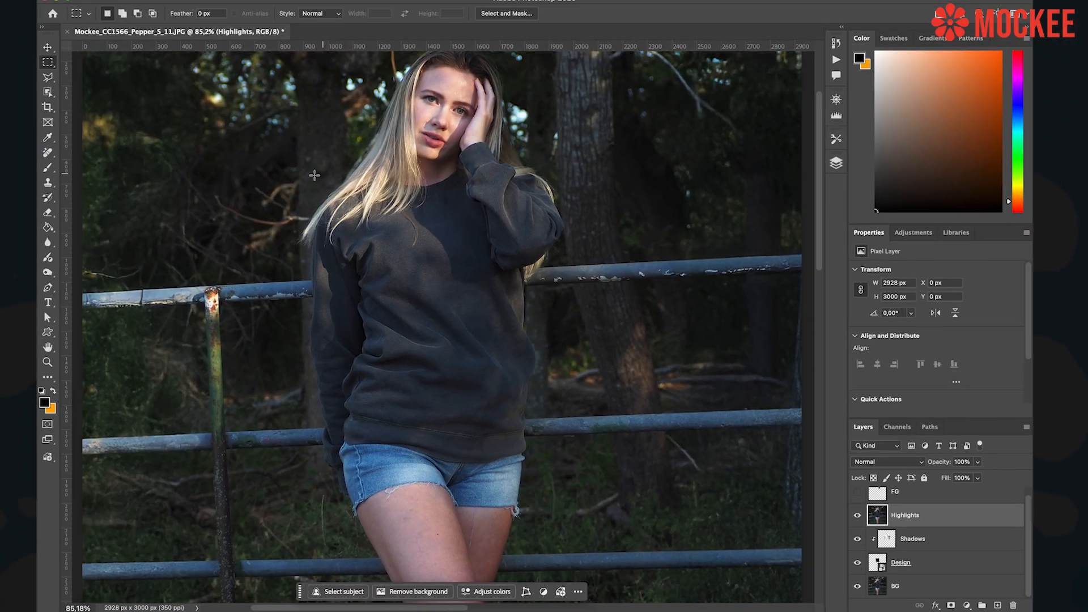
Select an area of about 1221 × 1102 px around the sweatshirt, invert the selection and delete the rest of the Highlights layer.
left_click_drag(289, 159, 598, 434)
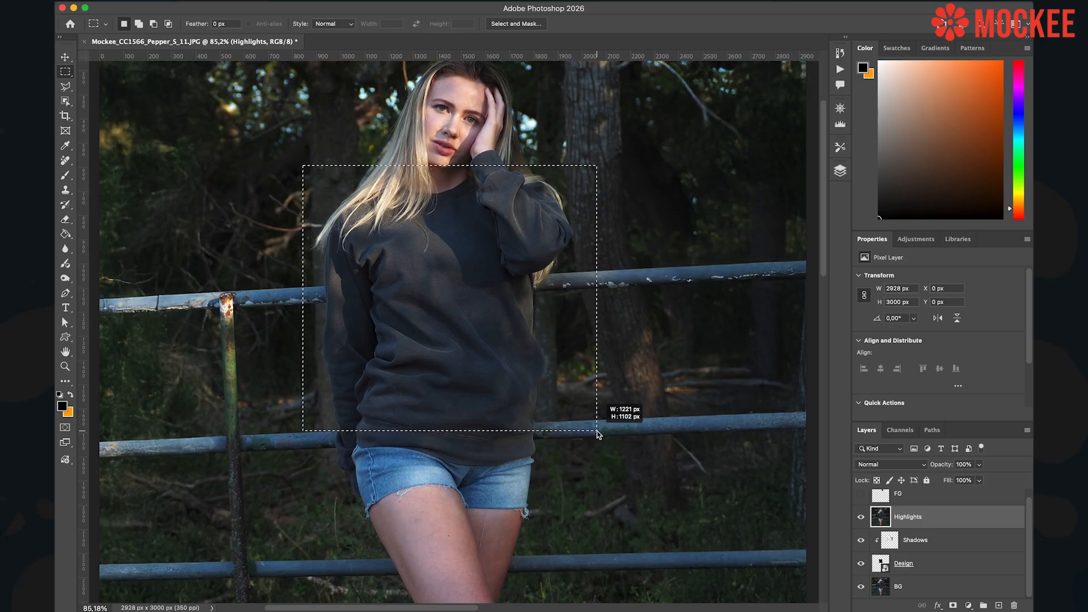
left_click_drag(598, 435, 598, 434)
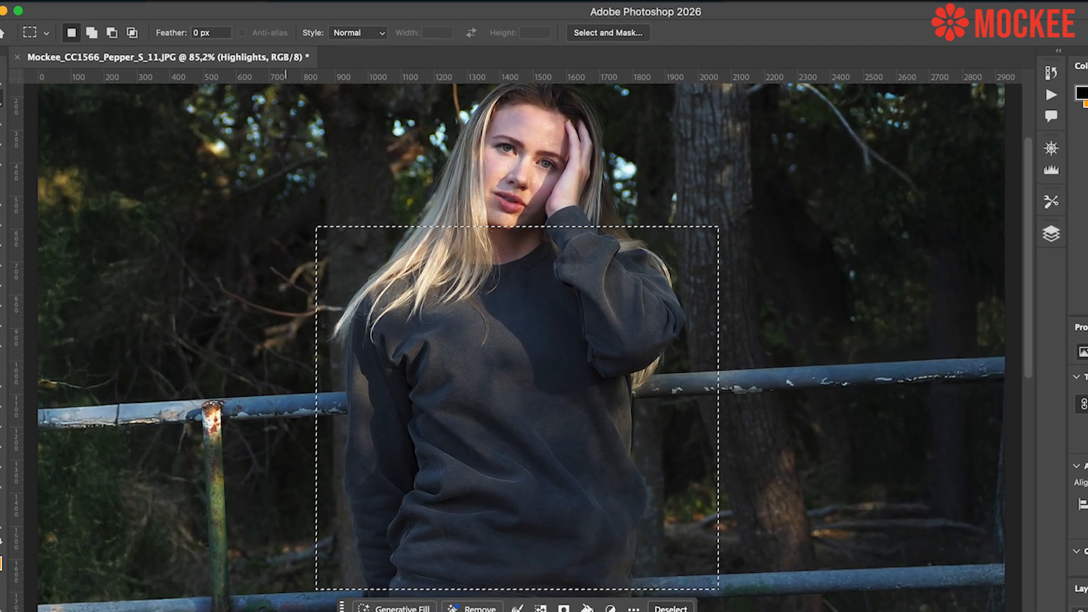
left_click(301, 0)
left_click(437, 92)
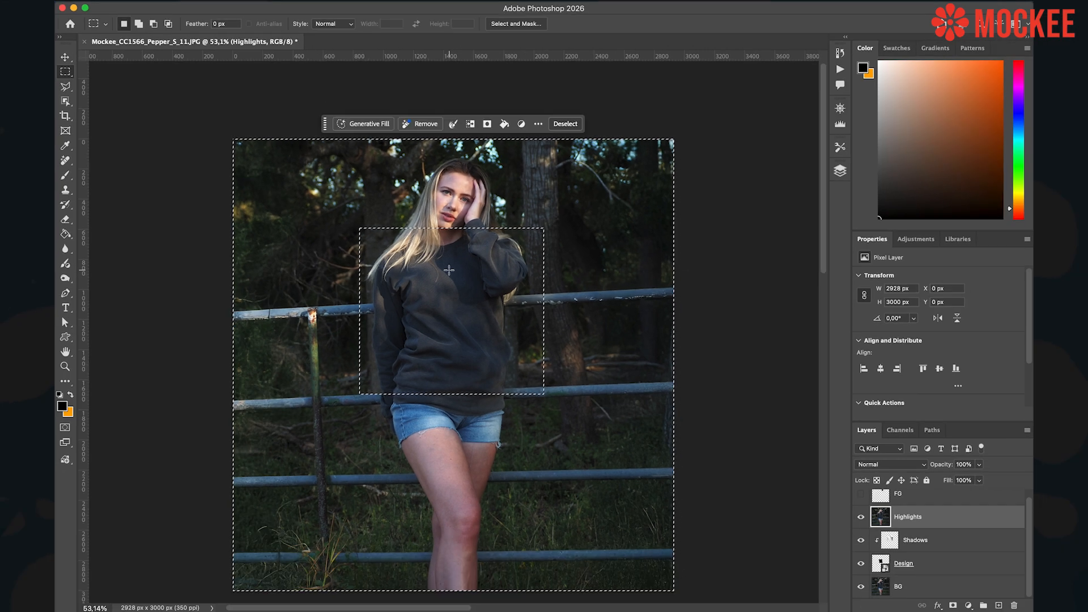
mouse_move(861, 588)
left_mouse_down()
mouse_move(860, 541)
mouse_move(859, 589)
left_mouse_up()
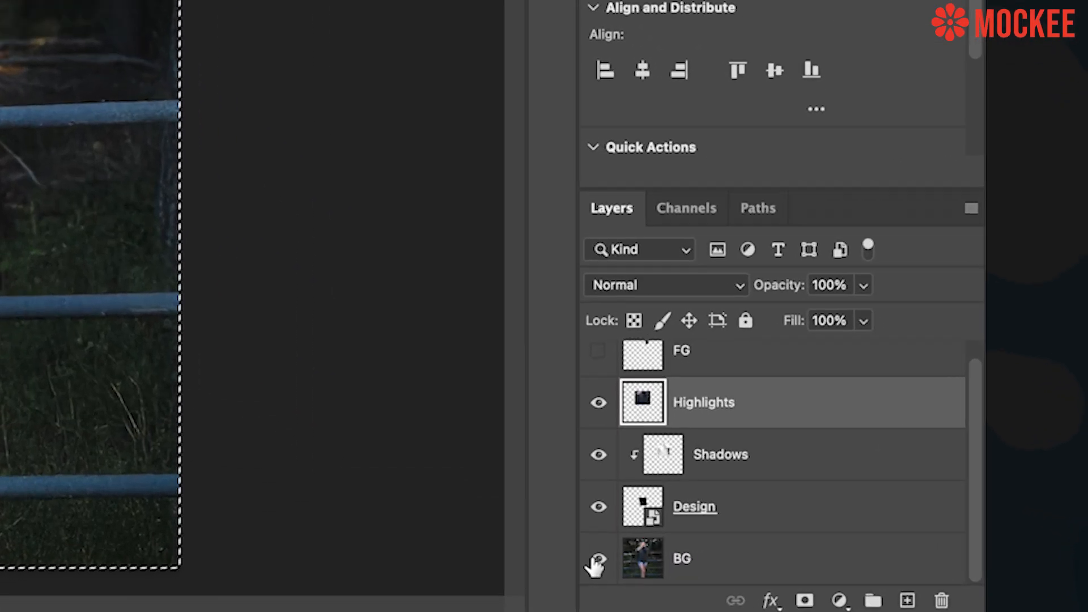
Clip the Highlights layer to the Design layer and make the FG layer visible, clearing the selection.
left_click(651, 388, "alt")
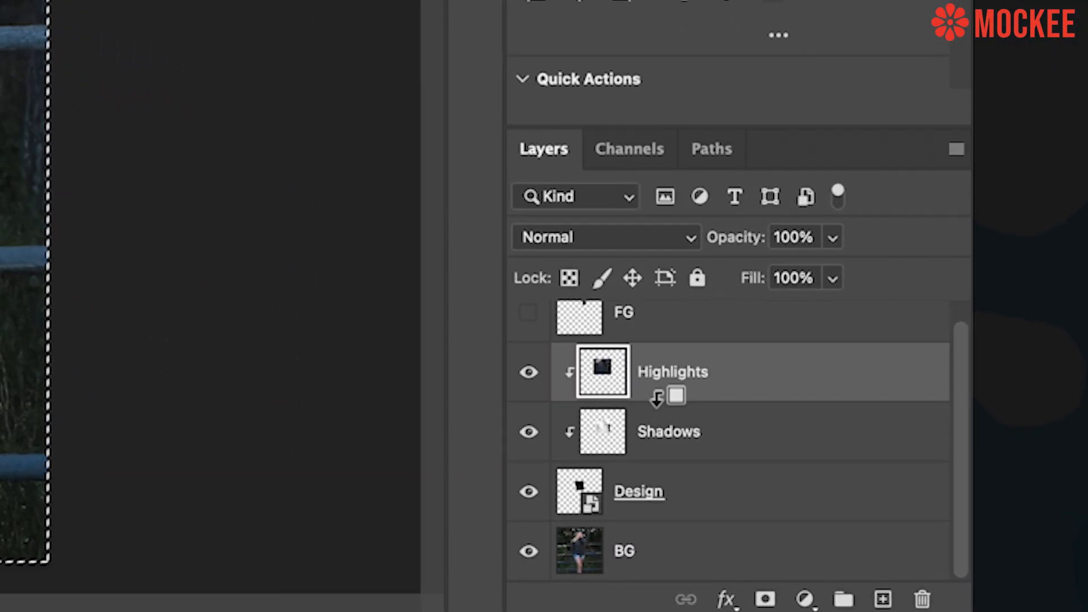
left_click(528, 313)
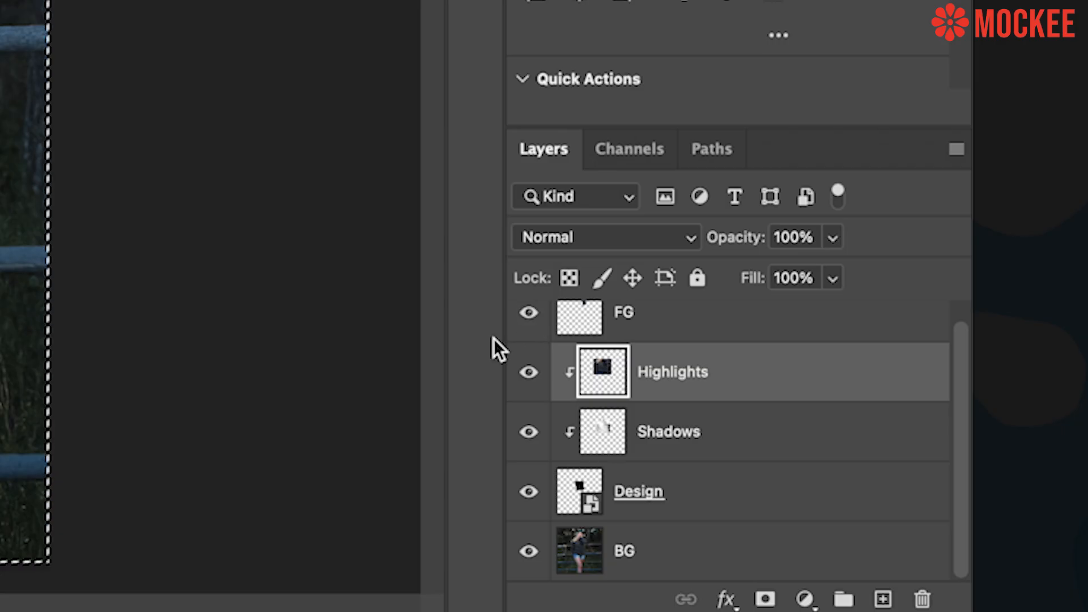
key("super+d")
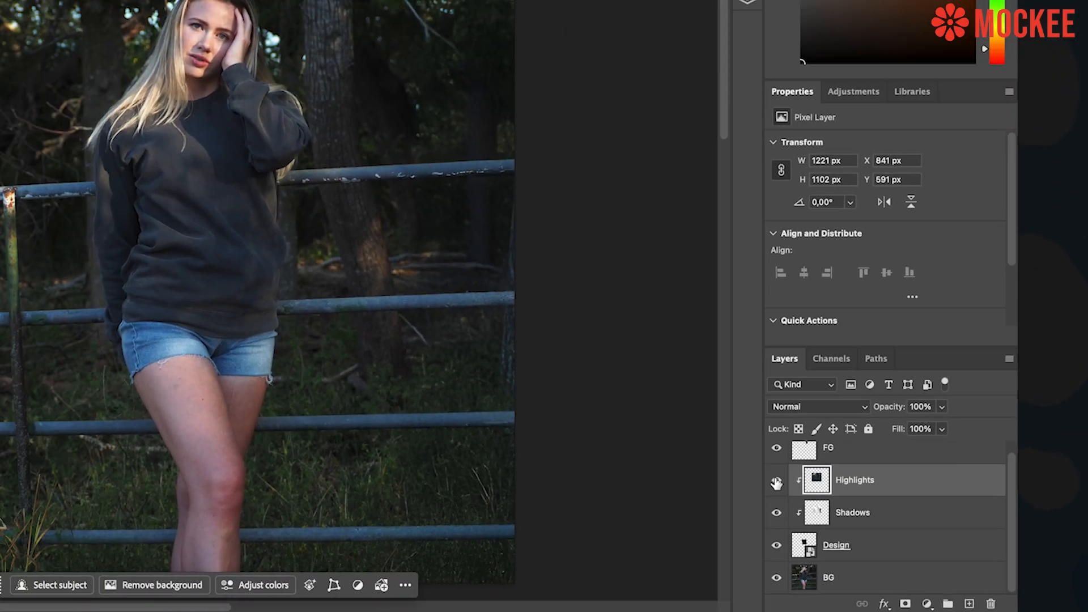
Compare the black design area with the Highlights layer hidden and shown at 100% zoom.
left_click(645, 422)
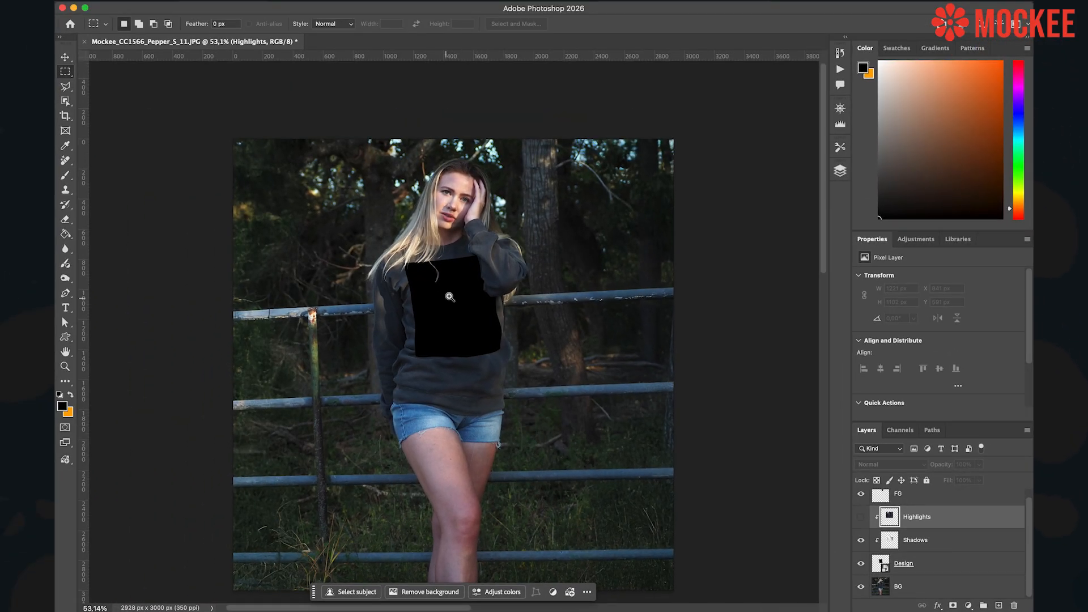
key("z")
left_click(449, 296)
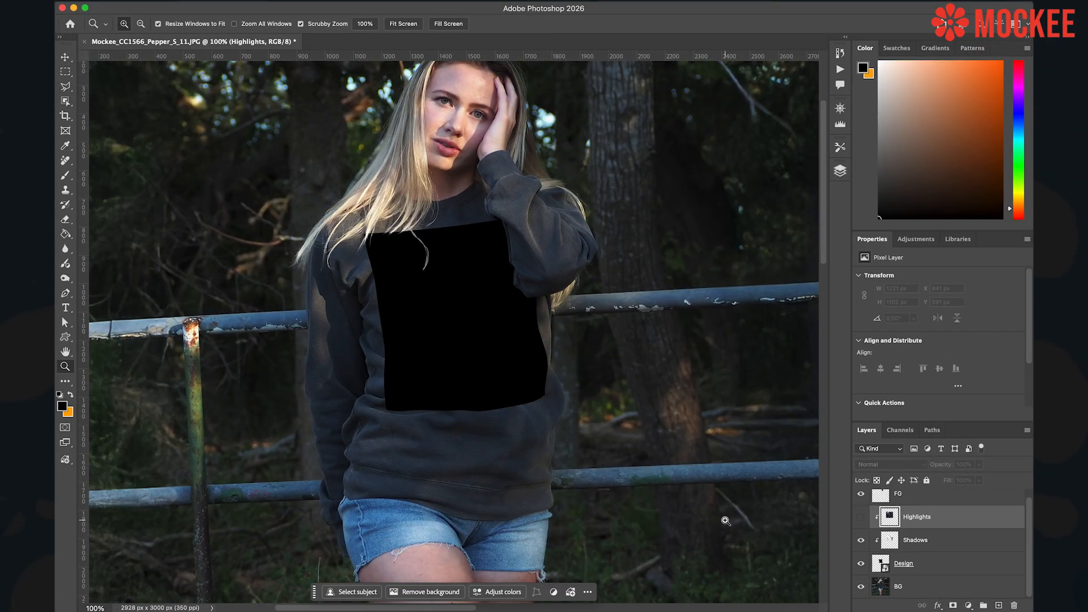
left_click(861, 518)
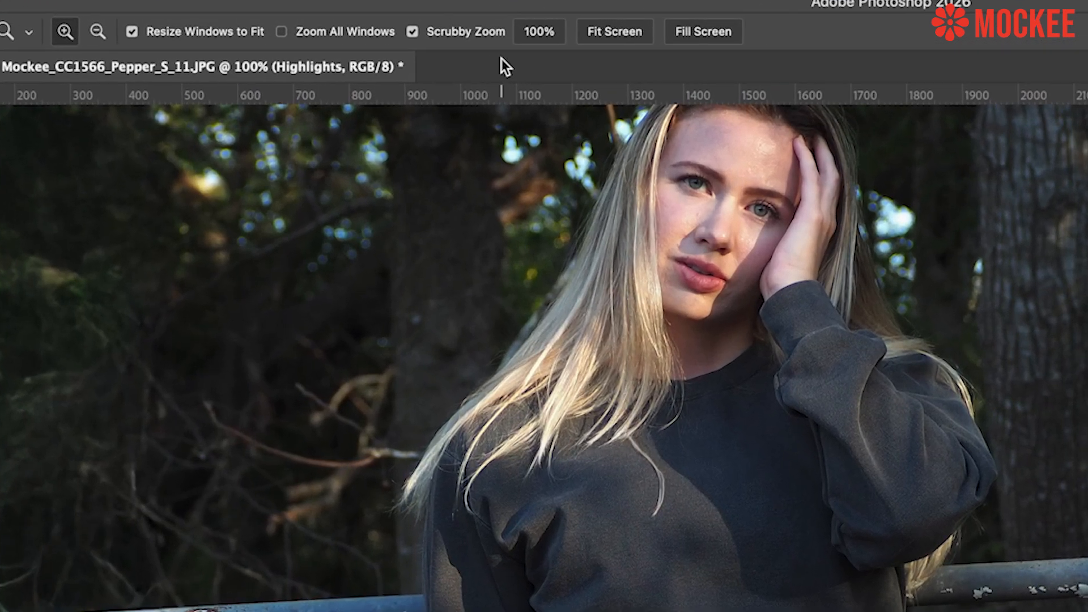
Desaturate the Highlights layer and check it by hiding and showing the layer.
left_click(209, 0)
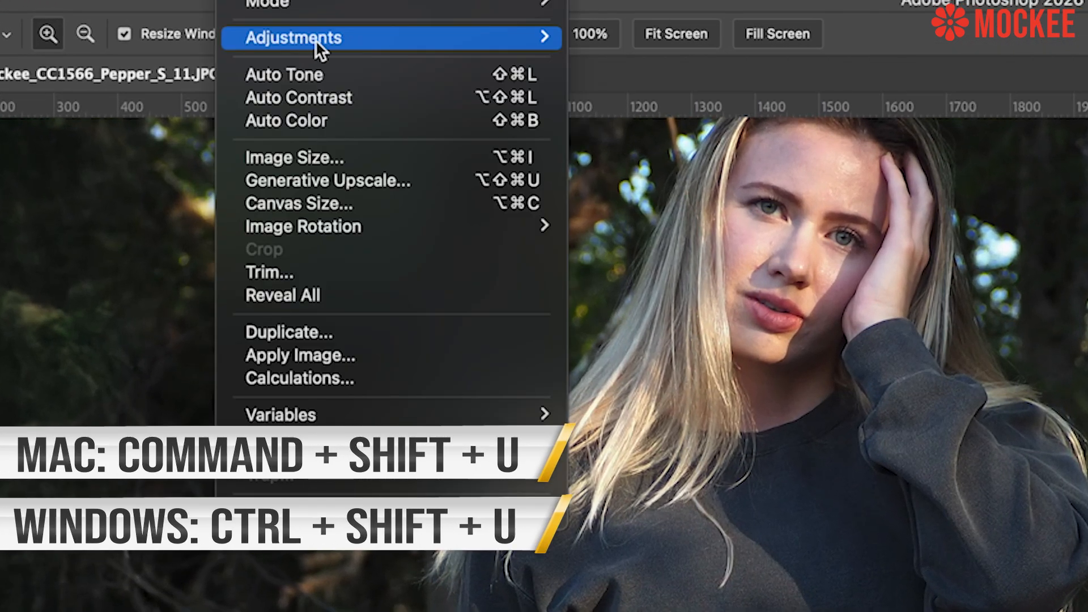
mouse_move(315, 39)
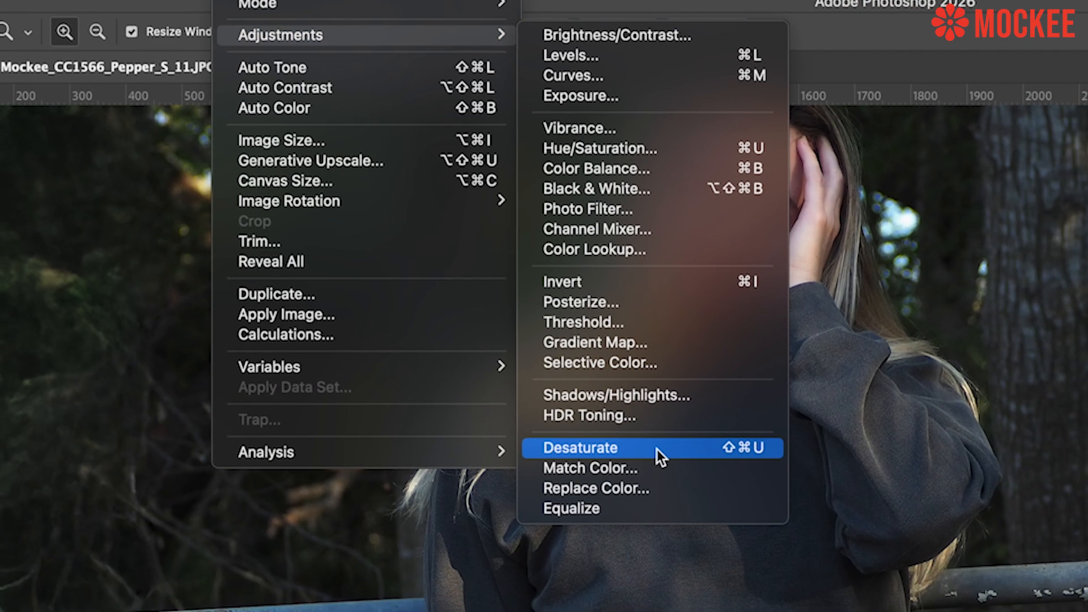
left_click(668, 510)
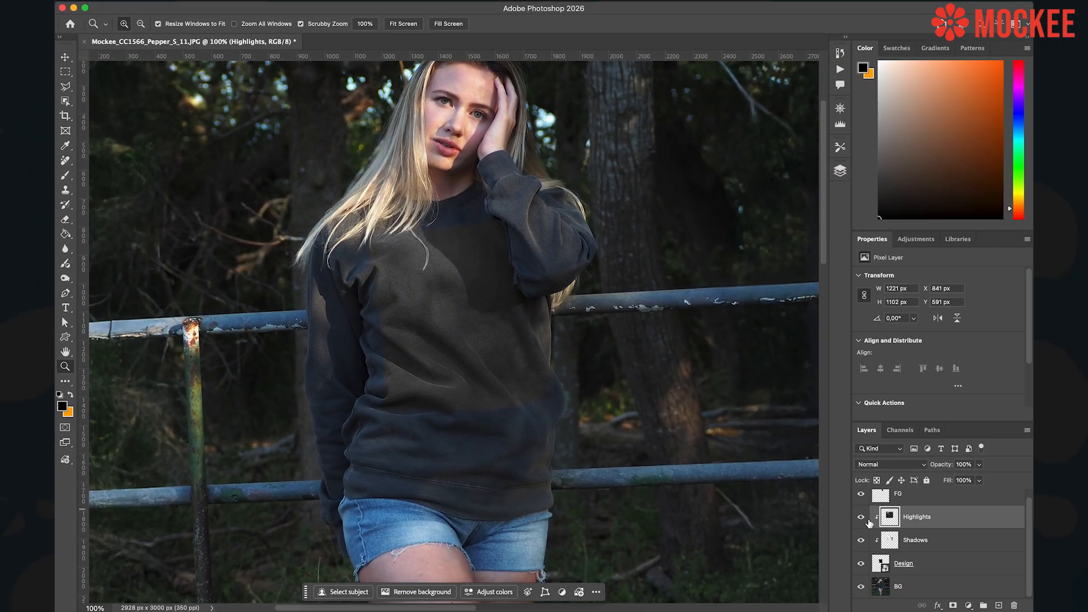
left_click(861, 517)
left_click(861, 517)
Set the Highlights layer's blend mode to Screen.
left_click(463, 301)
left_click(470, 302, "alt")
left_click(472, 303)
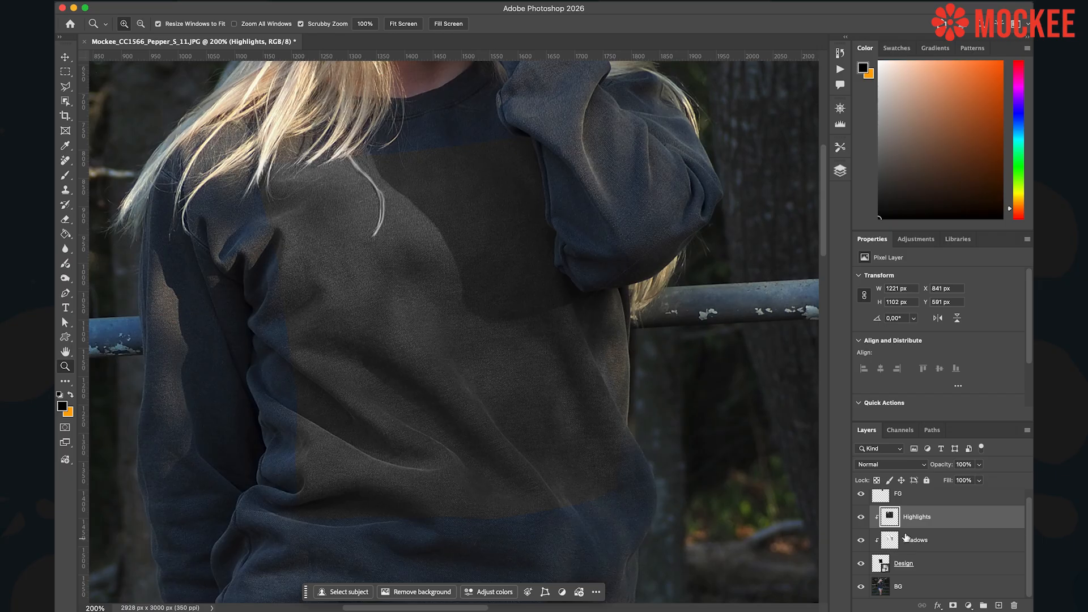
left_click(876, 464)
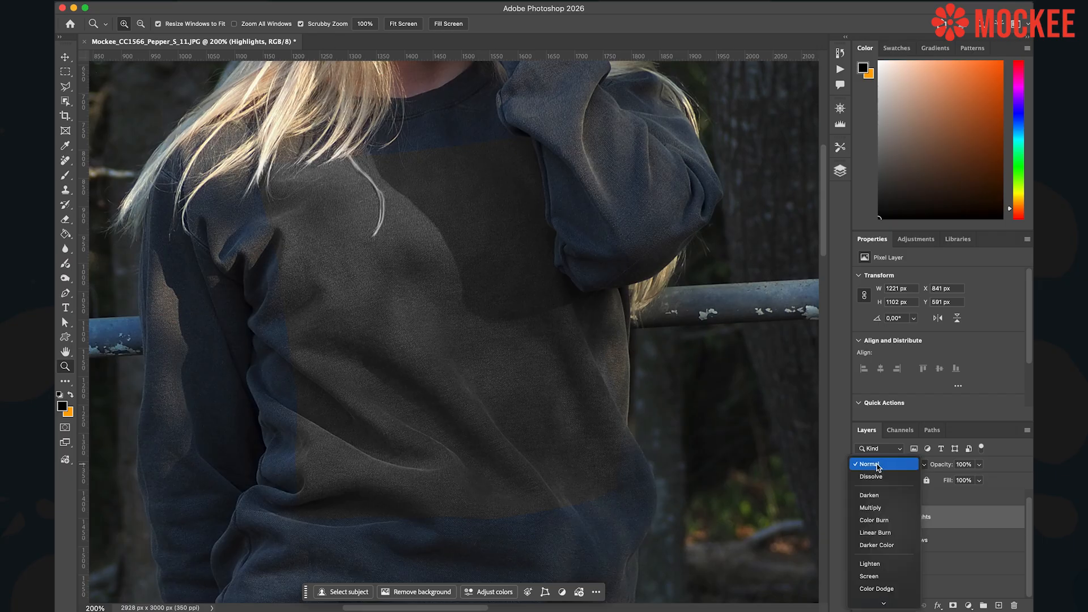
left_click(879, 575)
scroll(892, 562, "down", 3)
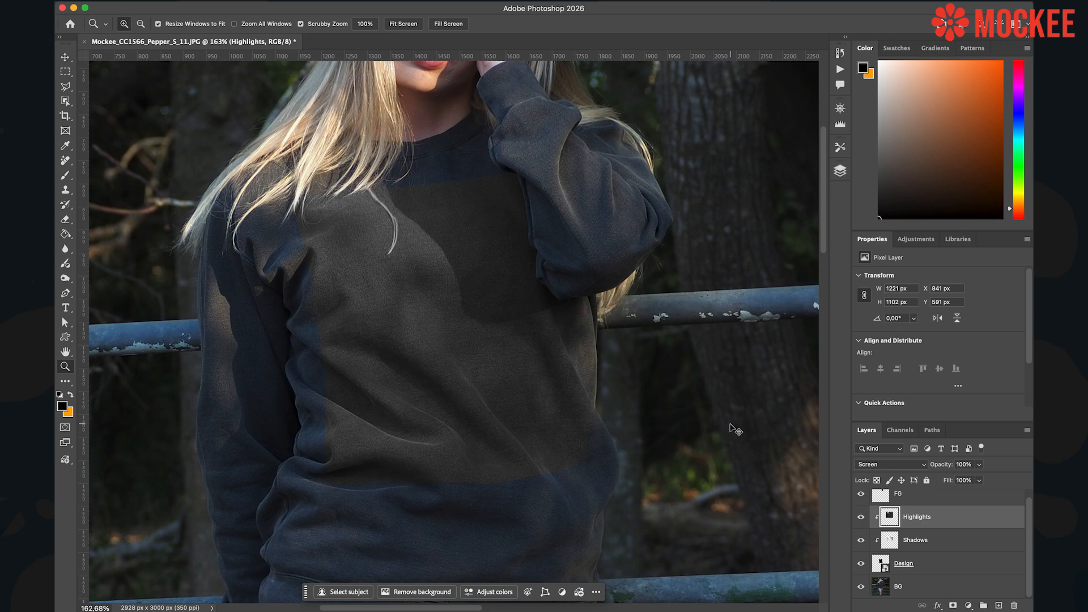
Apply a Levels adjustment to the Highlights layer with input levels of 0, 0,50 and 255.
left_click(246, 1)
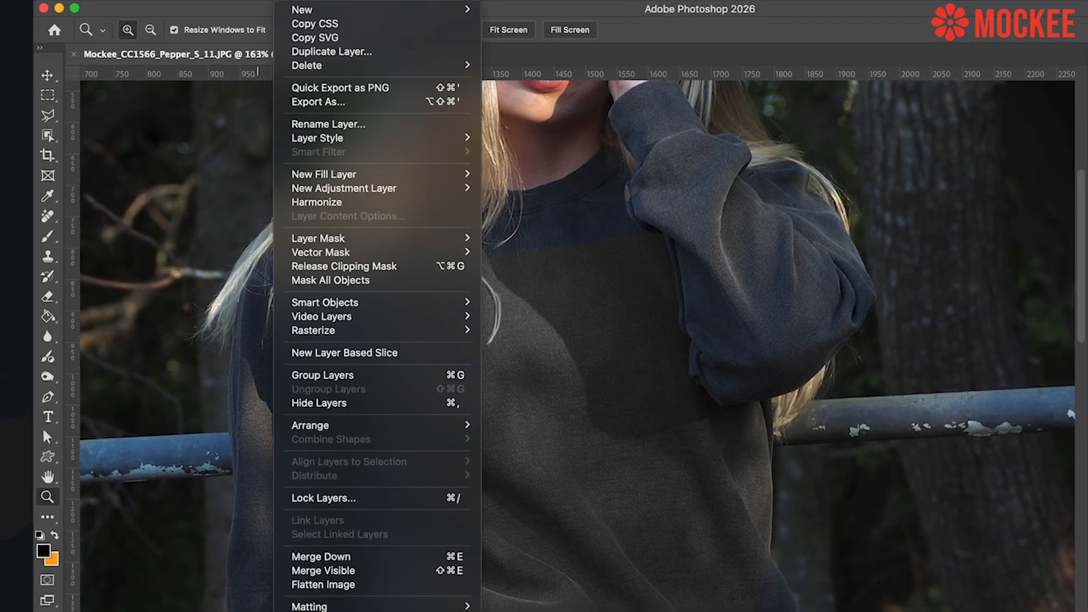
mouse_move(215, 1)
mouse_move(404, 37)
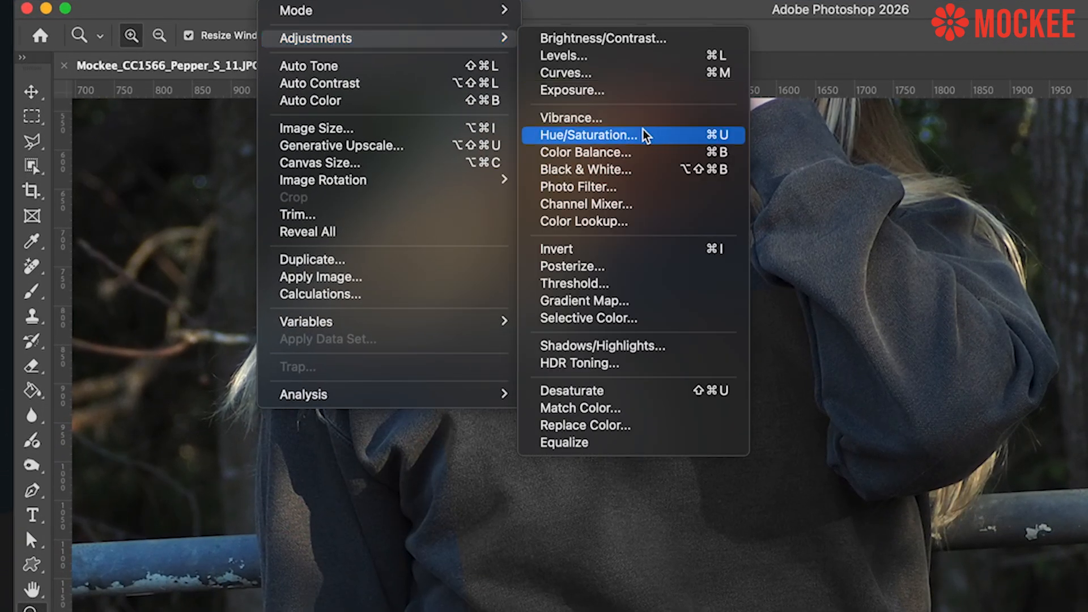
left_click(636, 56)
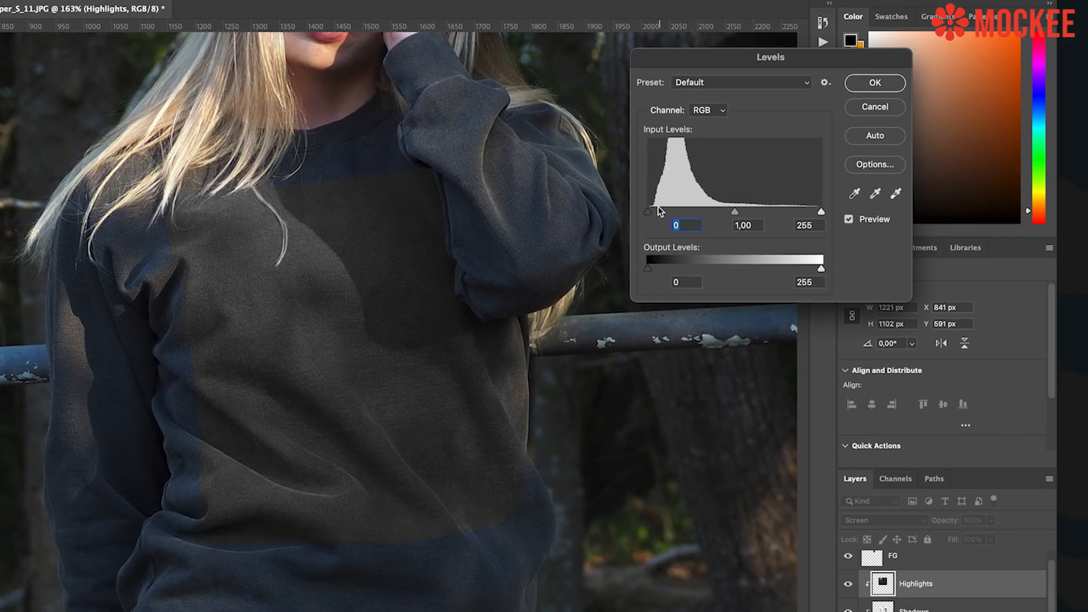
left_click_drag(648, 211, 661, 214)
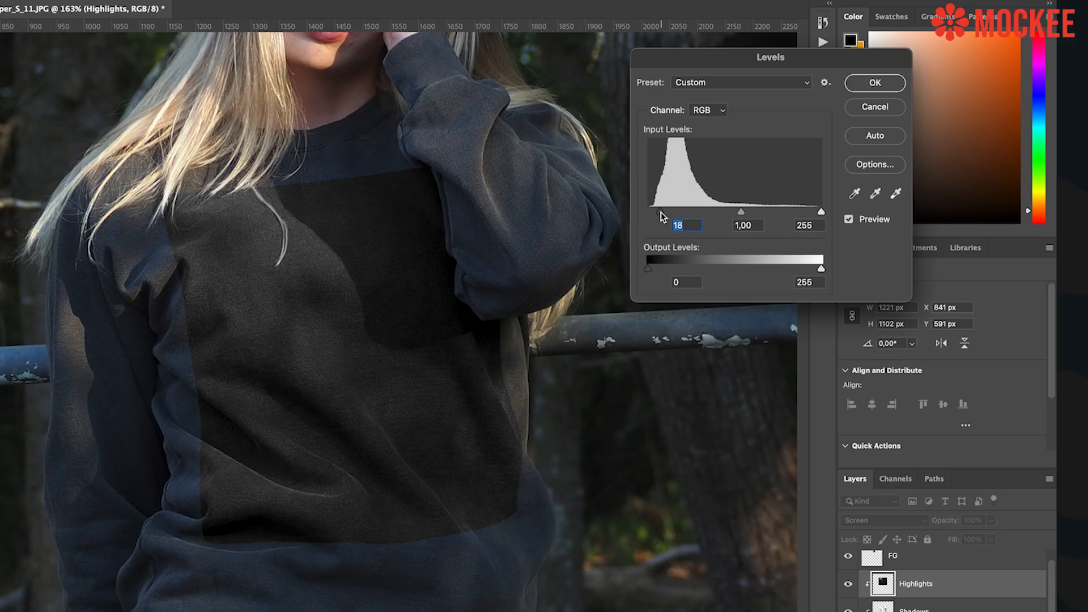
left_click_drag(740, 212, 776, 216)
left_click_drag(658, 214, 629, 212)
left_click_drag(767, 212, 772, 217)
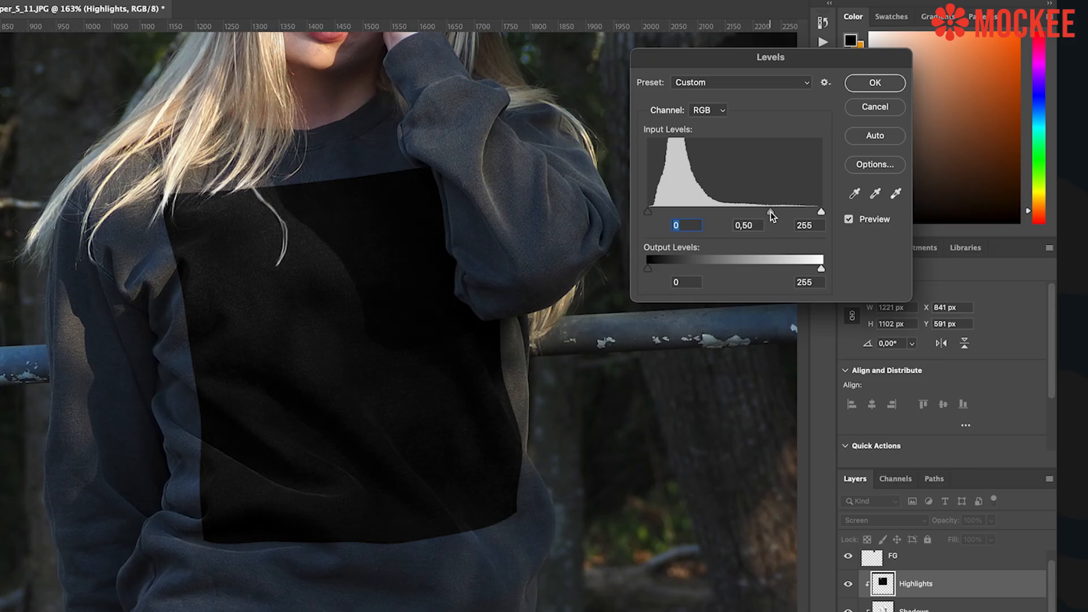
left_click(771, 214)
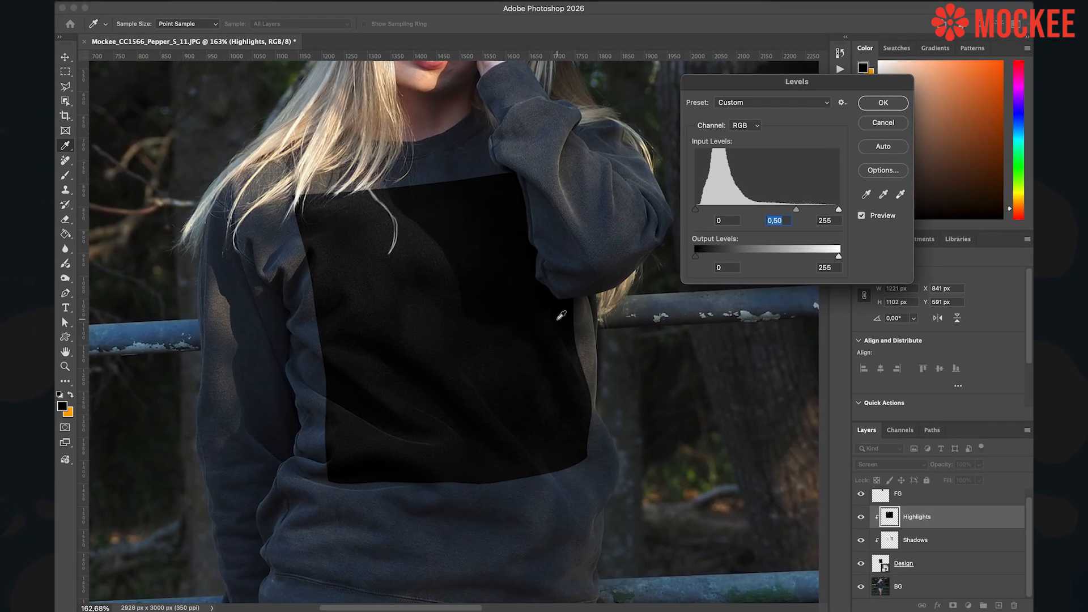
left_click(882, 103)
key("z")
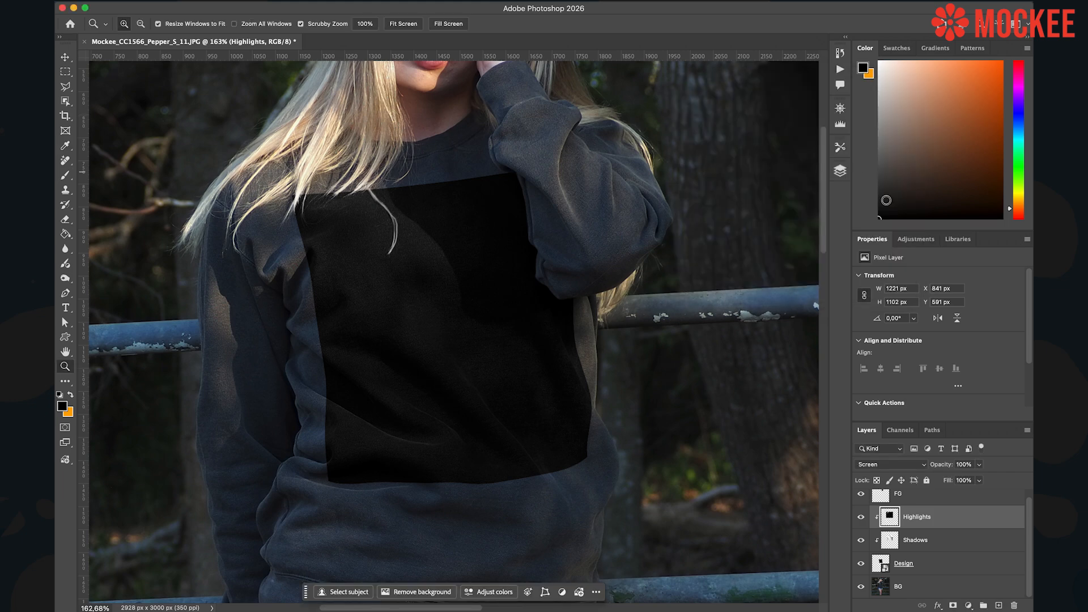
Open the Design smart object's contents, fill Layer 1 with orange, then save and close it.
double_click(882, 561)
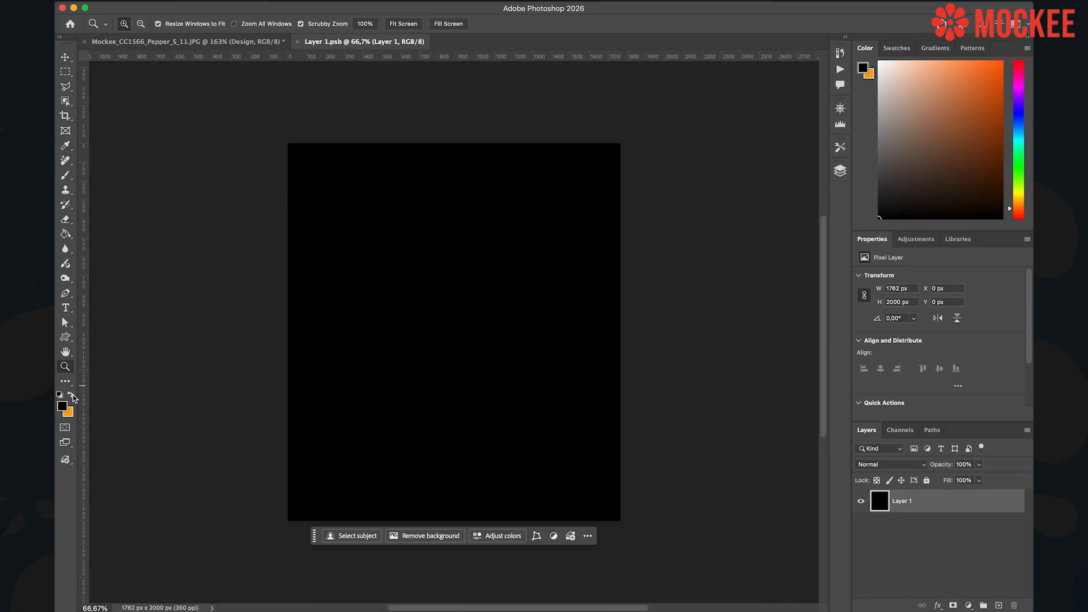
left_click(71, 395)
key("g")
left_click(384, 328)
key("ctrl+s")
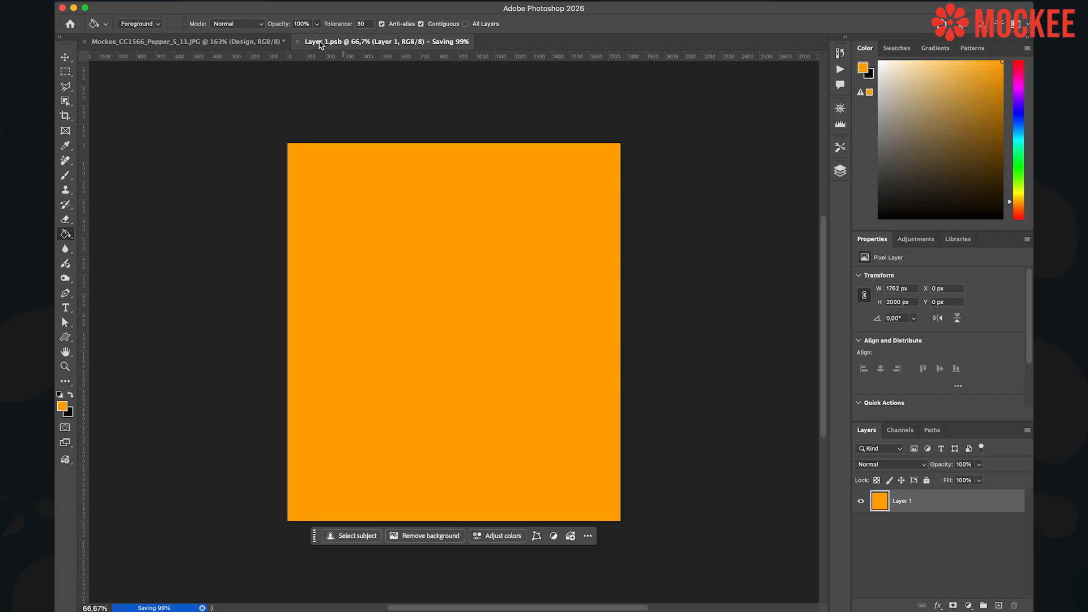
left_click(297, 42)
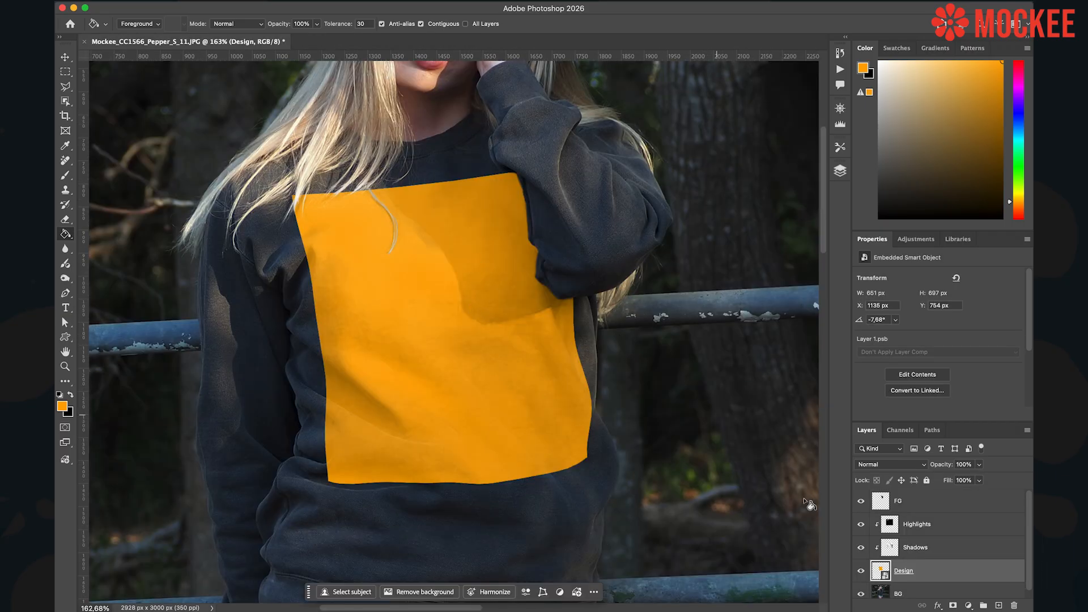
Compare the orange design area with the Highlights layer hidden and shown.
left_click(860, 524)
left_click(860, 524)
left_click(860, 524)
left_click(860, 524)
left_click(860, 524)
left_click(860, 524)
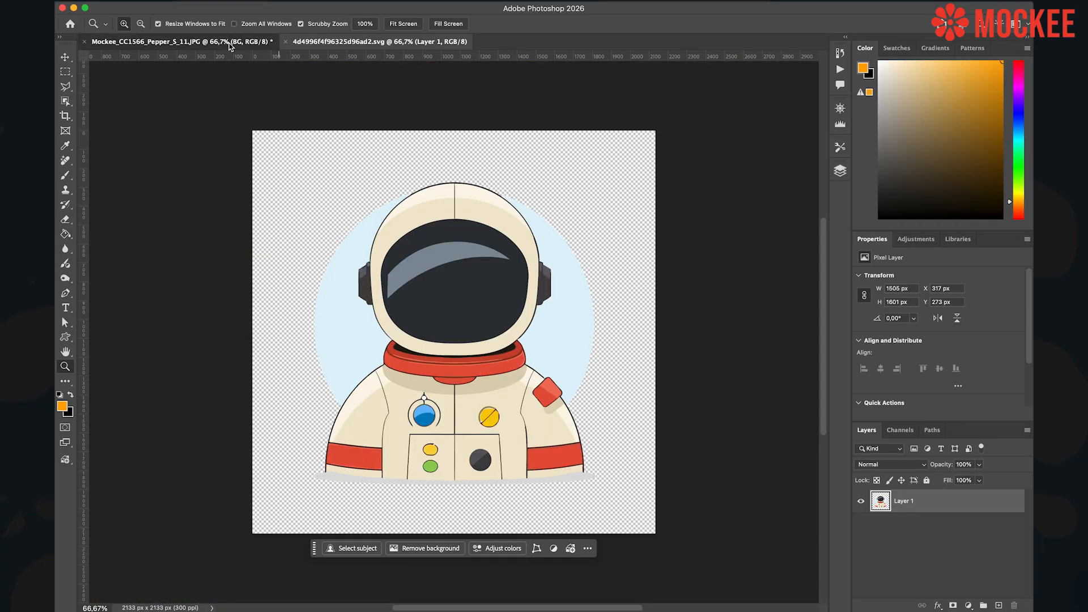
Select the entire canvas of the astronaut artwork 4d4996f4f96325d96ad2.svg and copy it.
left_click(229, 42)
left_click(363, 41)
left_click(65, 72)
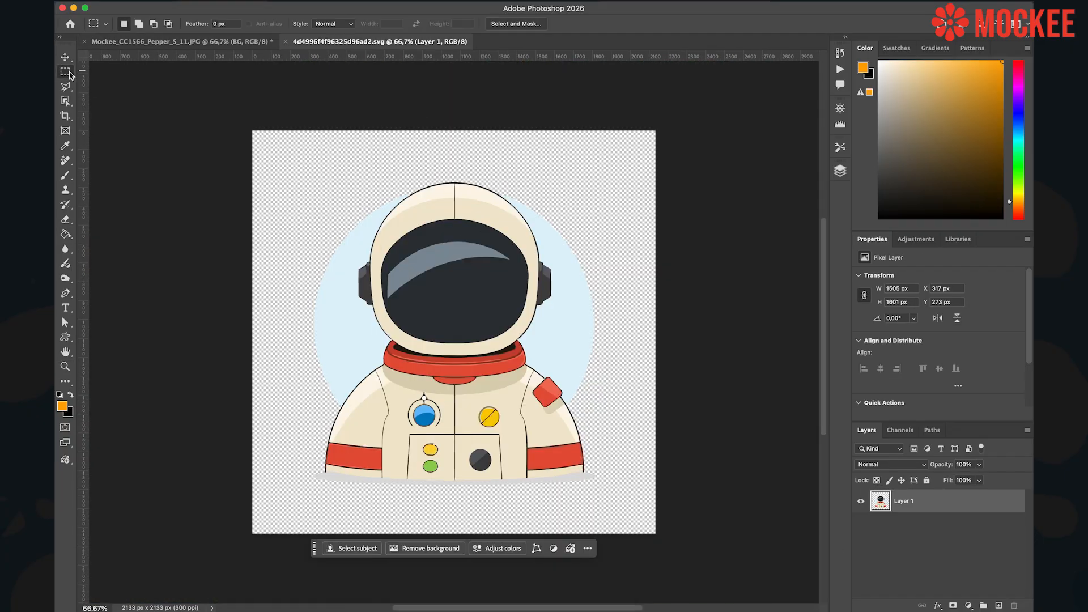
key("super+a")
left_click_drag(177, 102, 698, 536)
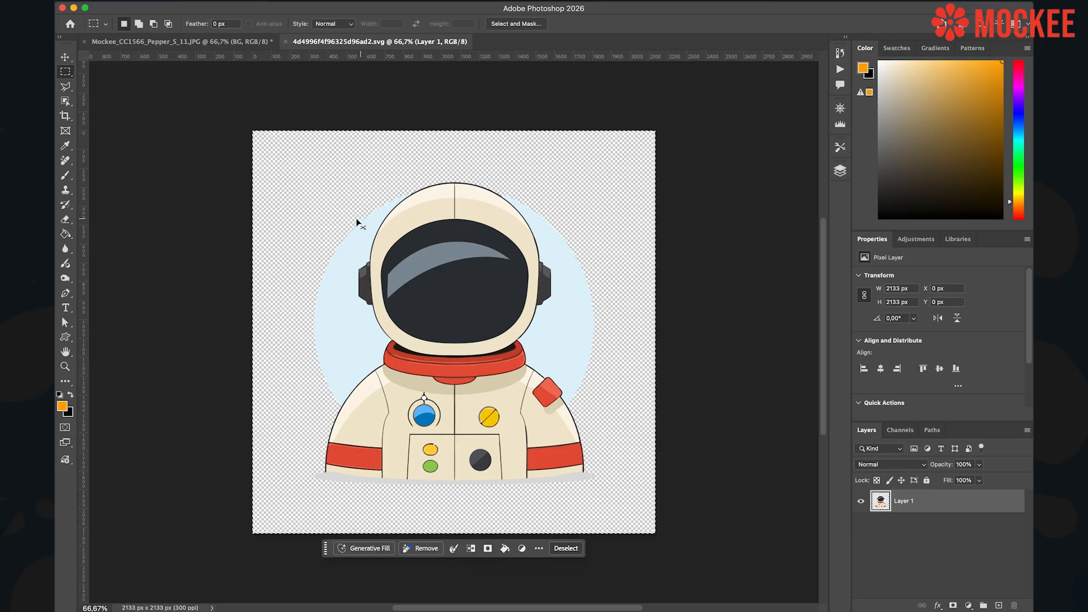
left_click(177, 0)
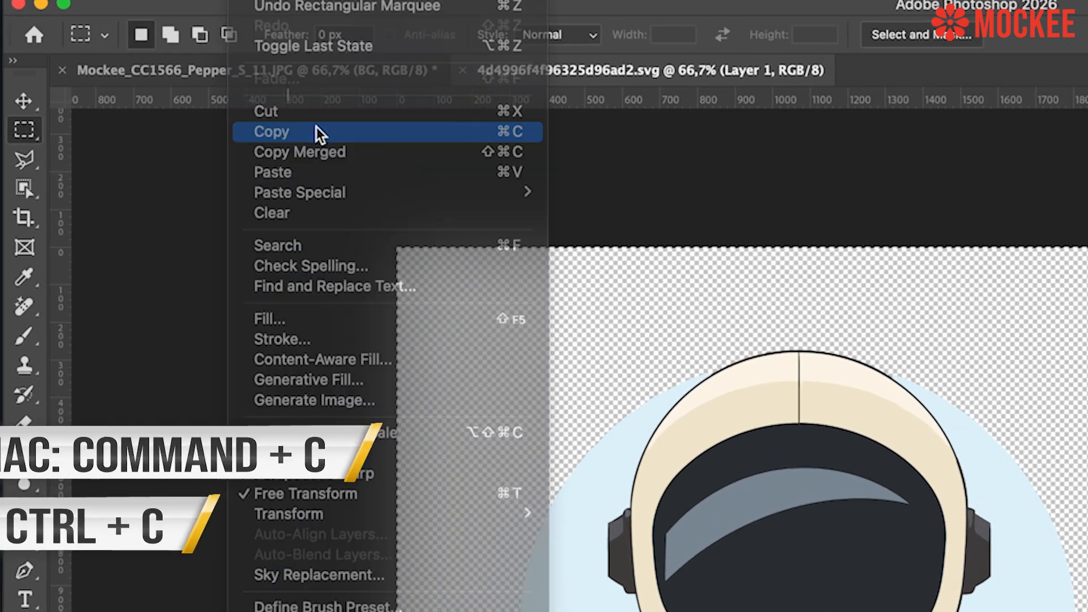
left_click(269, 104)
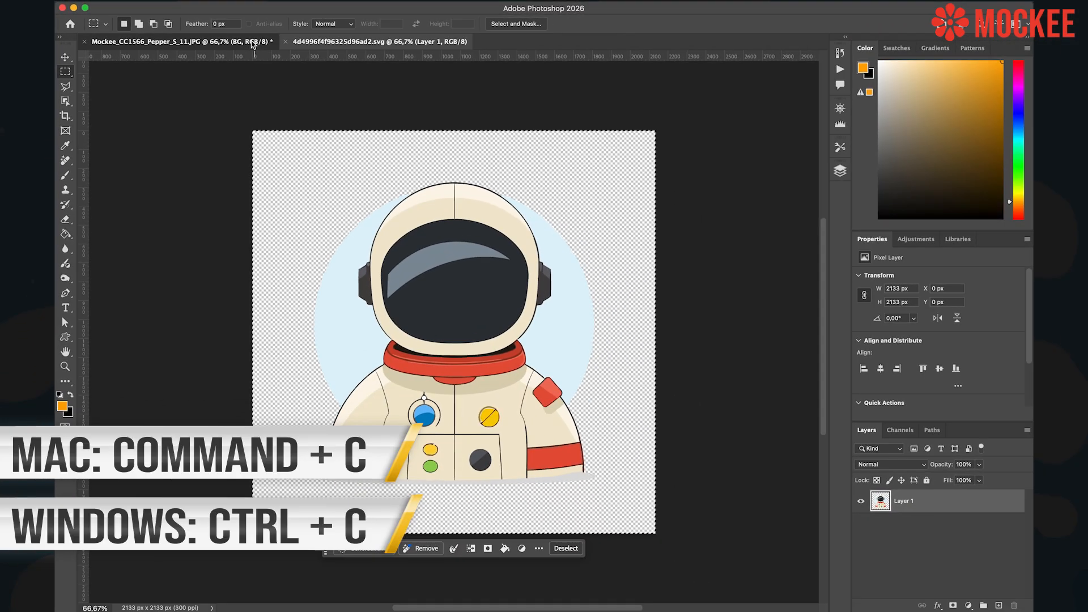
Paste the astronaut into the Design smart object's contents, delete the orange Layer 1 and save.
left_click(356, 61)
double_click(879, 563)
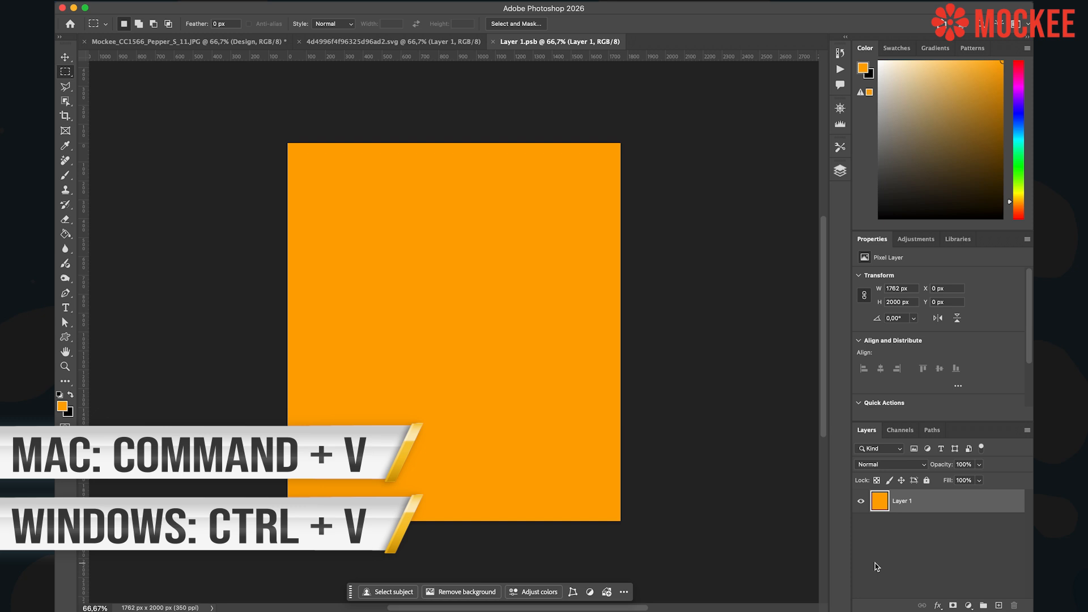
key("super+v")
left_click(880, 531)
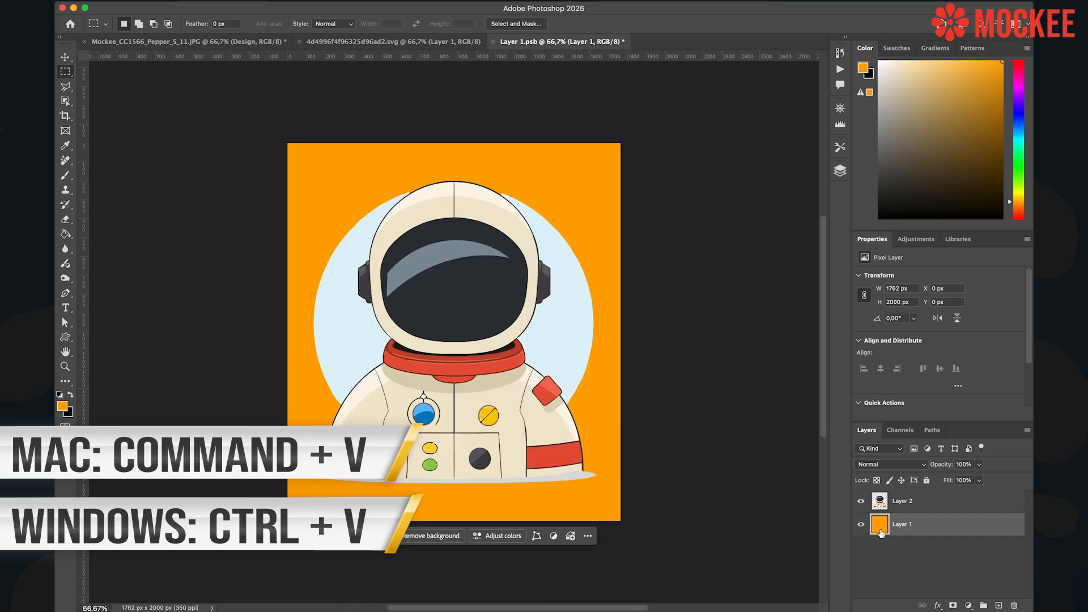
key("Delete")
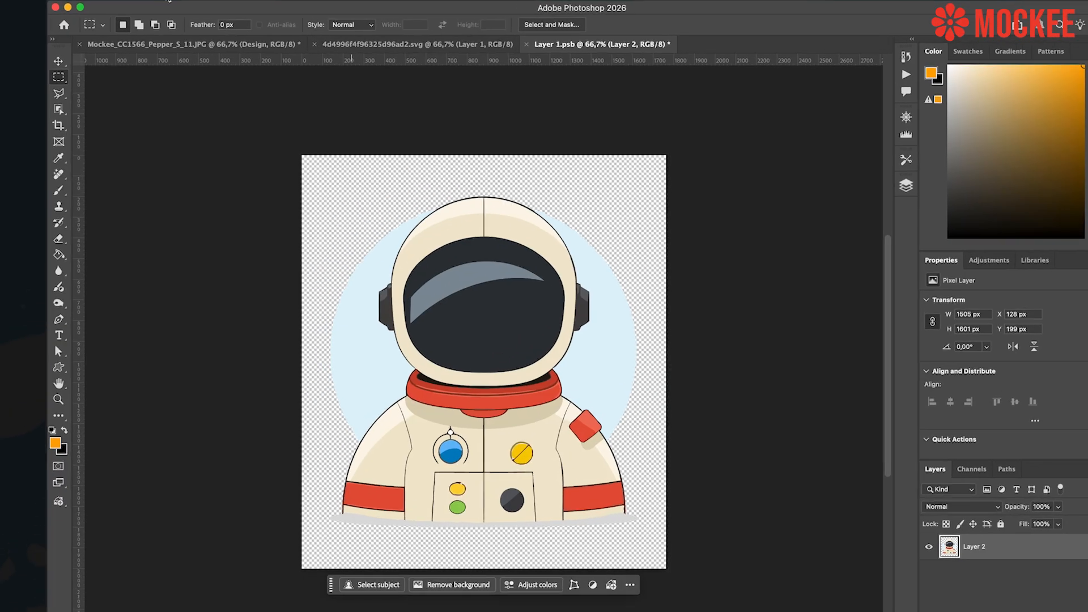
left_click(159, 1)
left_click(241, 149)
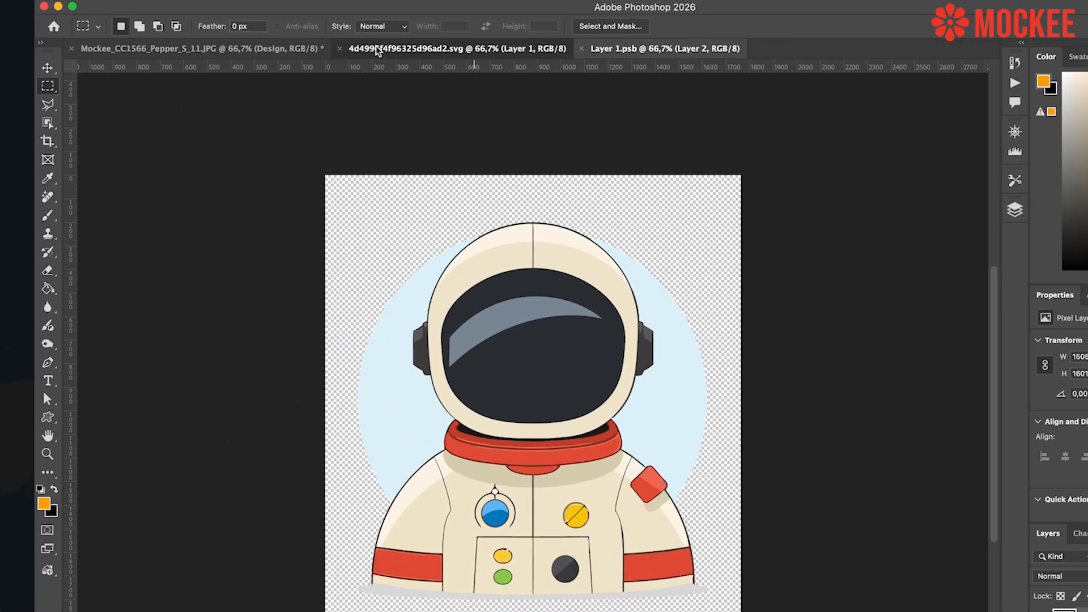
Close the astronaut SVG document without saving and view the design on the sweatshirt mockup at 100% zoom.
left_click(378, 51)
left_click(339, 48)
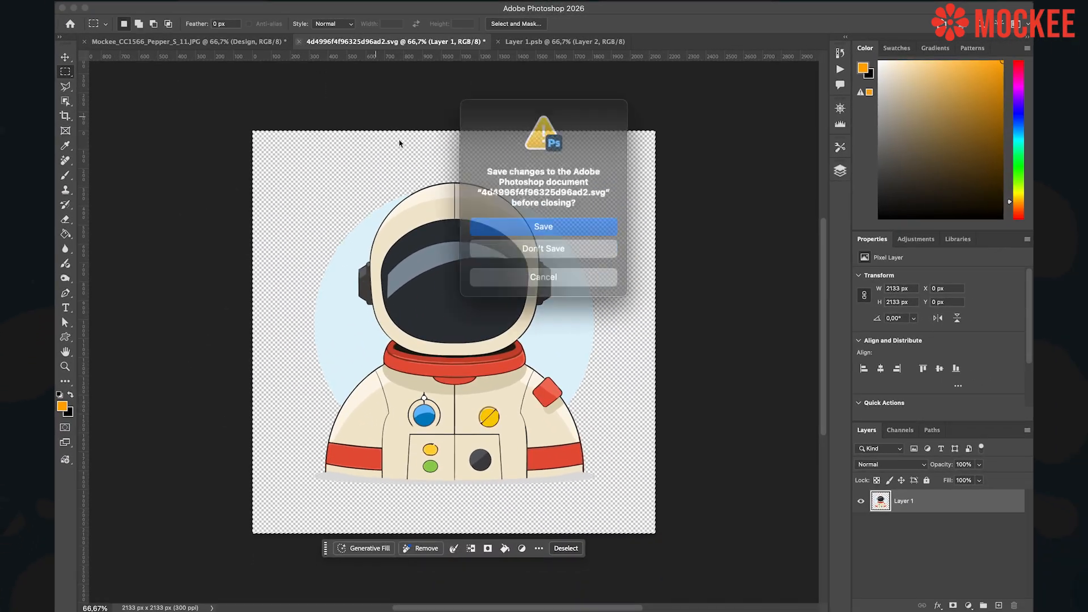
left_click(534, 244)
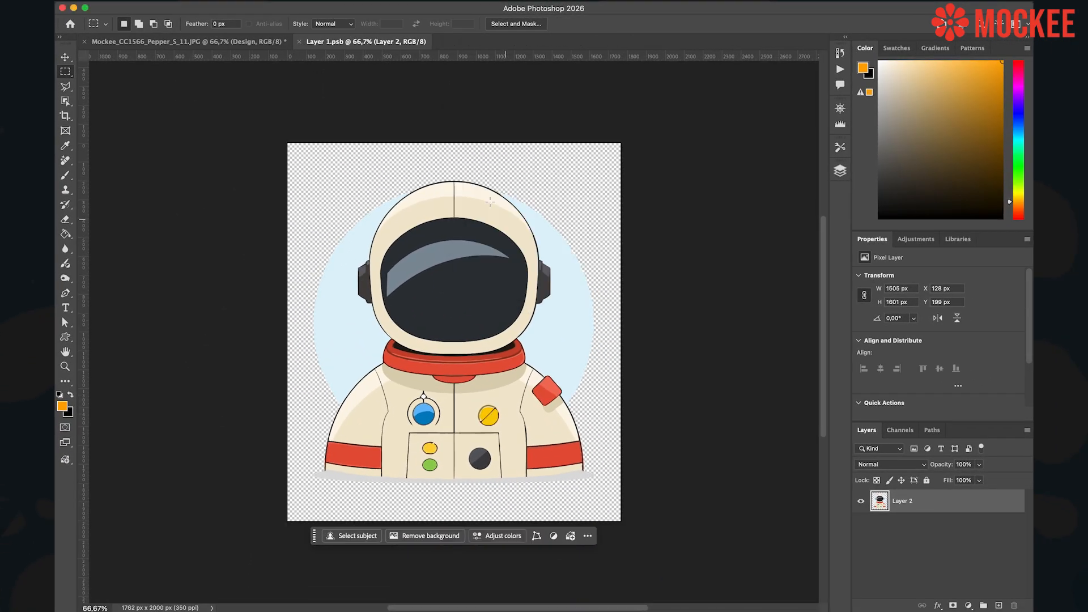
left_click(262, 45)
key("z")
left_click(508, 257)
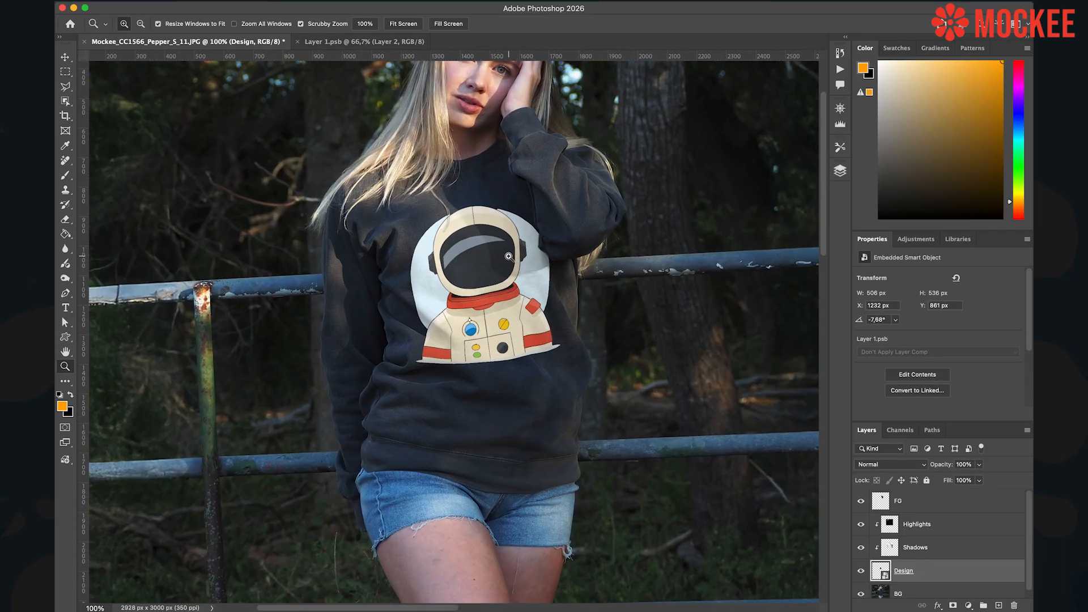
left_click(508, 257, "alt")
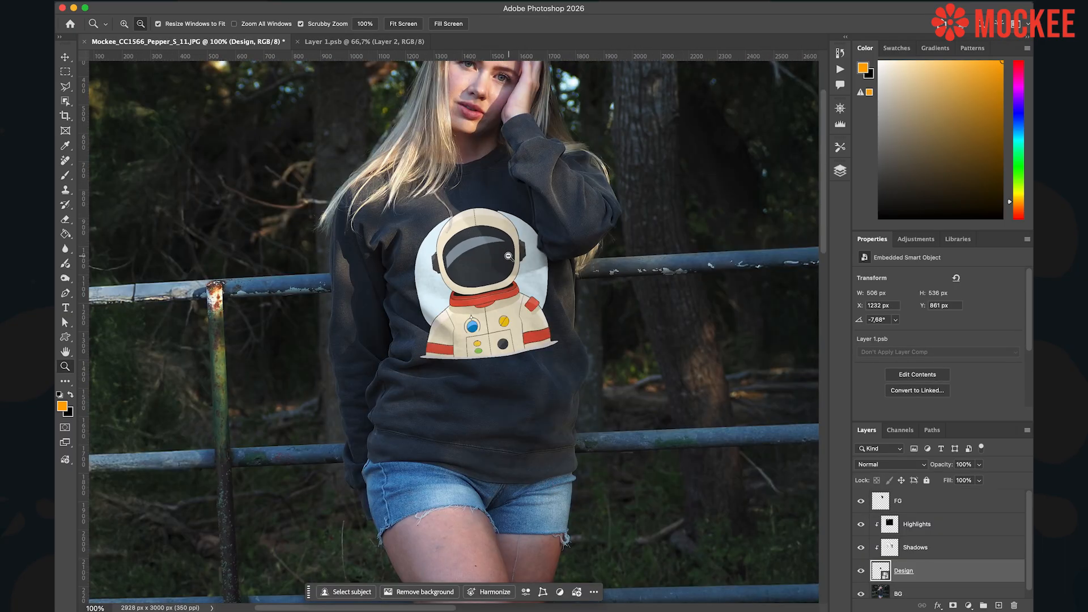
Move the astronaut up to Y 87 px in the Design smart object's contents, then save and close it.
double_click(880, 570)
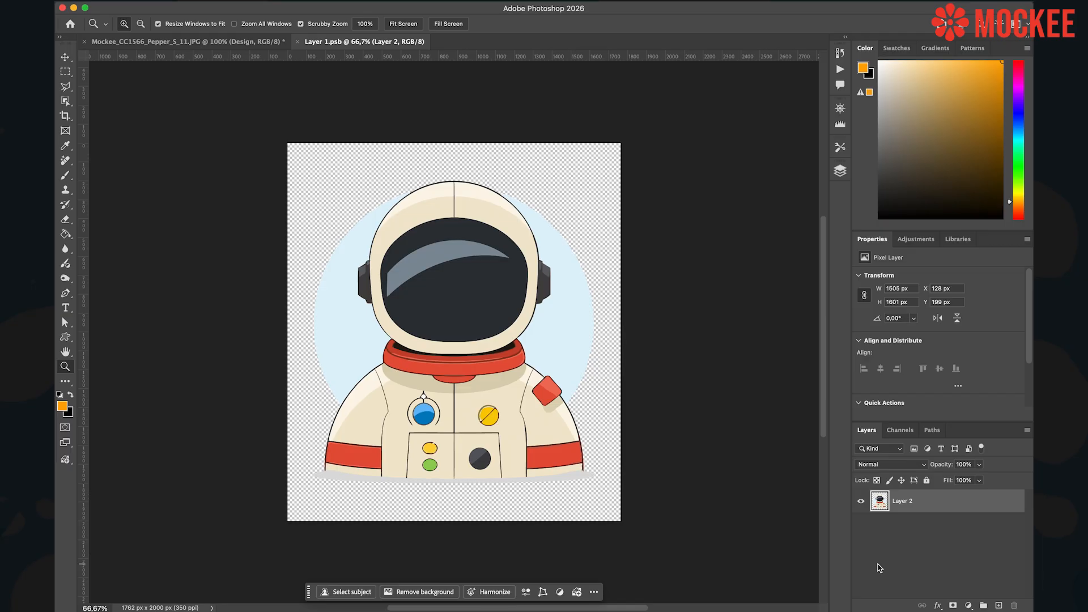
key("super+t")
left_click_drag(395, 254, 395, 238)
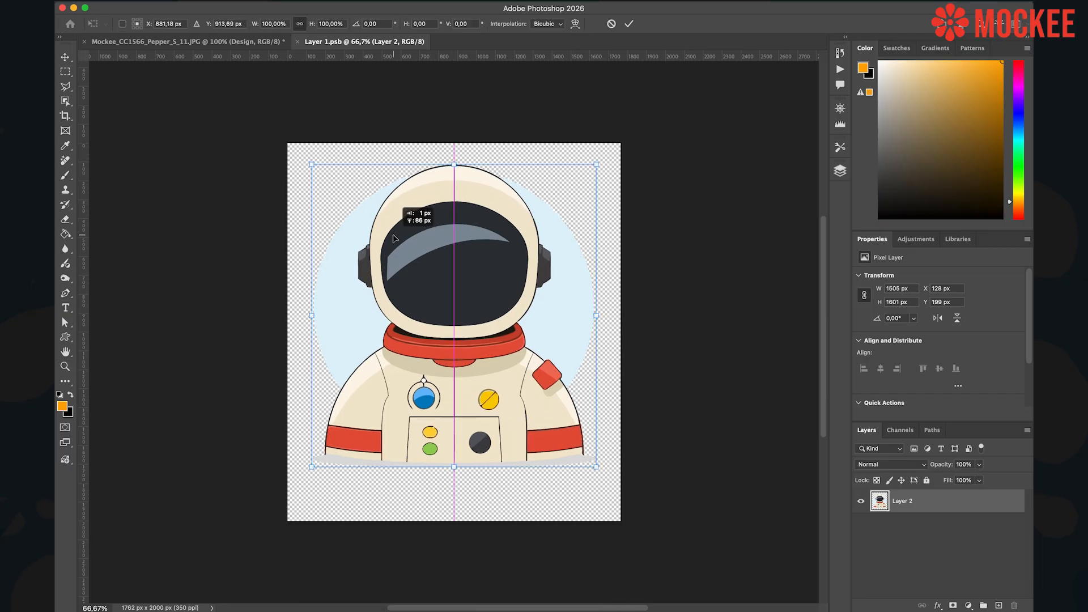
key("Return")
key("z")
key("super+s")
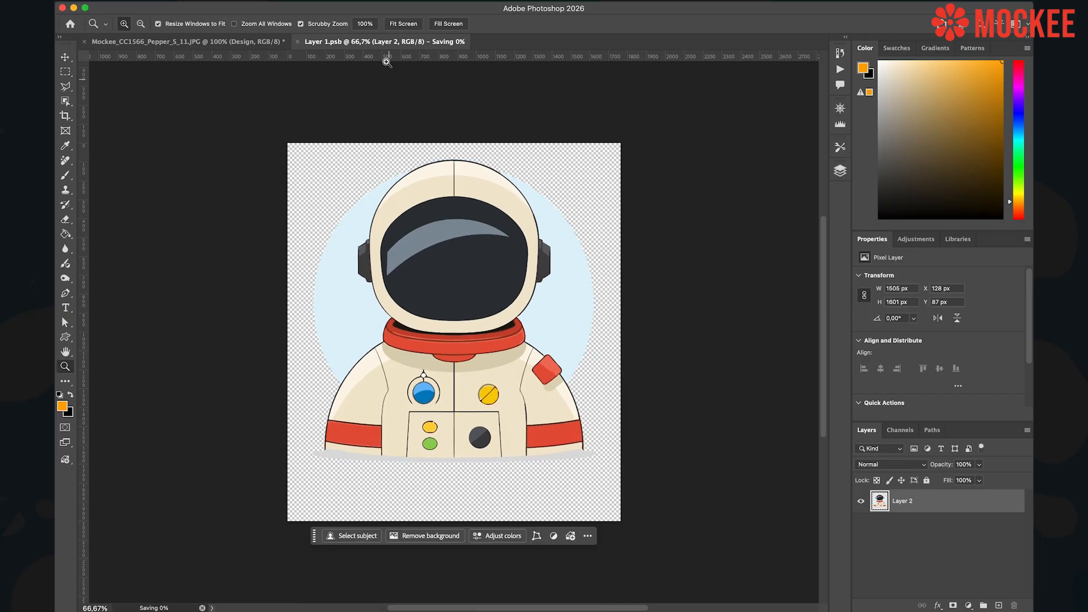
left_click(298, 41)
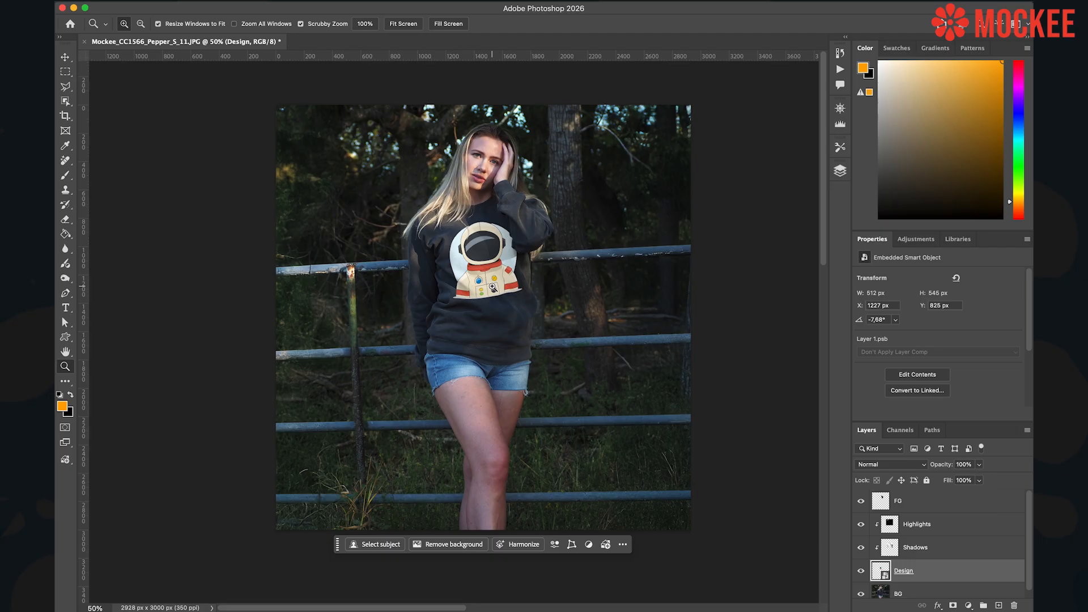
Examine the astronaut design on the sweatshirt at 200% zoom.
left_click(492, 288)
left_click(493, 288)
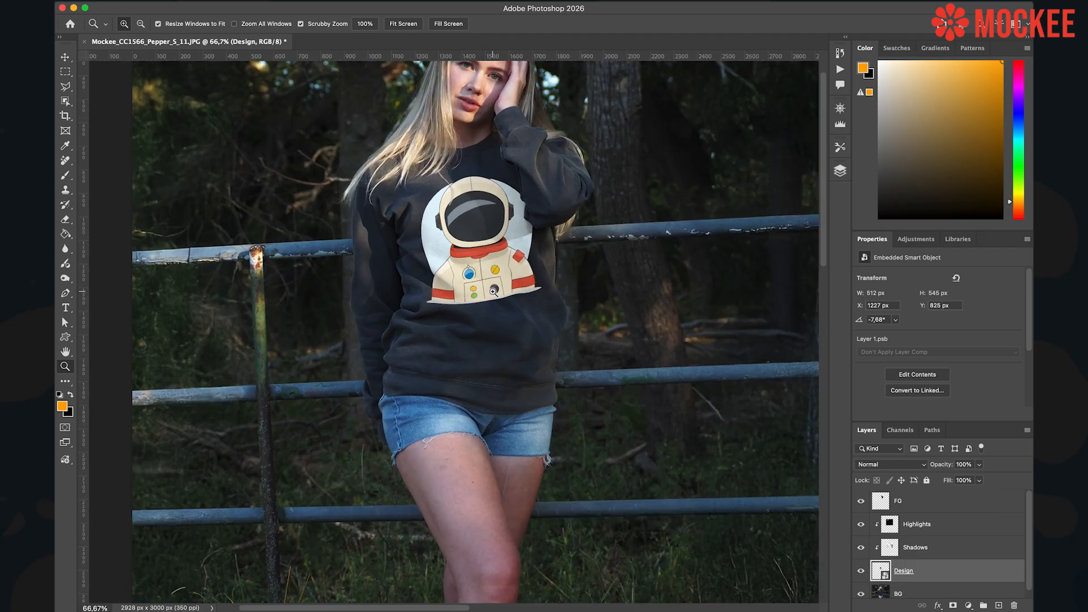
left_click(492, 287)
scroll(493, 291, "up", 3)
scroll(493, 291, "up", 2)
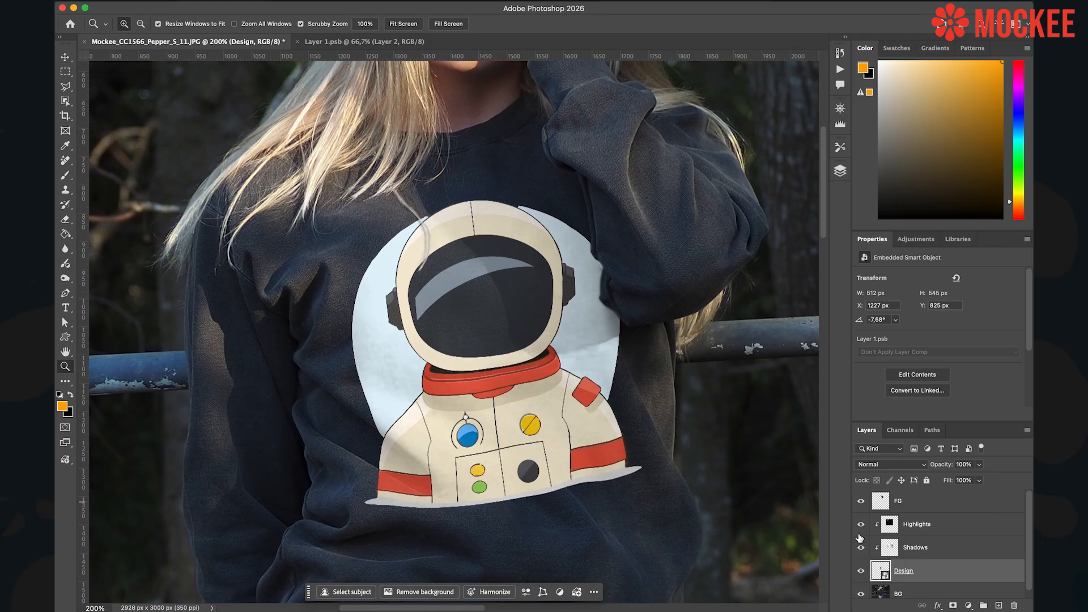
Compare the astronaut design with the Highlights and Shadows layers each hidden and shown, and view the whole mockup.
left_click(860, 524)
left_click(860, 524)
left_click(861, 524)
left_click(861, 524)
left_click(860, 548)
left_click(860, 547)
left_click(860, 549)
left_click(860, 550)
key("super+minus")
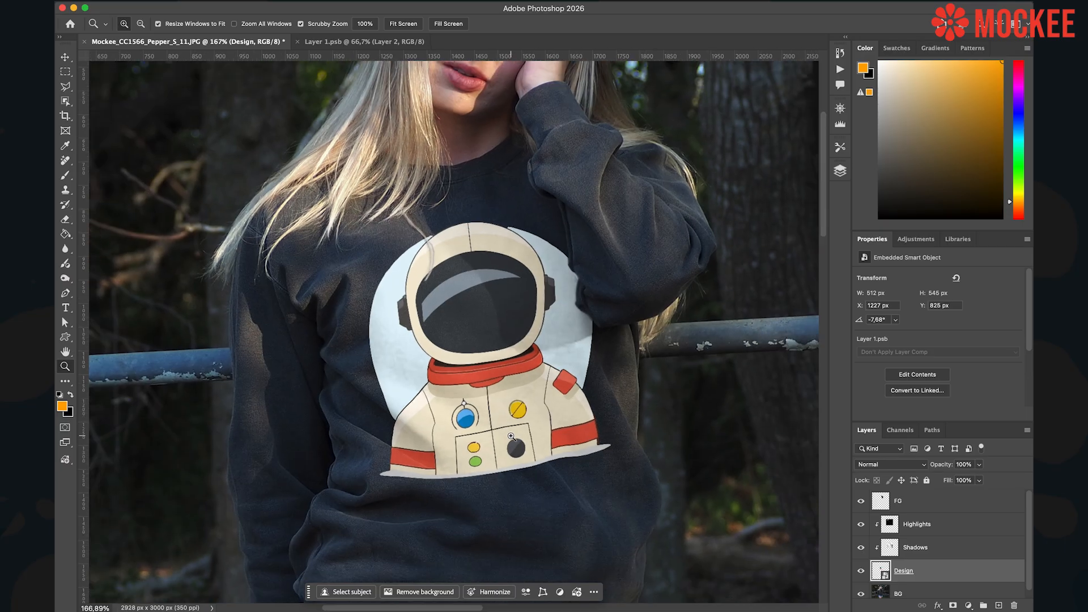
key("super+minus")
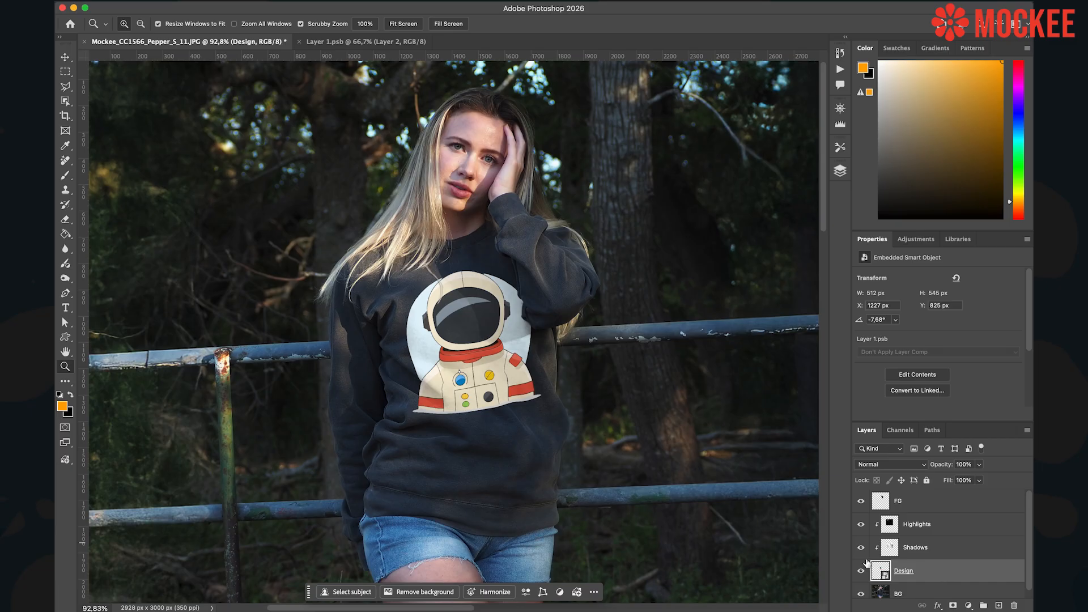
Hide the FG, Highlights, Shadows and Design layers and make the BG layer active.
left_click_drag(863, 554, 861, 498)
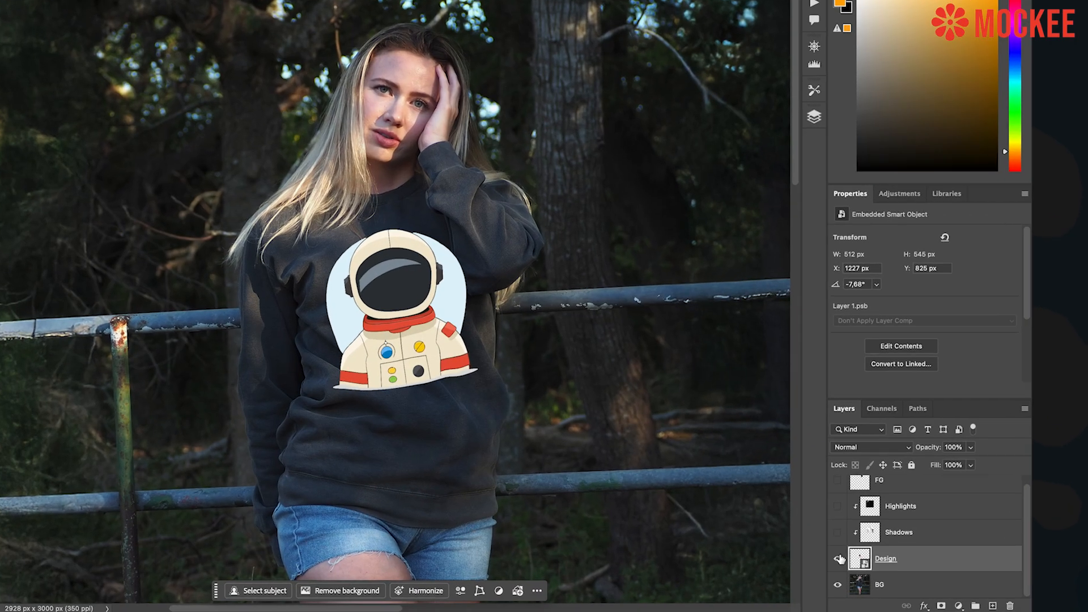
left_click(860, 563)
left_click(906, 586)
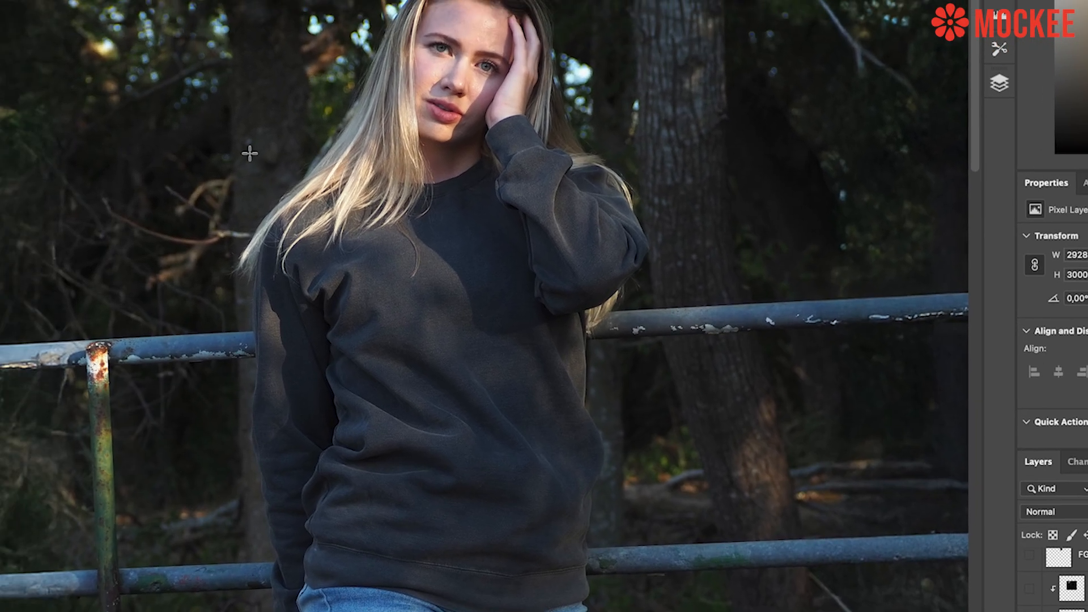
Copy an about 1187 × 992 px sweatshirt area from BG to a new layer above Highlights, and show the Design, Shadows and Highlights layers.
left_click_drag(272, 163, 726, 543)
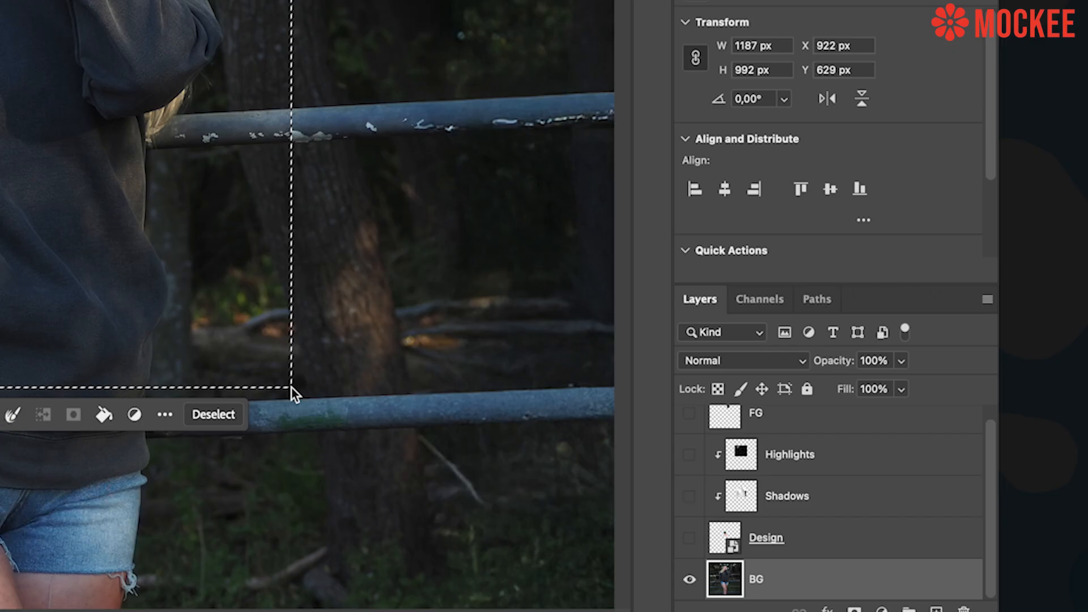
key("super+j")
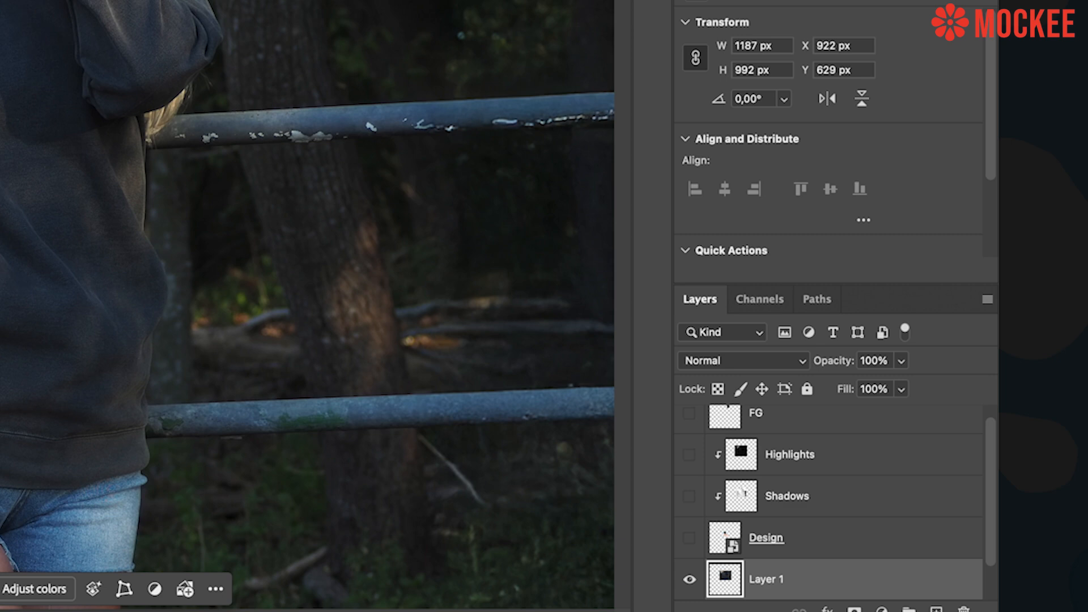
left_click_drag(725, 576, 728, 453)
left_click_drag(689, 538, 691, 457)
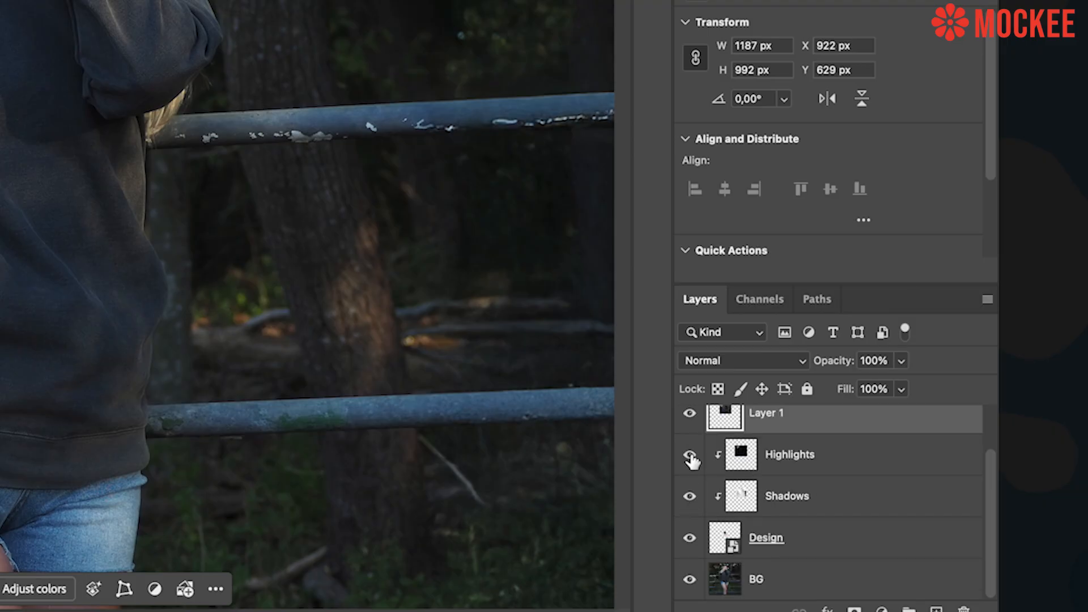
Rename the copied sweatshirt layer as Texture and clip it to the Design layer.
scroll(690, 460, "up", 1)
scroll(691, 575, "down", 1)
scroll(691, 569, "up", 1)
double_click(766, 467)
type("Texture")
key("Return")
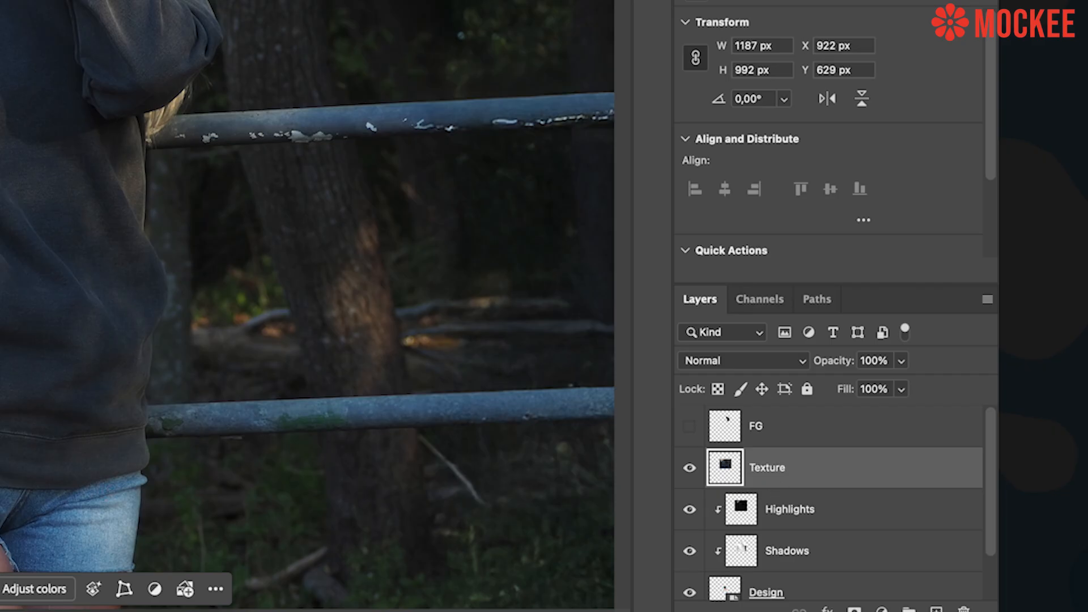
left_click(759, 484, "alt")
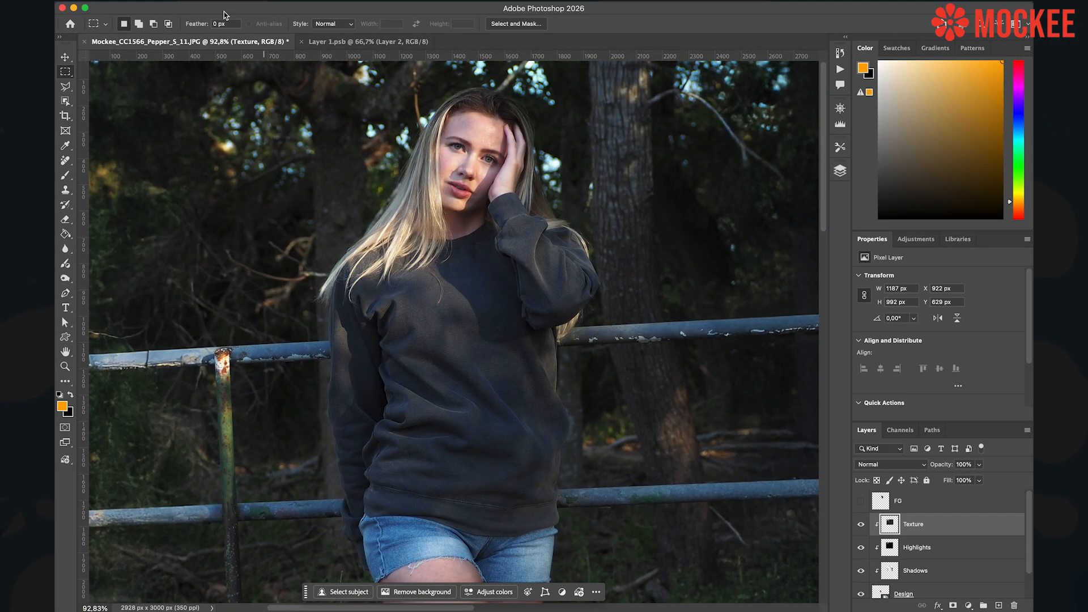
Desaturate the Texture layer.
left_click(217, 0)
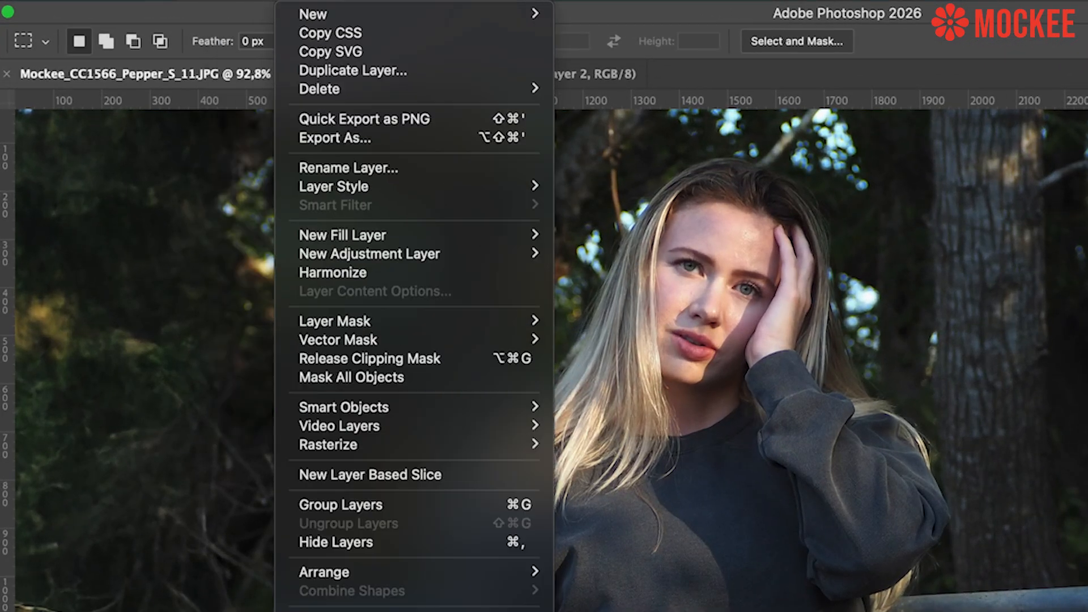
mouse_move(273, 47)
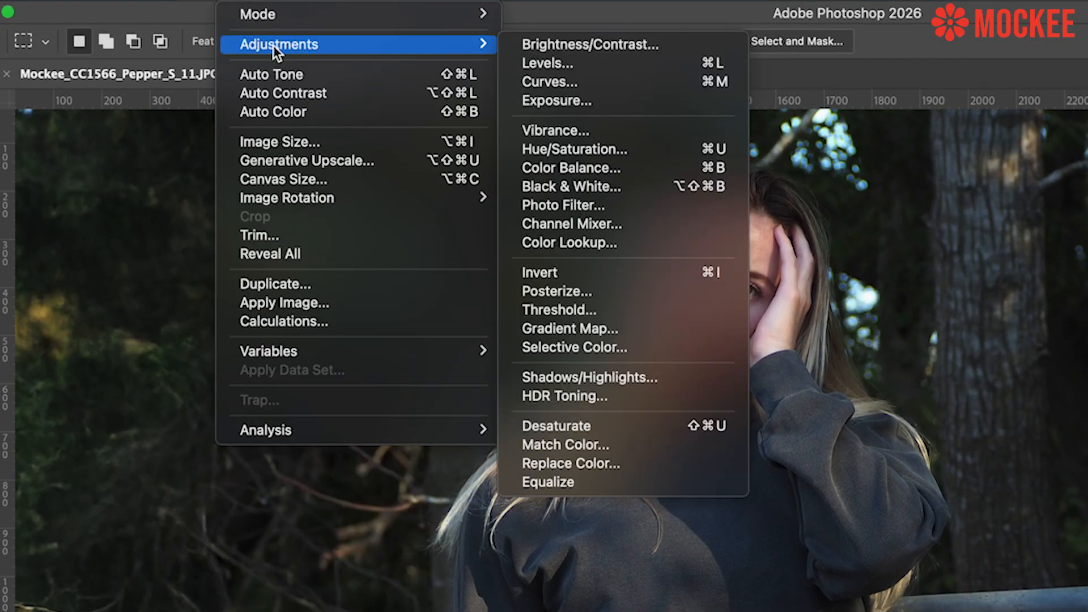
left_click(578, 426)
Set the Texture layer's blend mode to Multiply.
key("z")
left_click(723, 603)
left_click(725, 604)
left_click(725, 604)
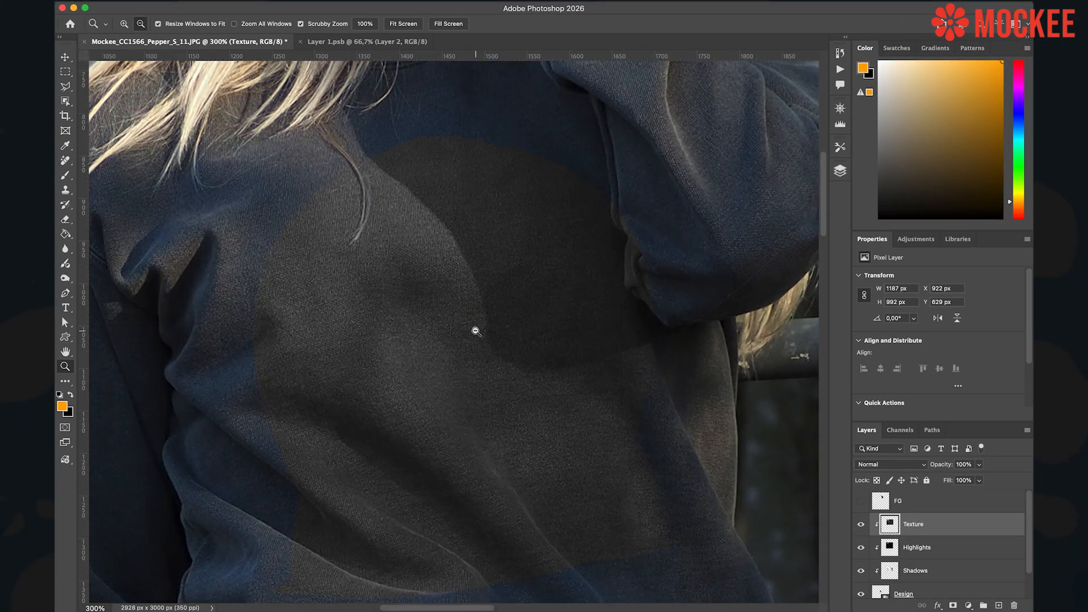
left_click(475, 332, "alt")
left_click(474, 328)
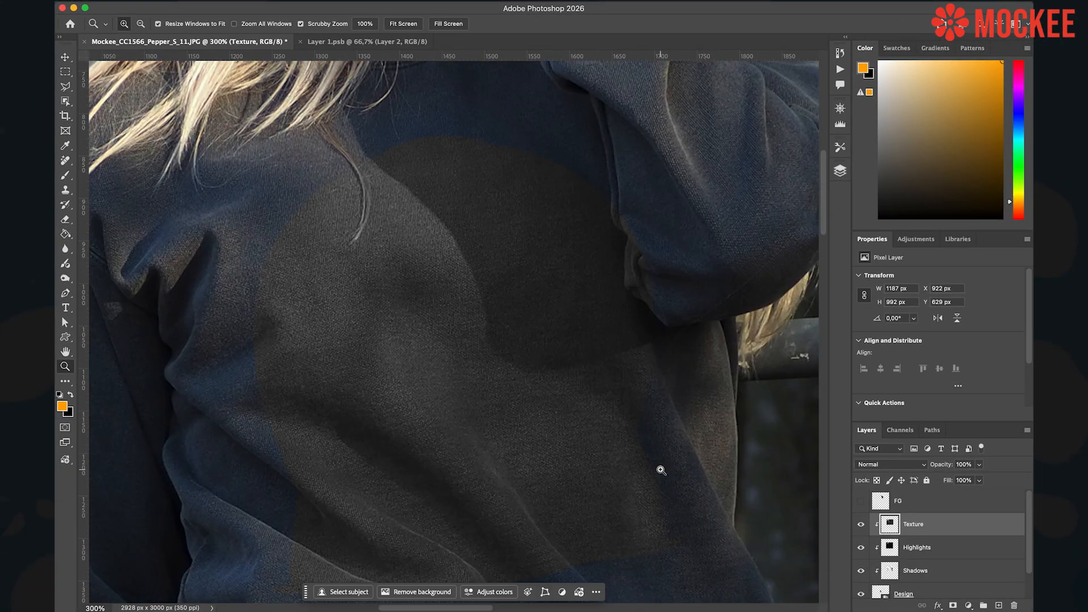
left_click(881, 461)
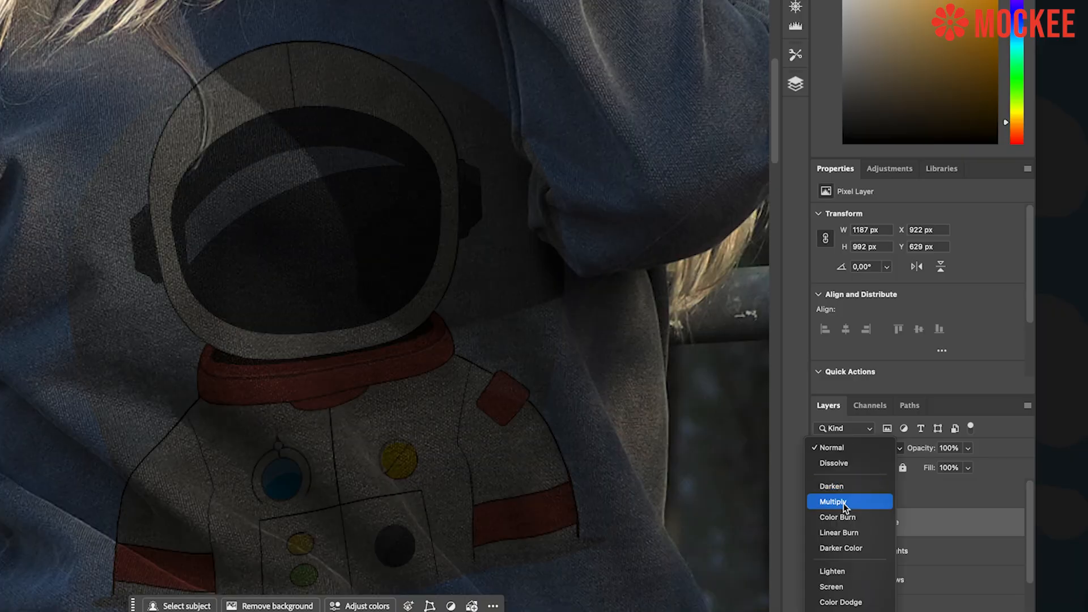
left_click(879, 510)
left_click_drag(366, 274, 345, 235)
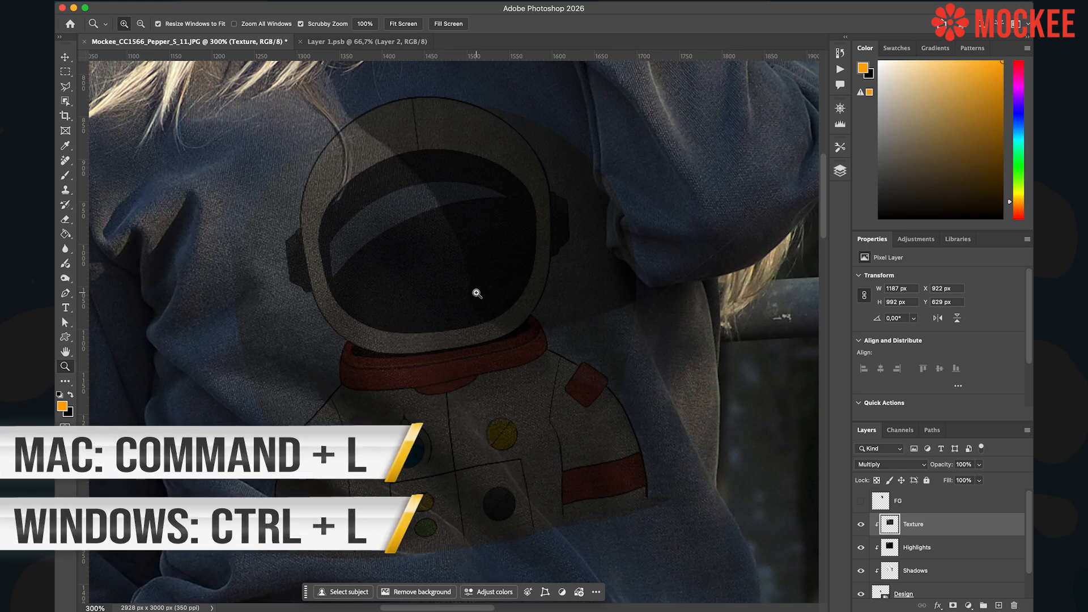
Brighten the Texture layer with Levels, using a midtone input of 3.88 and a white input of 106.
key("super+l")
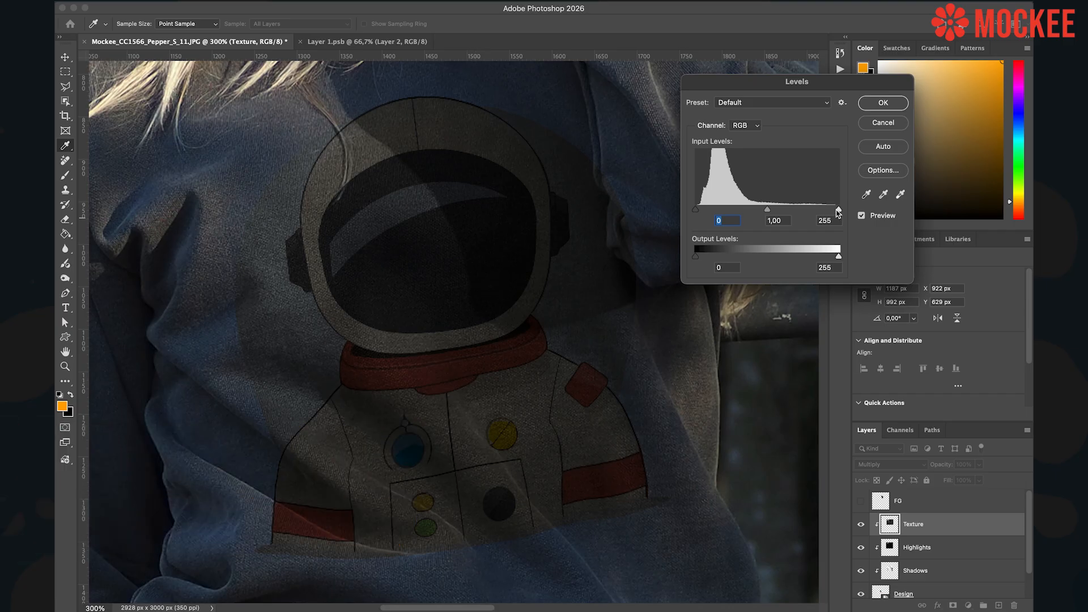
left_click_drag(838, 211, 701, 212)
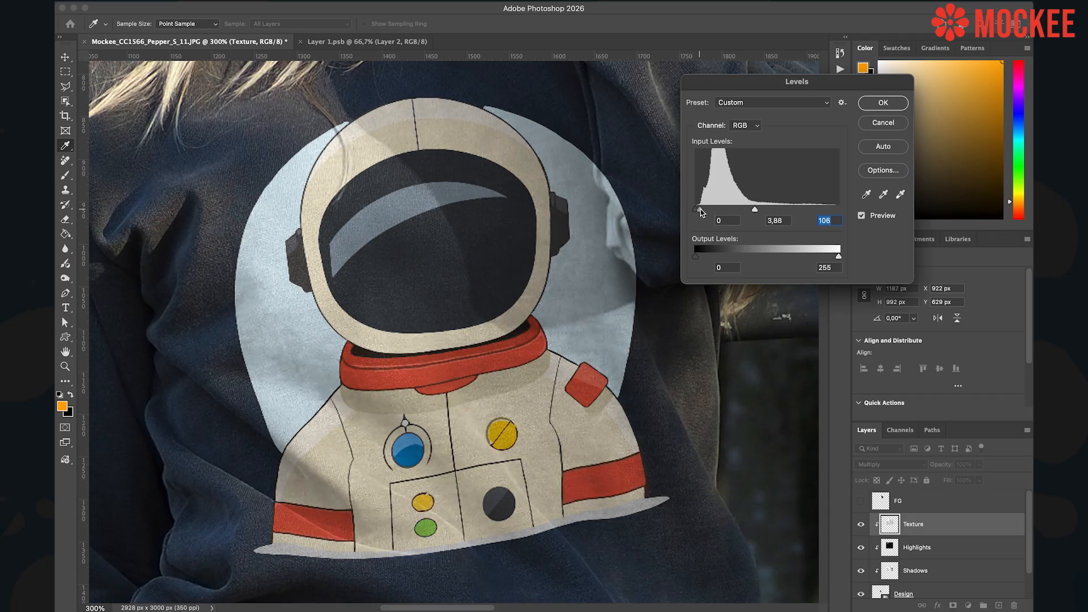
key("shift+Tab")
left_click(884, 103)
key("z")
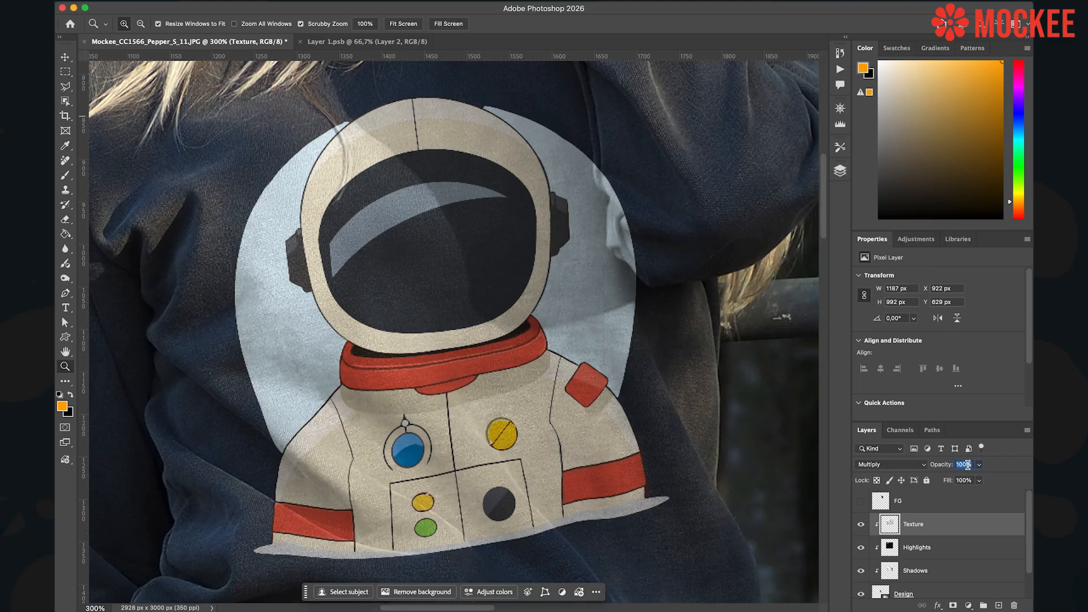
Set the Texture layer's opacity to 50% and compare the design with the texture hidden and shown.
type("50")
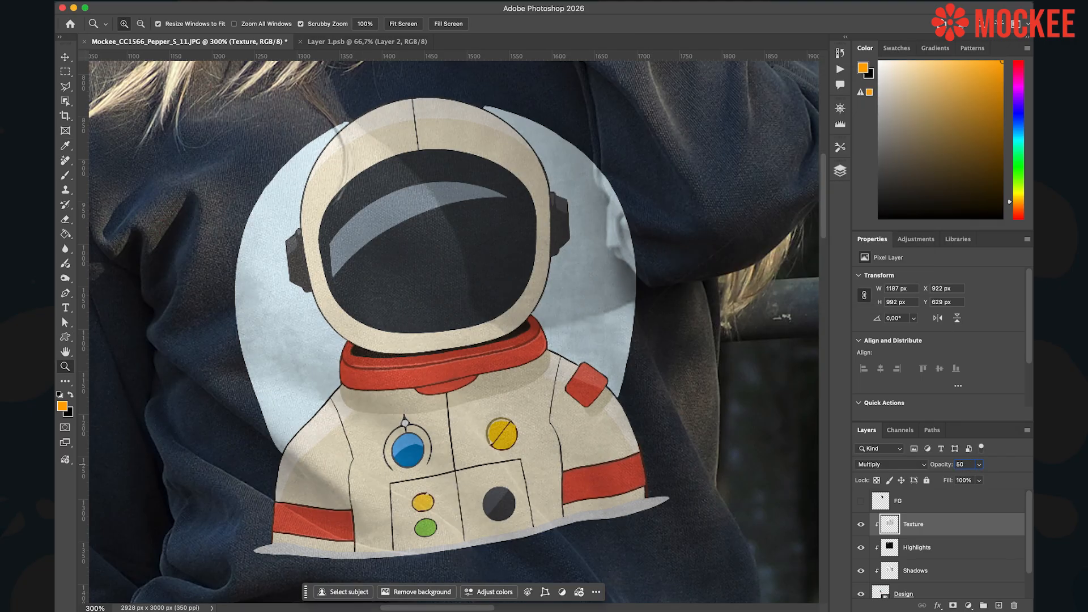
left_click(861, 524)
left_click(861, 524)
left_click(862, 524)
left_click(861, 524)
left_click(861, 524)
left_click(861, 524)
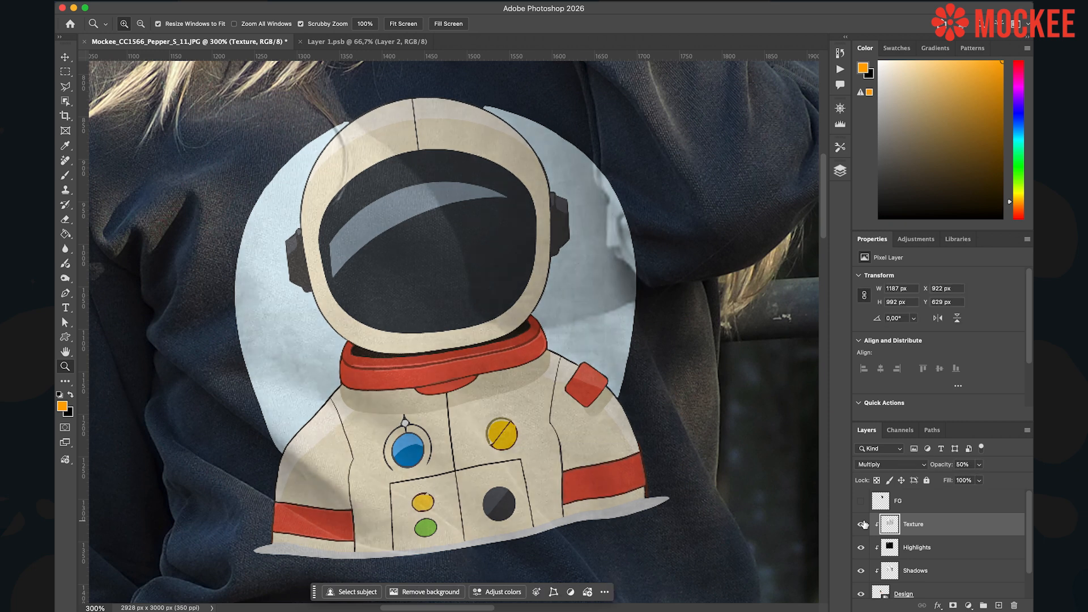
Show the FG layer in front of the textured astronaut design.
left_click(464, 319, "alt")
left_click(464, 318, "alt")
left_click(464, 319, "alt")
left_click(464, 319, "alt")
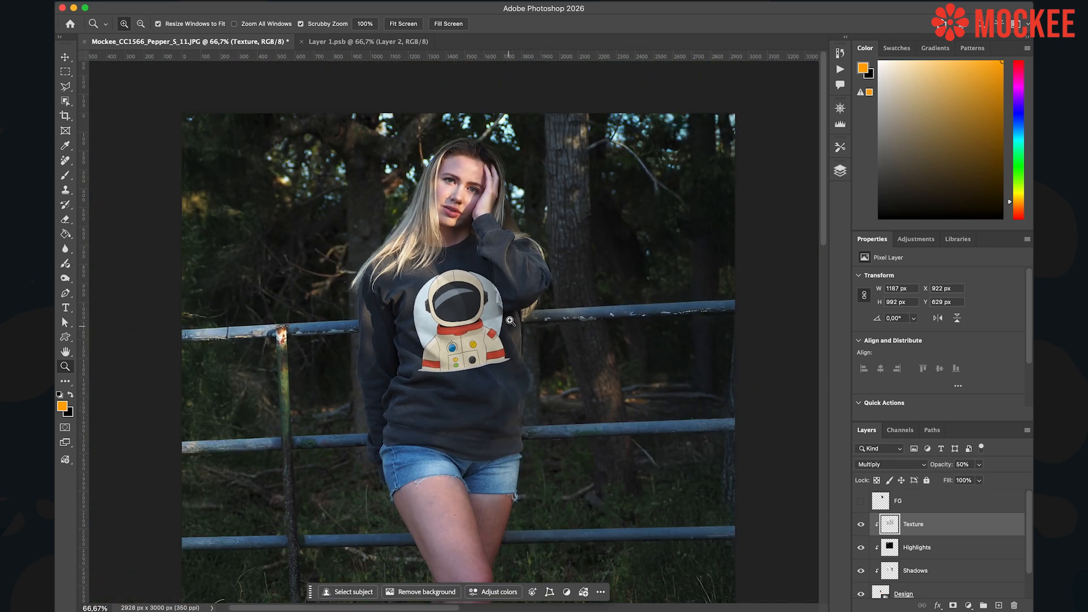
left_click(492, 310)
left_click(492, 310)
left_click(860, 501)
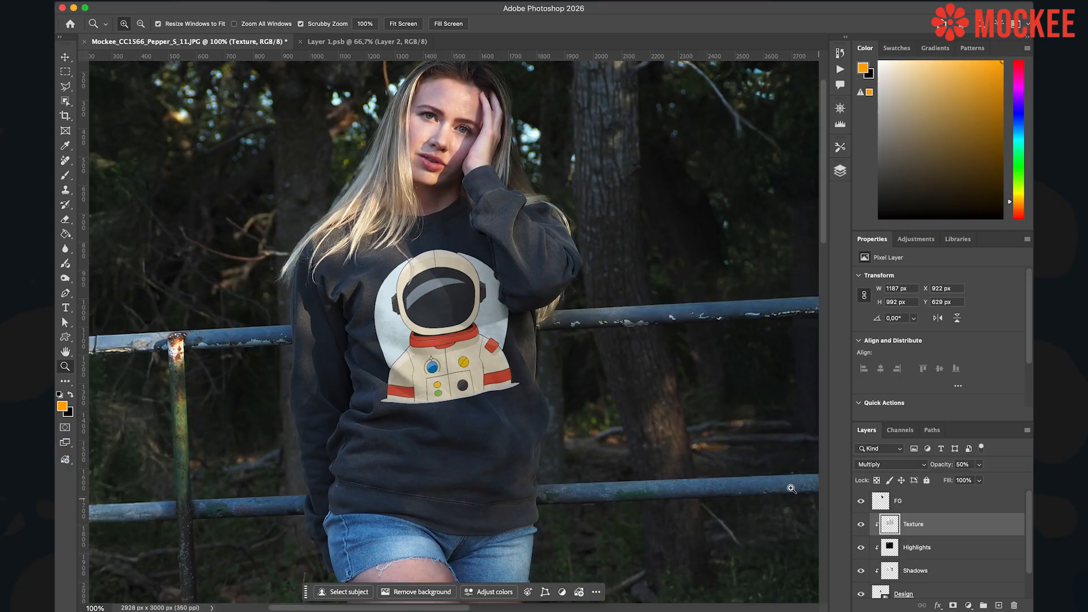
Examine the textured astronaut design up close at 200% zoom and in the full sweatshirt mockup.
left_click(552, 381, "alt")
left_click(552, 380, "alt")
left_click(497, 360)
left_click(498, 360)
left_click(498, 361)
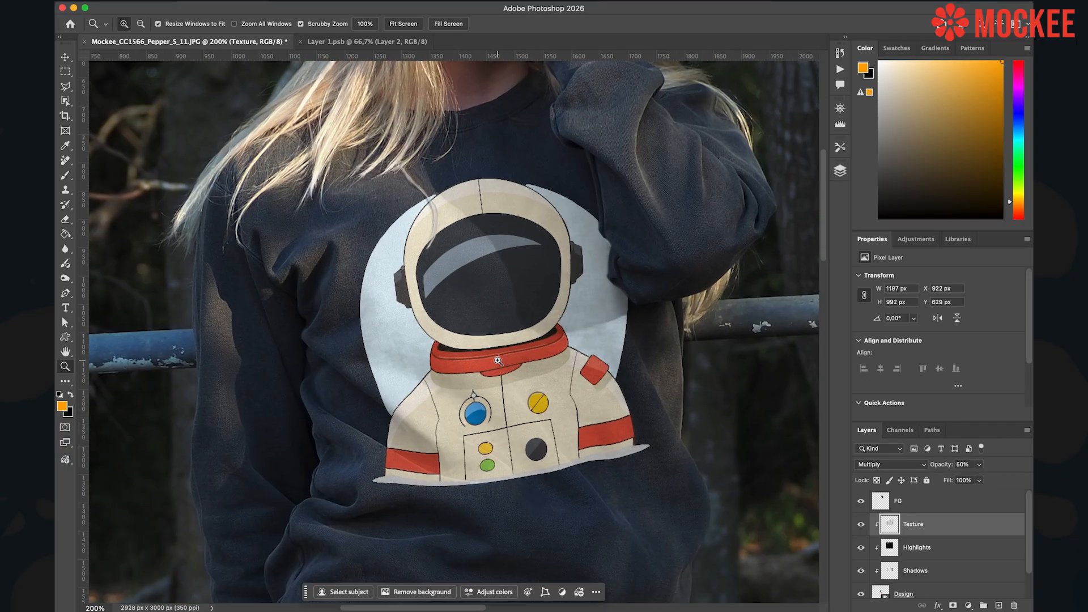
left_click(498, 360)
scroll(498, 360, "down", 5)
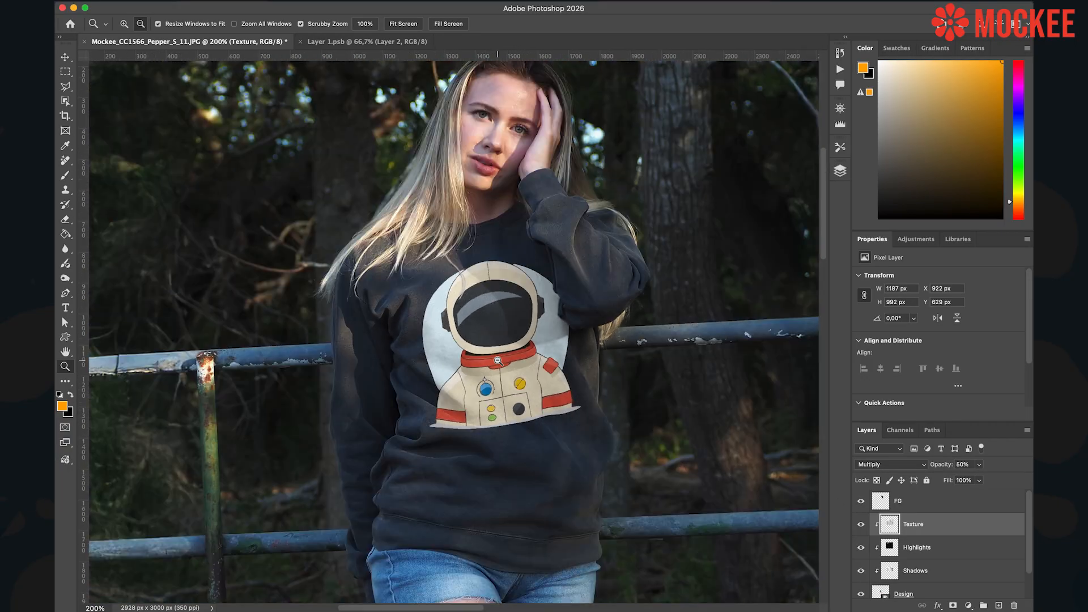
scroll(630, 451, "down", 2)
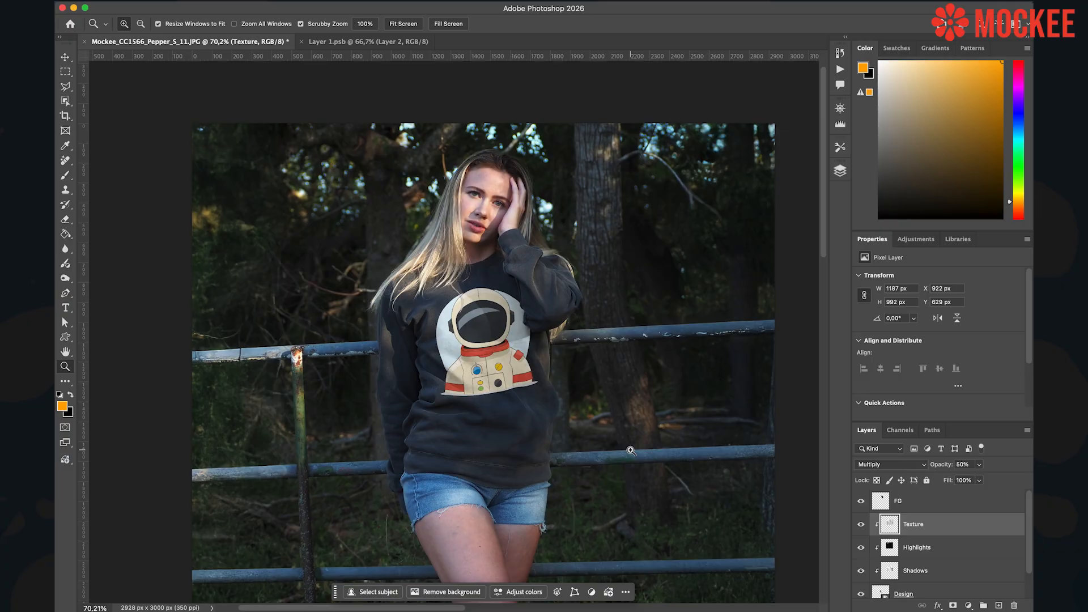